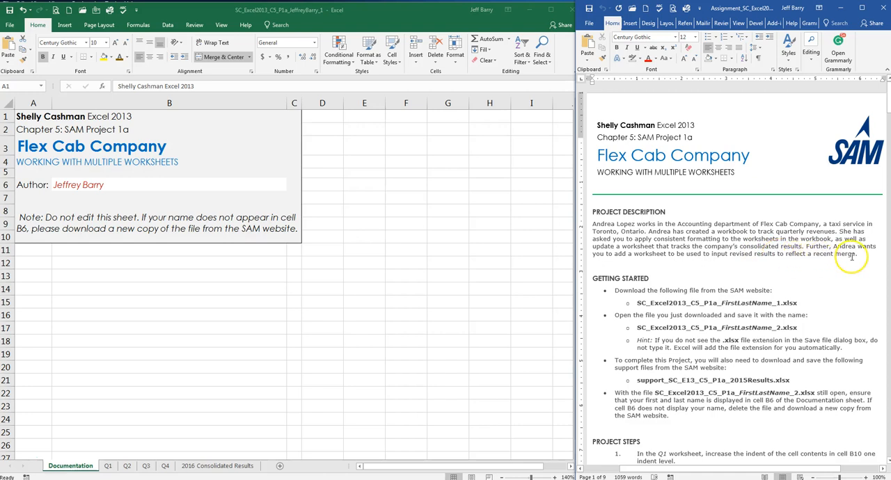
Step: Increase the indent of the Citywide Total label in cell B10 of the Q1 worksheet by one level
{"action": "left_click", "coordinate": [704, 256]}
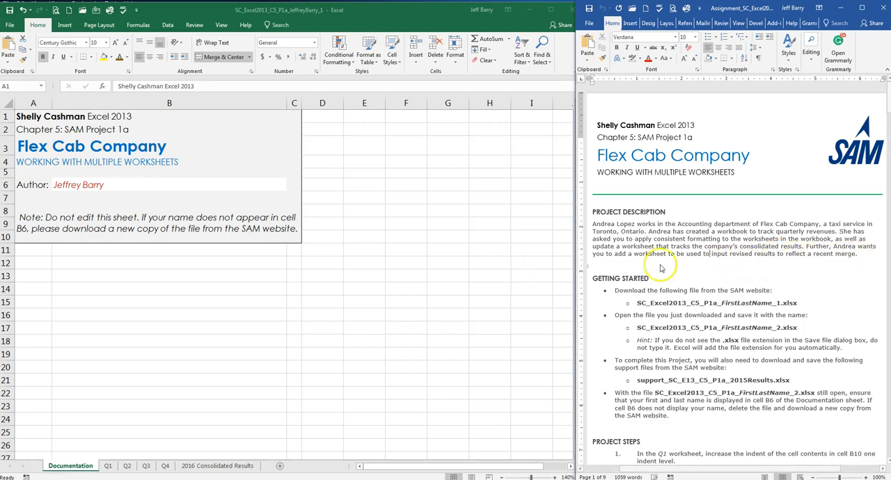
{"action": "scroll", "coordinate": [709, 262], "scroll_direction": "down", "scroll_amount": 5}
{"action": "scroll", "coordinate": [708, 263], "scroll_direction": "down", "scroll_amount": 3}
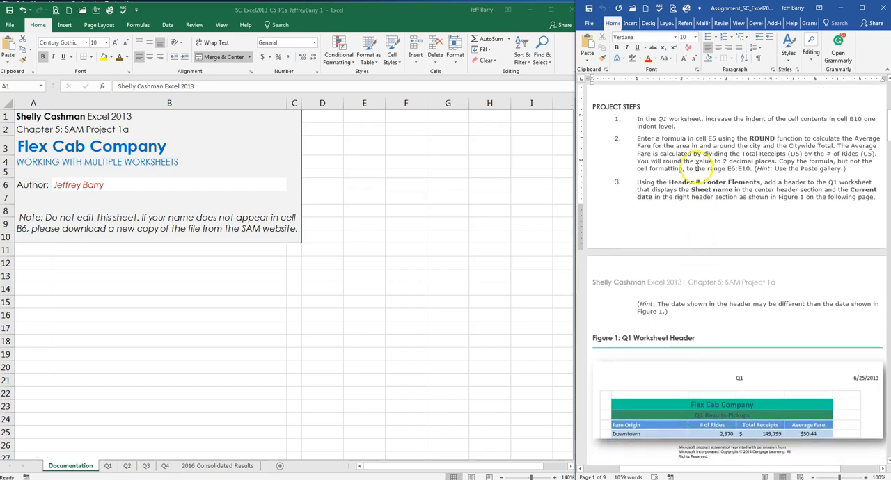
{"action": "left_click", "coordinate": [105, 466]}
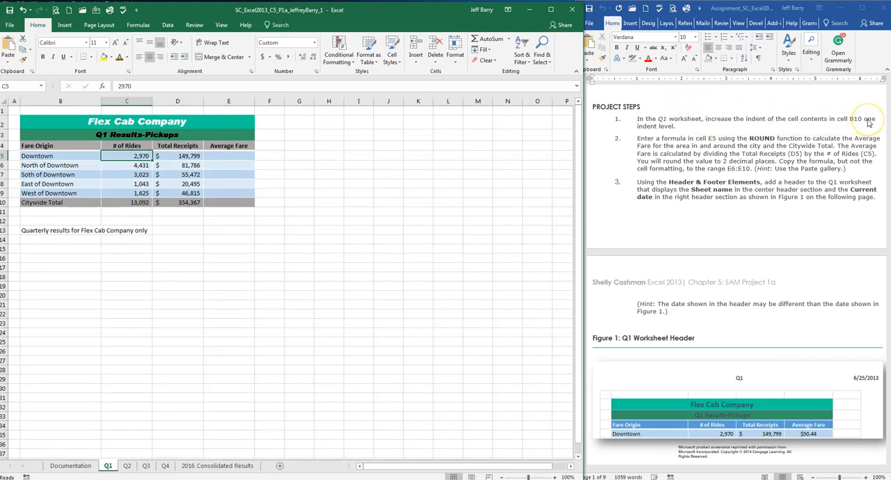
{"action": "left_click", "coordinate": [87, 143]}
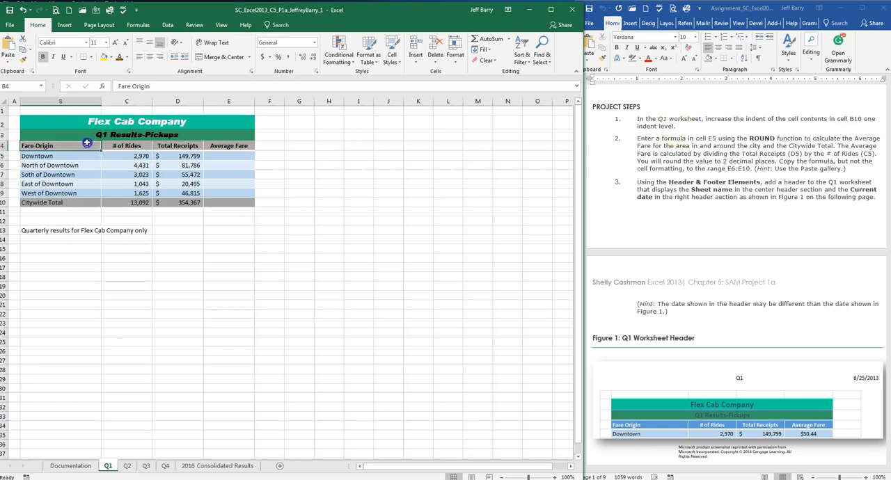
{"action": "left_click", "coordinate": [52, 204]}
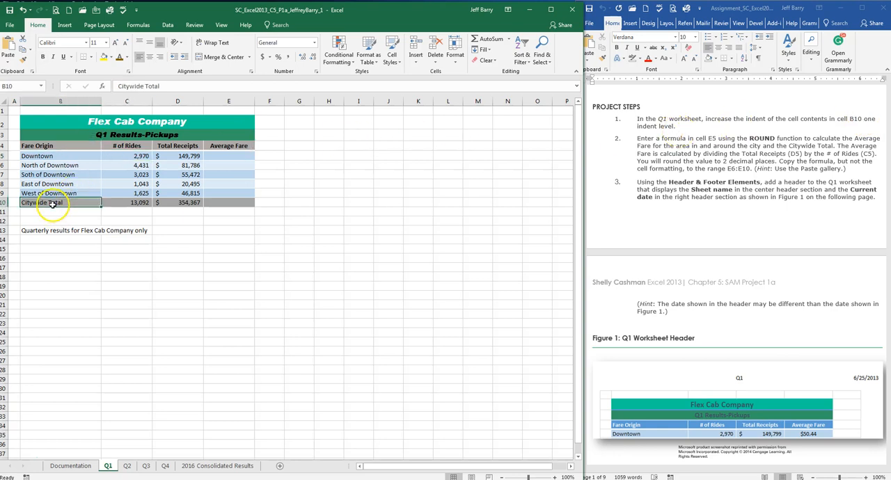
{"action": "left_click", "coordinate": [185, 58]}
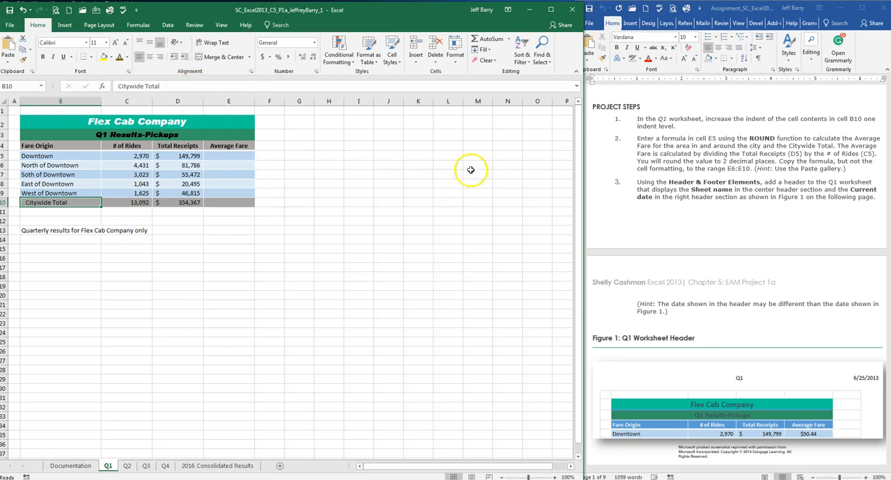
Step: Start a formula in cell E5 of the Q1 worksheet for the Downtown average fare
{"action": "left_click", "coordinate": [687, 129]}
{"action": "scroll", "coordinate": [687, 129], "scroll_direction": "down", "scroll_amount": 1}
{"action": "left_click", "coordinate": [668, 125]}
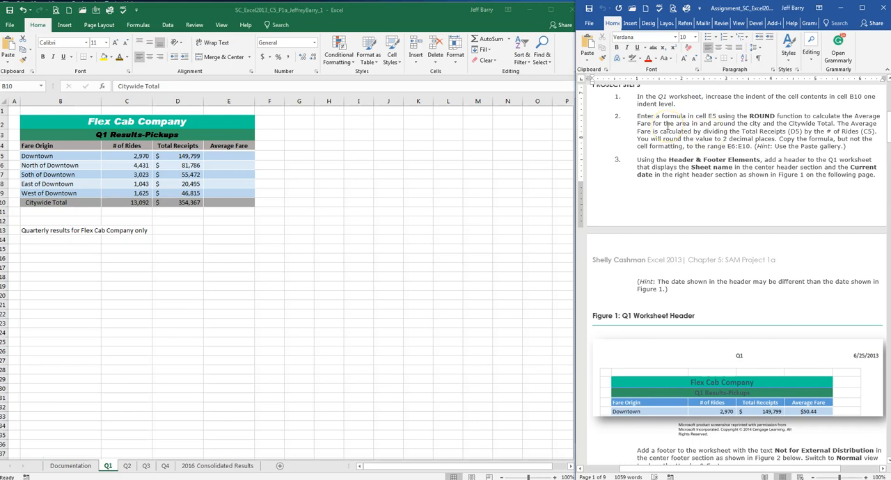
{"action": "left_click", "coordinate": [228, 159]}
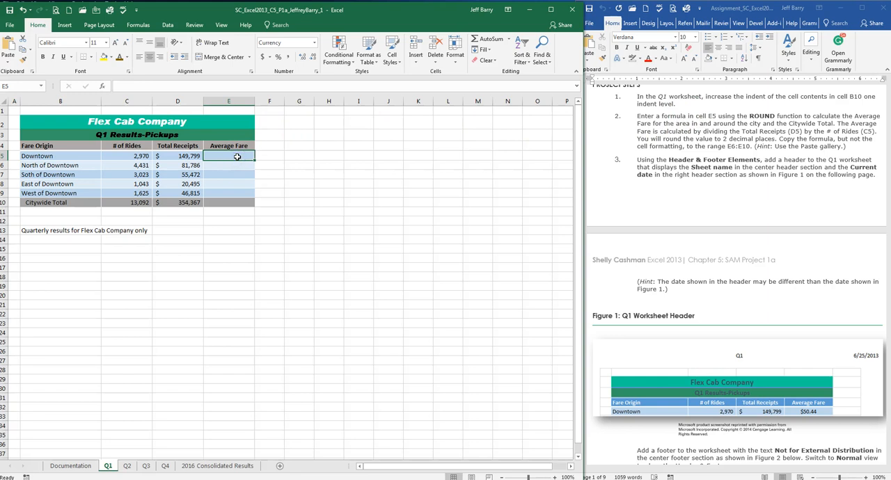
{"action": "type", "text": "="}
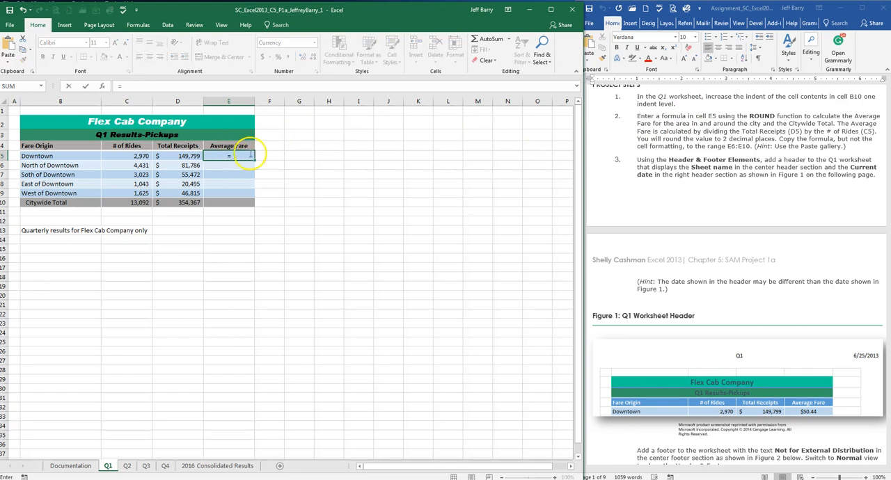
{"action": "left_click", "coordinate": [182, 156]}
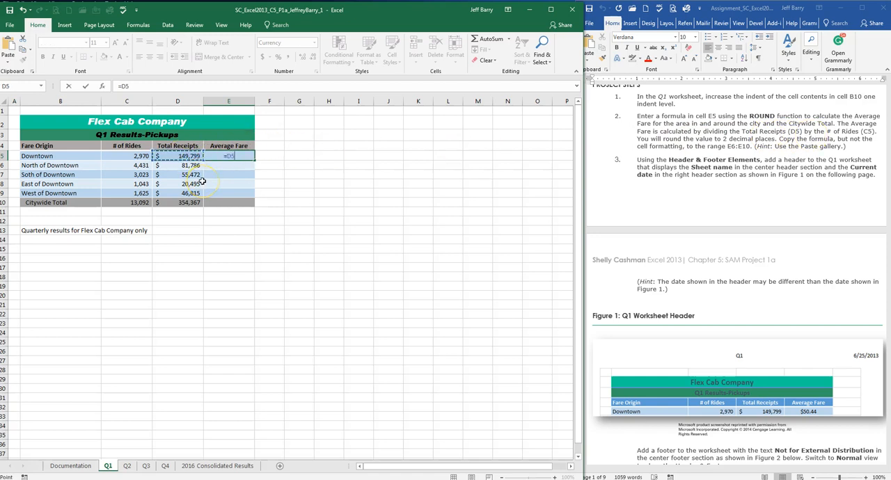
{"action": "left_click", "coordinate": [140, 156]}
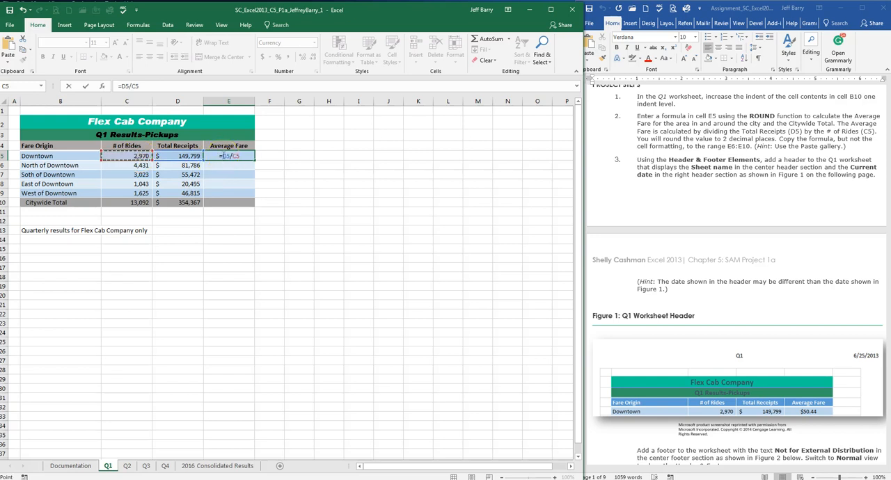
{"action": "left_click", "coordinate": [242, 156]}
{"action": "left_click_drag", "start_coordinate": [236, 169], "coordinate": [249, 187]}
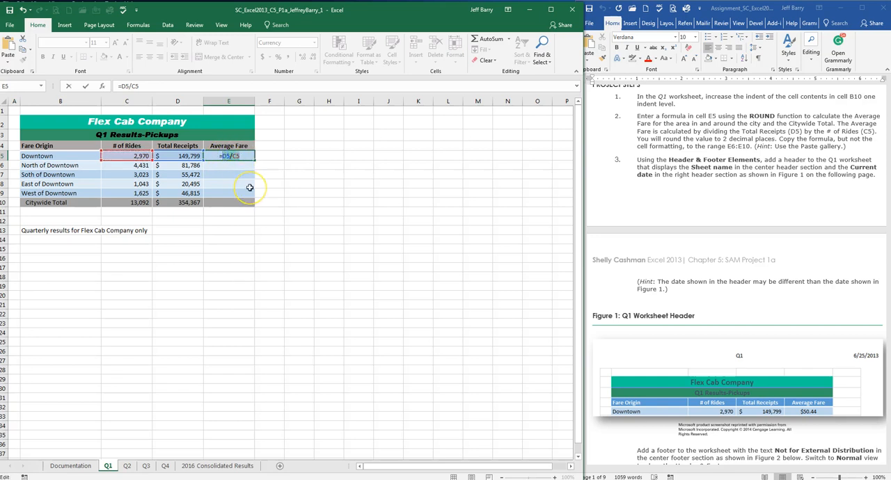
Step: Complete the formula in cell E5 as =ROUND(D5/C5,2) to round the average fare to two decimals
{"action": "type", "text": "round"}
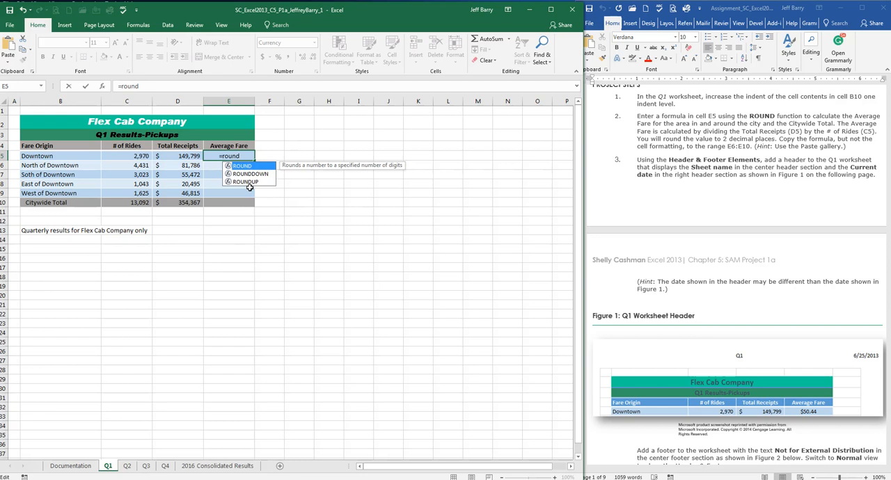
{"action": "type", "text": "("}
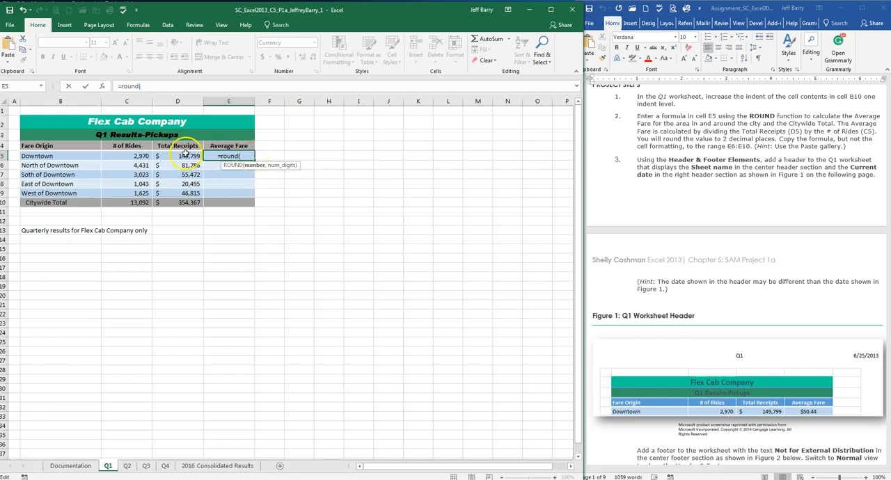
{"action": "left_click", "coordinate": [189, 156]}
{"action": "type", "text": "/"}
{"action": "left_click", "coordinate": [134, 155]}
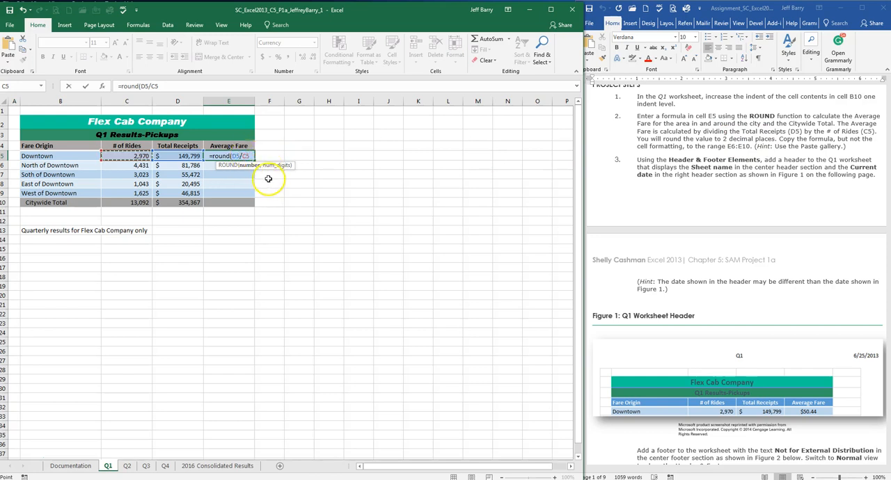
{"action": "type", "text": ","}
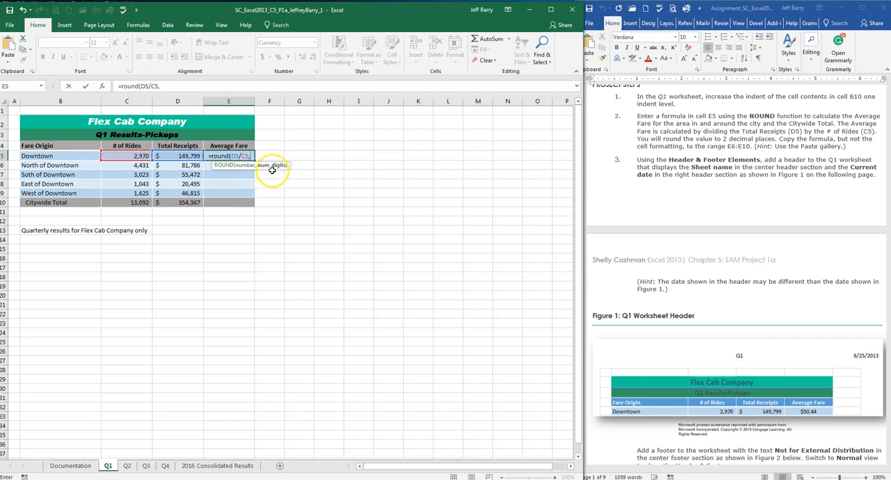
{"action": "type", "text": "2"}
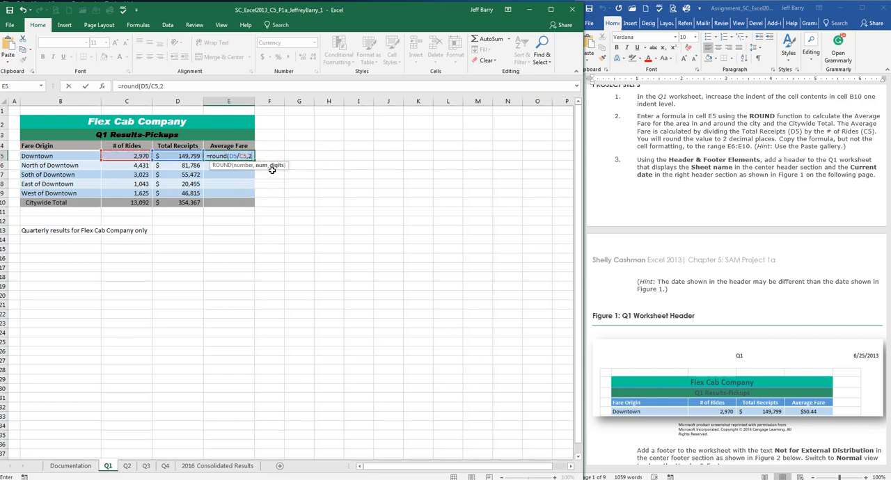
{"action": "key", "text": "Return"}
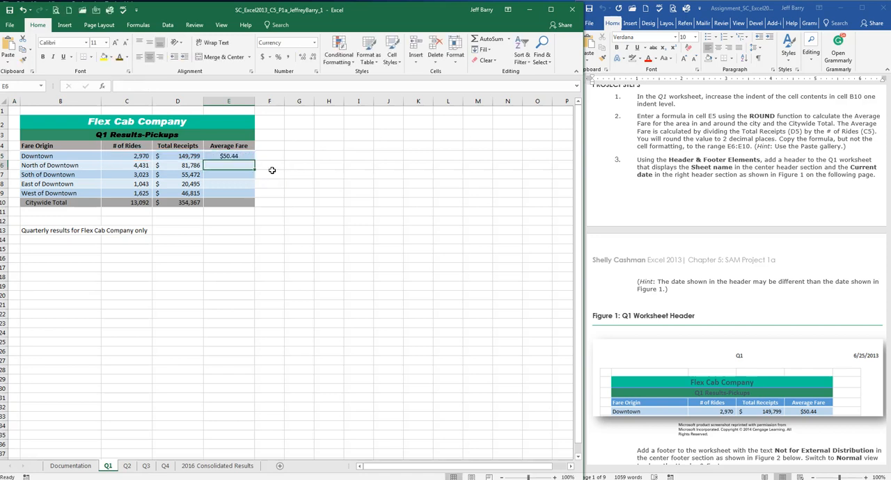
{"action": "left_click", "coordinate": [244, 156]}
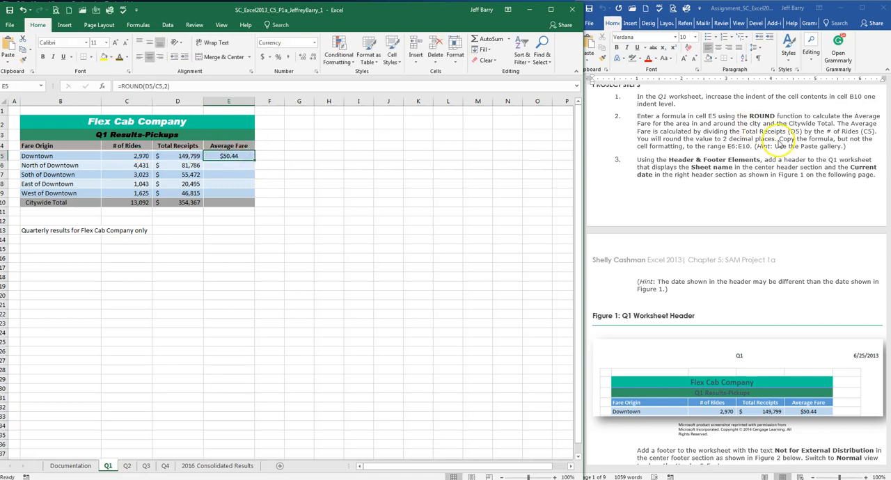
{"action": "left_click", "coordinate": [723, 138]}
{"action": "scroll", "coordinate": [724, 138], "scroll_direction": "down", "scroll_amount": 2}
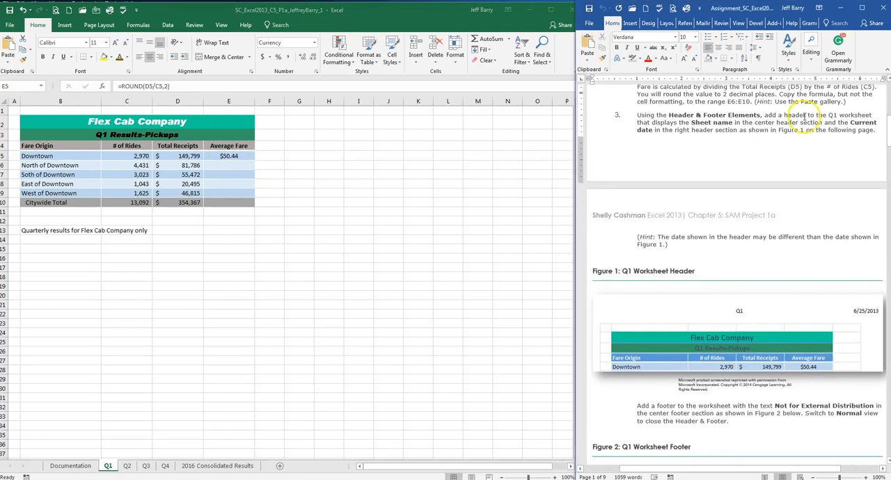
{"action": "scroll", "coordinate": [804, 117], "scroll_direction": "down", "scroll_amount": 1}
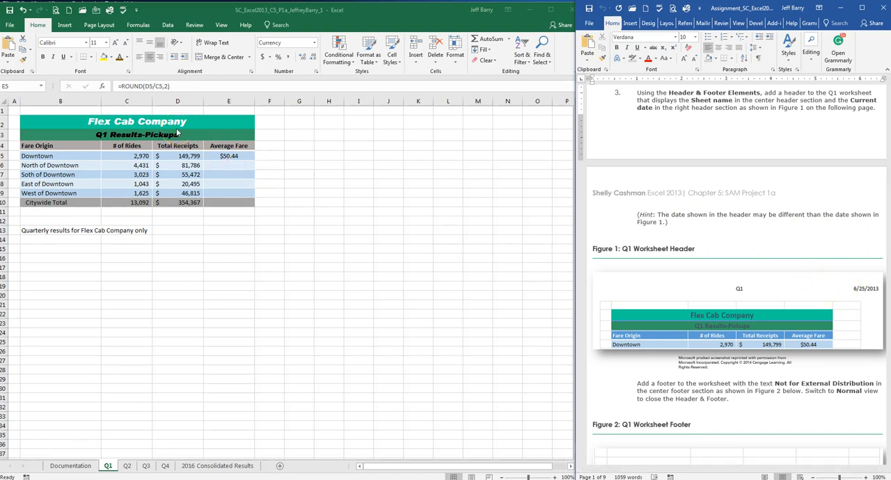
{"action": "left_click", "coordinate": [68, 26]}
{"action": "left_click", "coordinate": [65, 26]}
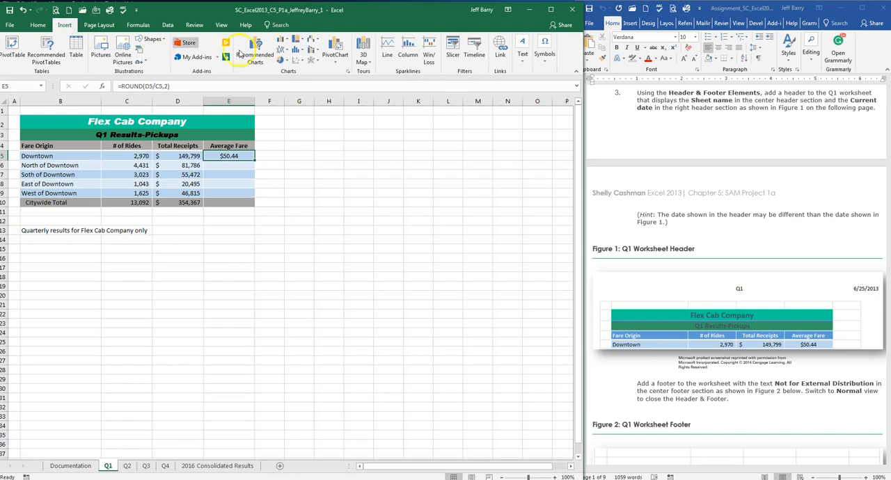
{"action": "left_click", "coordinate": [523, 61]}
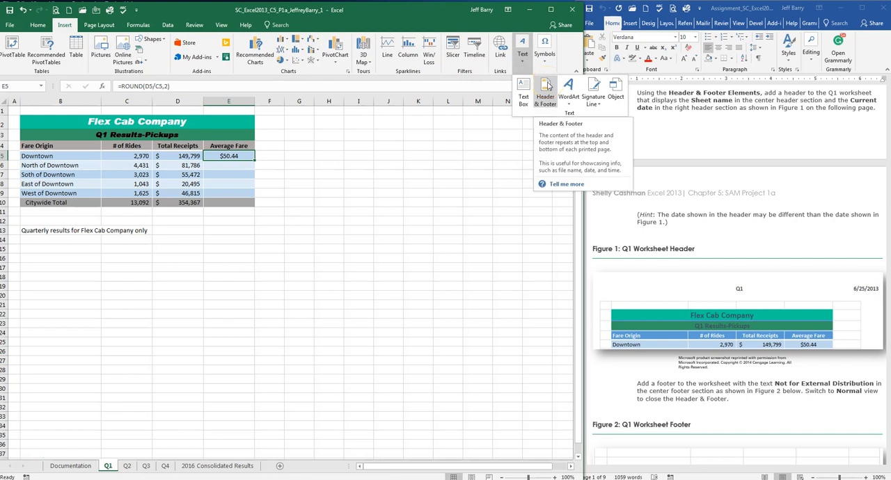
{"action": "left_click", "coordinate": [403, 18]}
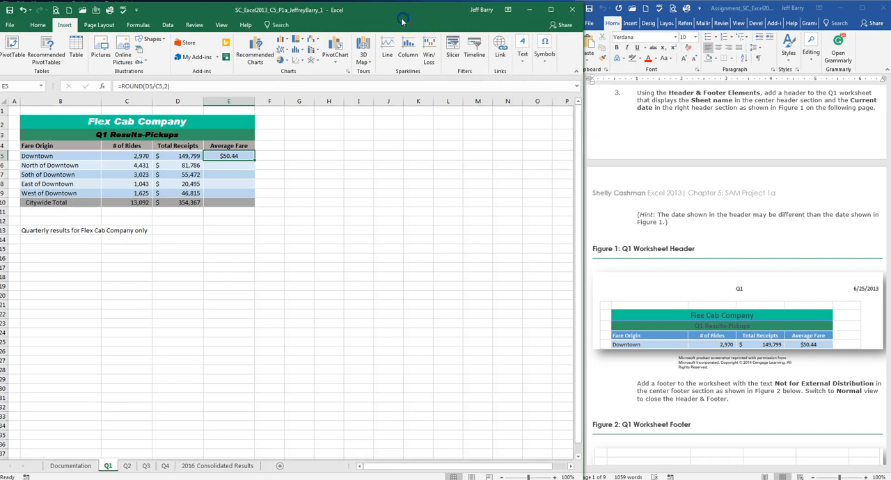
Step: Create a custom page header for the Q1 worksheet with Q1 in the center section and the current date in the right section
{"action": "left_click", "coordinate": [101, 25]}
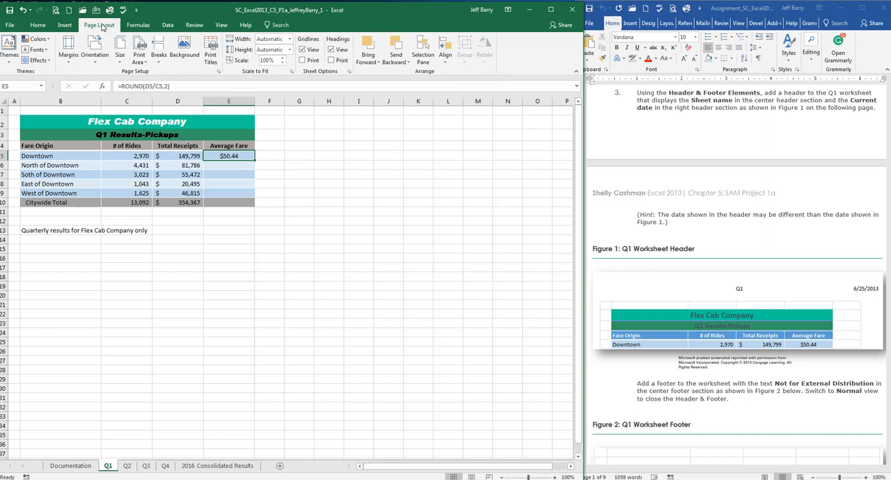
{"action": "left_click", "coordinate": [69, 64]}
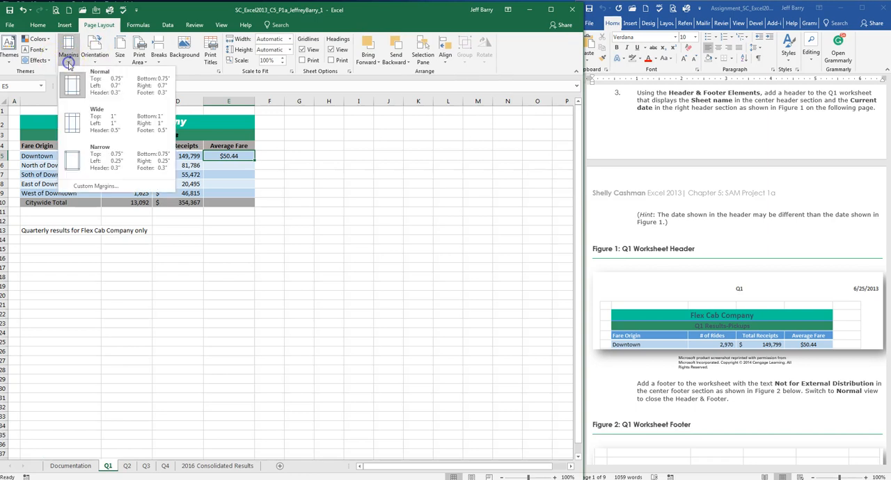
{"action": "left_click", "coordinate": [101, 190]}
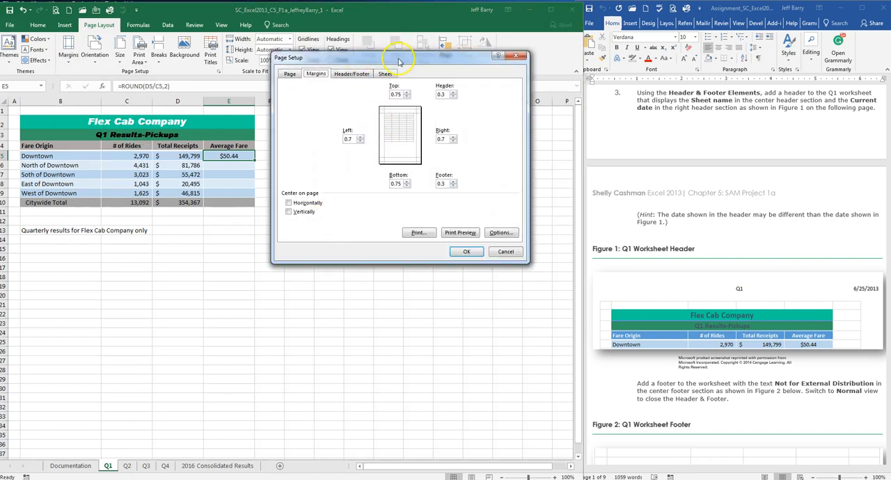
{"action": "left_click_drag", "start_coordinate": [379, 58], "coordinate": [396, 83]}
{"action": "left_click", "coordinate": [372, 101]}
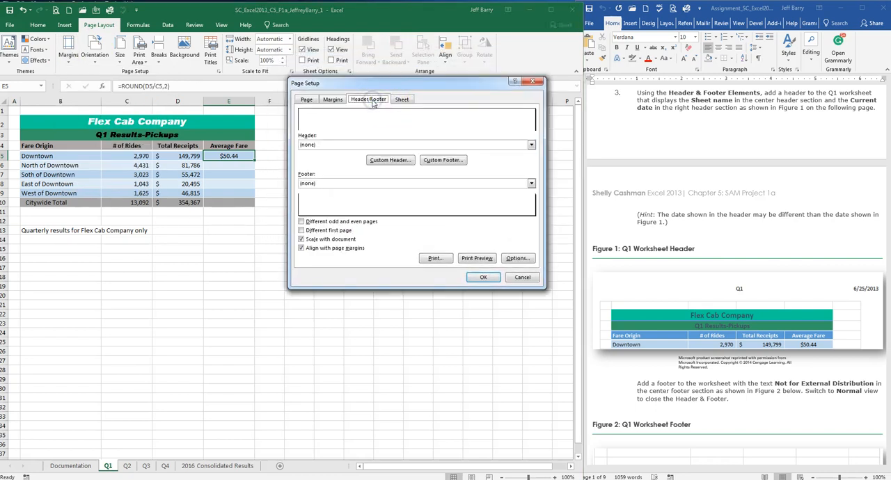
{"action": "left_click", "coordinate": [390, 160]}
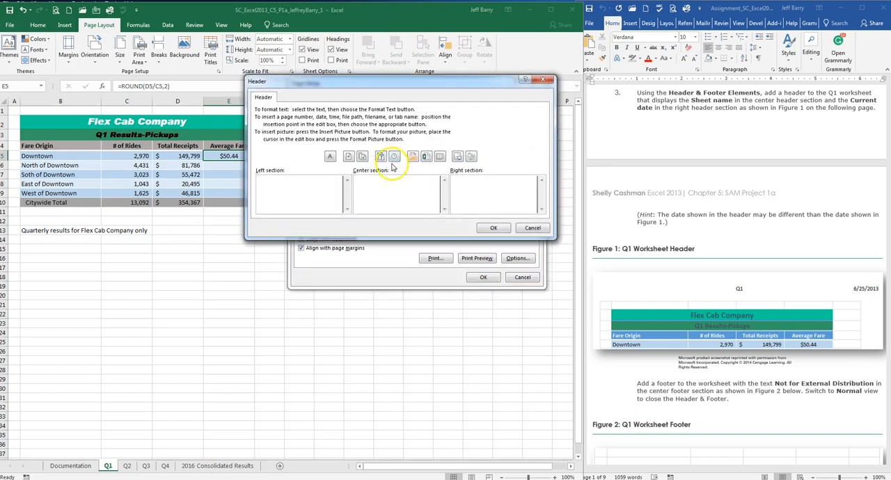
{"action": "left_click", "coordinate": [400, 190]}
{"action": "left_click", "coordinate": [419, 194]}
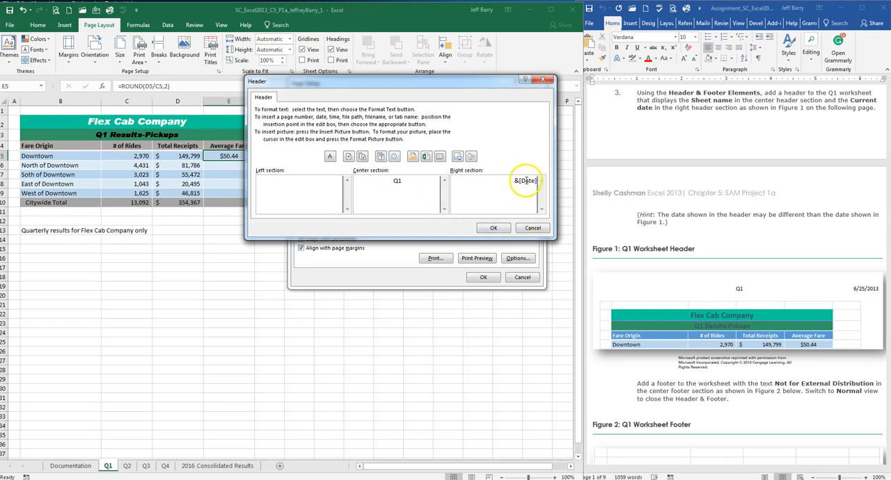
{"action": "left_click", "coordinate": [494, 229]}
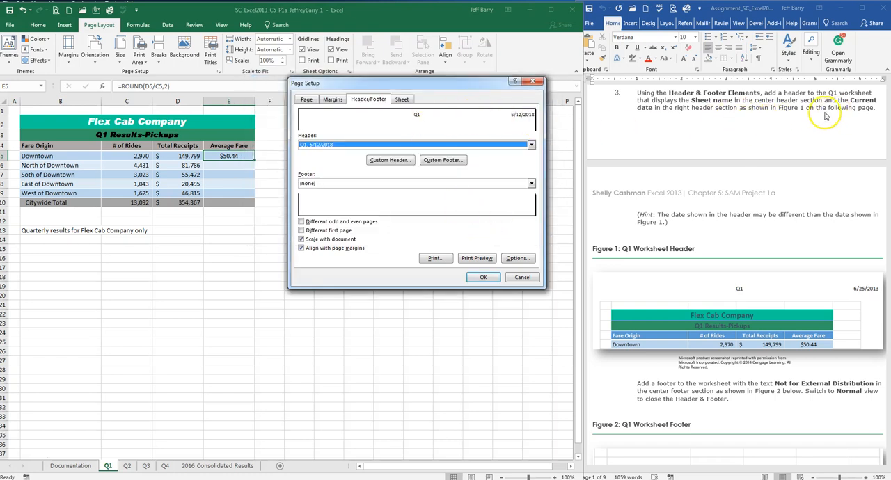
Step: Create a custom page footer for the Q1 worksheet with the text Not for External Distribution in the center section
{"action": "left_click", "coordinate": [789, 115]}
{"action": "scroll", "coordinate": [788, 117], "scroll_direction": "down", "scroll_amount": 1}
{"action": "scroll", "coordinate": [788, 117], "scroll_direction": "down", "scroll_amount": 4}
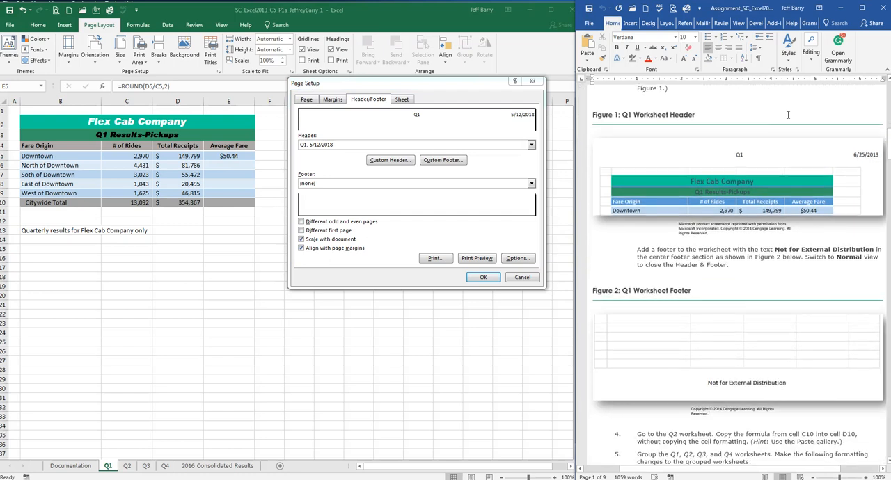
{"action": "scroll", "coordinate": [796, 165], "scroll_direction": "down", "scroll_amount": 2}
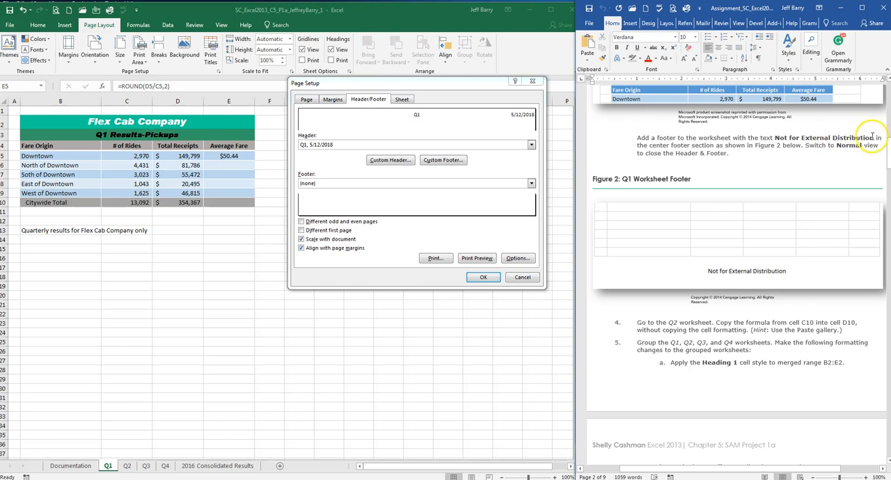
{"action": "left_click_drag", "start_coordinate": [775, 137], "coordinate": [862, 140]}
{"action": "key", "text": "ctrl+c"}
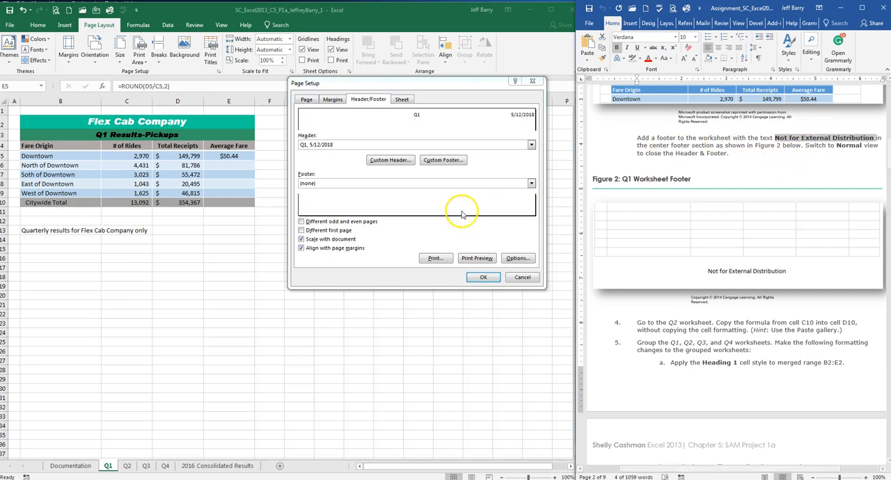
{"action": "left_click", "coordinate": [444, 162]}
{"action": "left_click", "coordinate": [395, 197]}
{"action": "key", "text": "ctrl+v"}
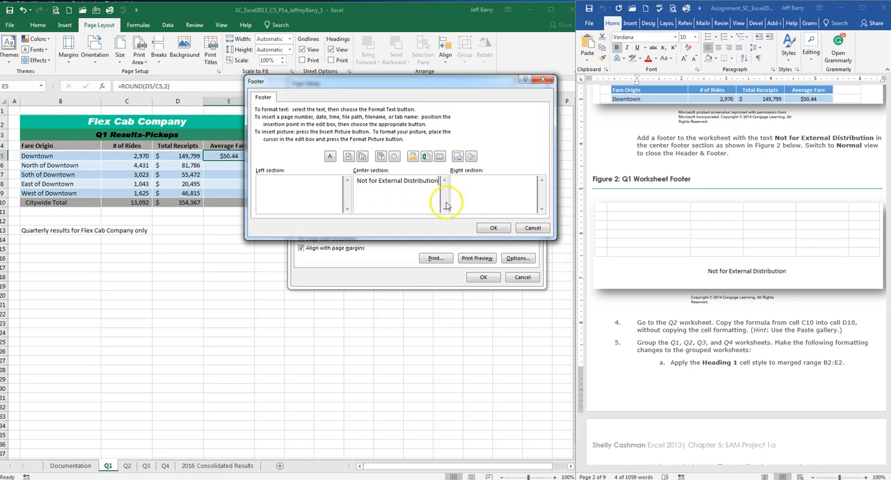
{"action": "left_click", "coordinate": [493, 228]}
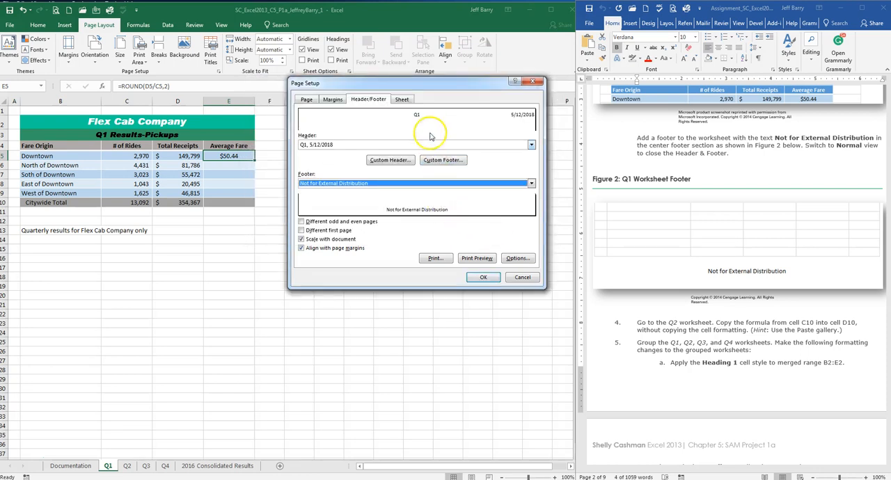
{"action": "left_click", "coordinate": [487, 277]}
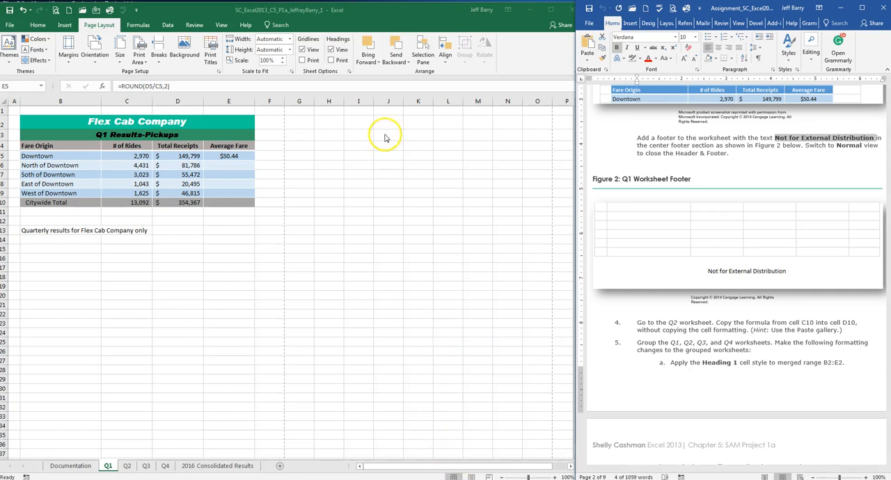
Step: Check the Q1 worksheet's header and footer in Page Layout view and return to Normal view
{"action": "double_click", "coordinate": [393, 10]}
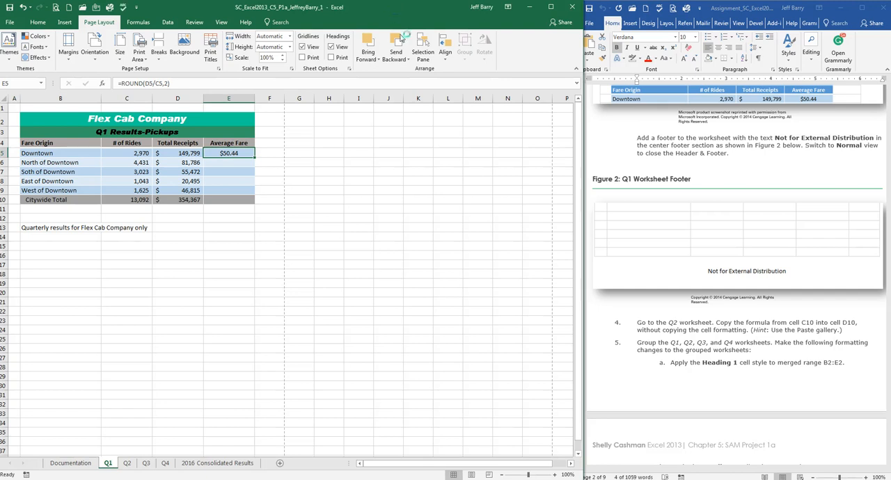
{"action": "left_click", "coordinate": [471, 474]}
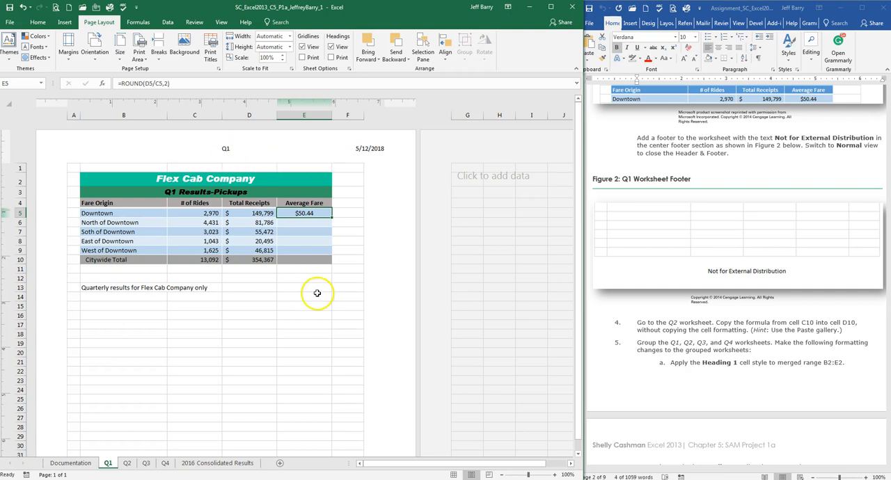
{"action": "scroll", "coordinate": [316, 293], "scroll_direction": "down", "scroll_amount": 10}
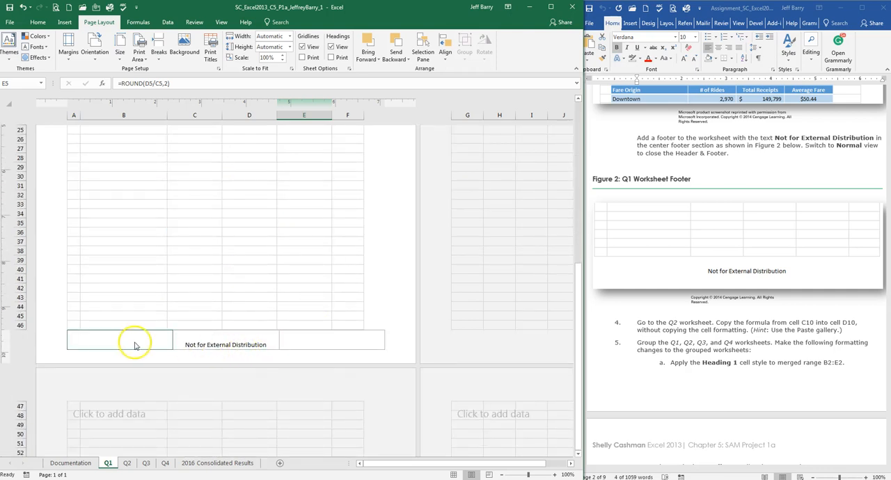
{"action": "scroll", "coordinate": [281, 340], "scroll_direction": "up", "scroll_amount": 10}
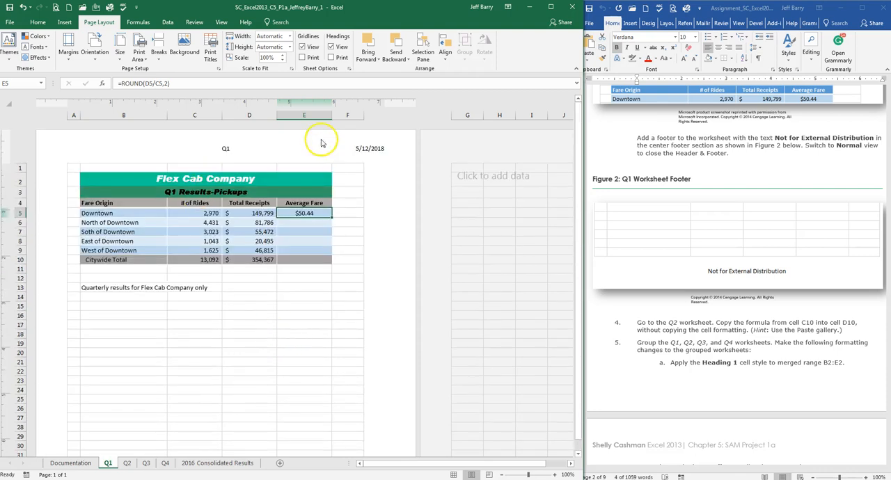
{"action": "left_click", "coordinate": [453, 475]}
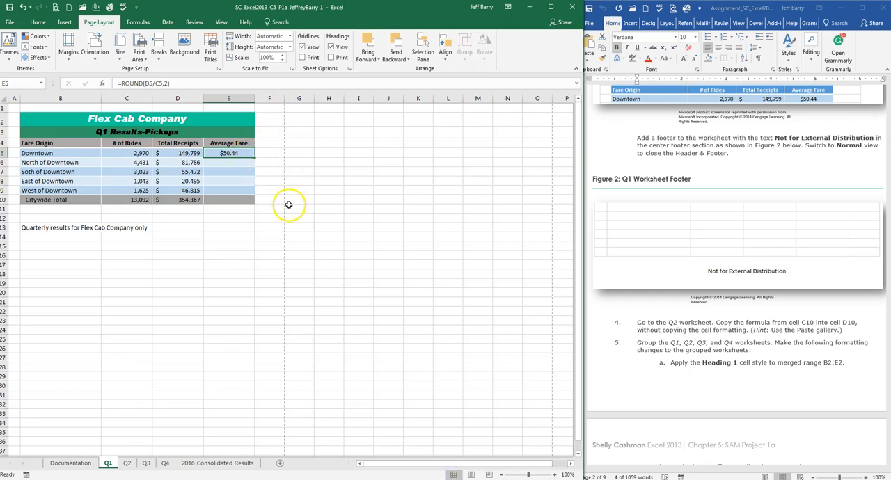
{"action": "scroll", "coordinate": [288, 206], "scroll_direction": "down", "scroll_amount": 4}
{"action": "scroll", "coordinate": [288, 206], "scroll_direction": "down", "scroll_amount": 3}
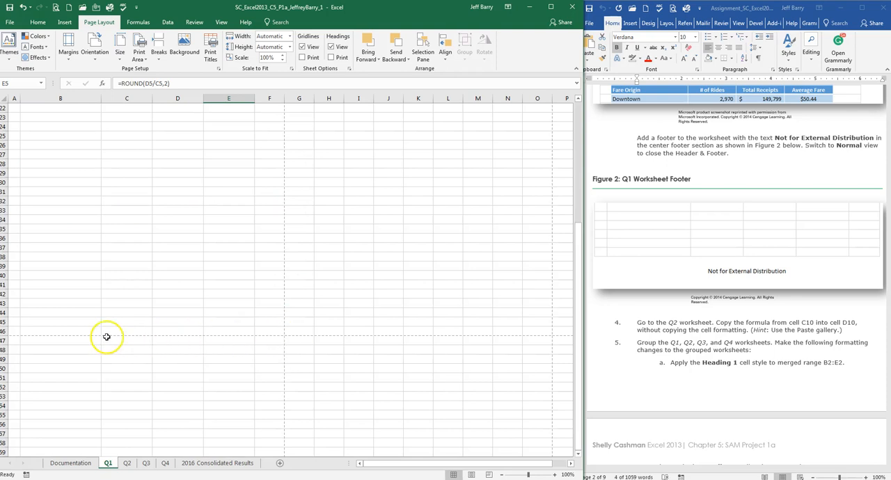
{"action": "scroll", "coordinate": [283, 335], "scroll_direction": "up", "scroll_amount": 4}
{"action": "scroll", "coordinate": [282, 335], "scroll_direction": "up", "scroll_amount": 3}
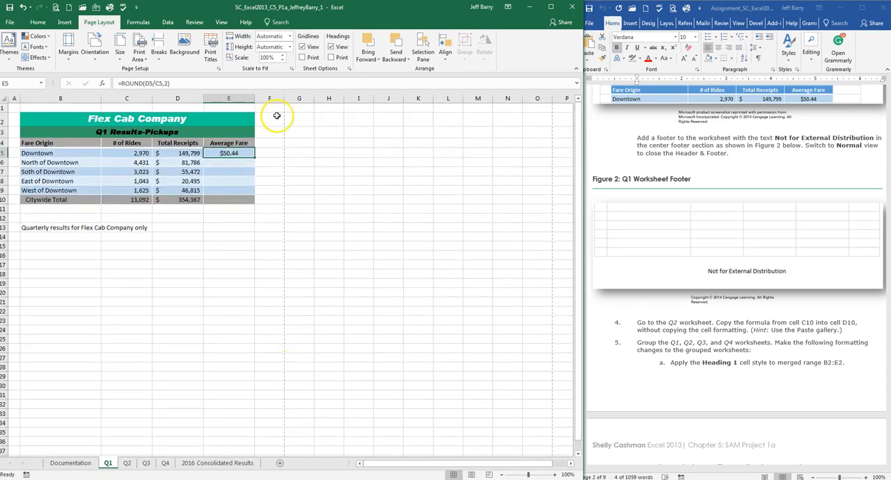
Step: Check the Q1 worksheet's header and footer in the print preview and return to the worksheet
{"action": "left_click", "coordinate": [137, 8]}
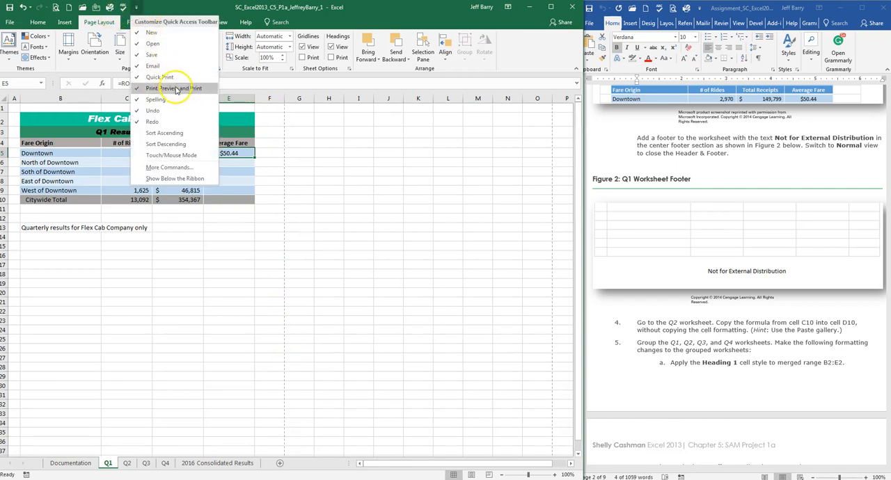
{"action": "left_click", "coordinate": [179, 11]}
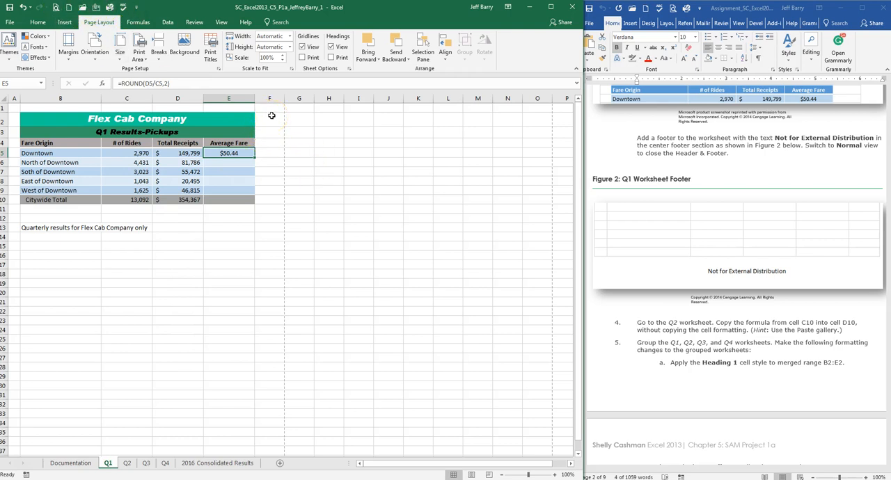
{"action": "left_click", "coordinate": [706, 159]}
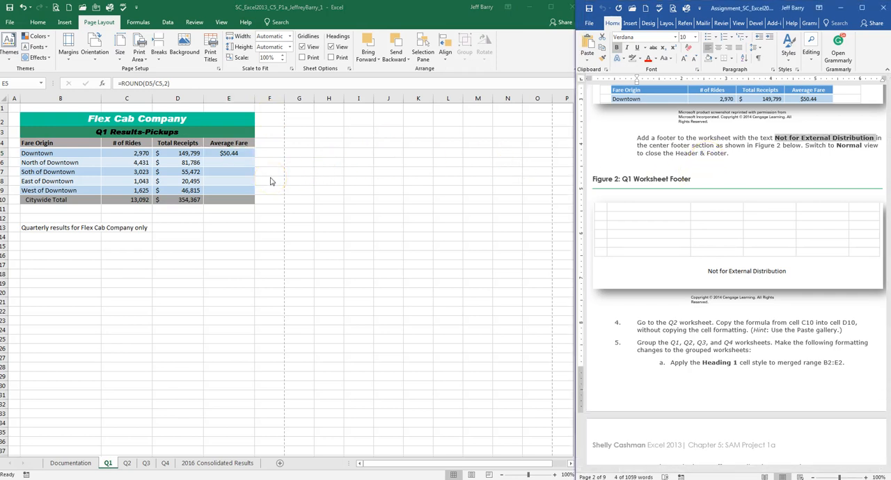
{"action": "left_click", "coordinate": [56, 8]}
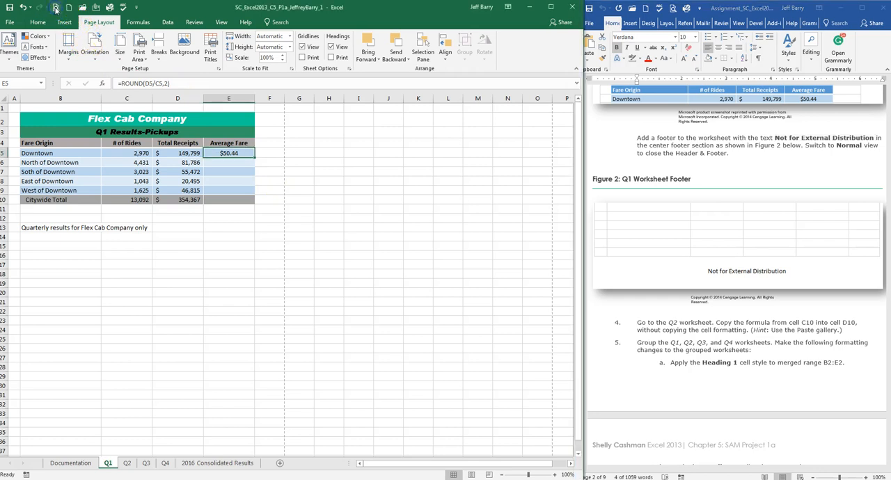
{"action": "left_click", "coordinate": [56, 8]}
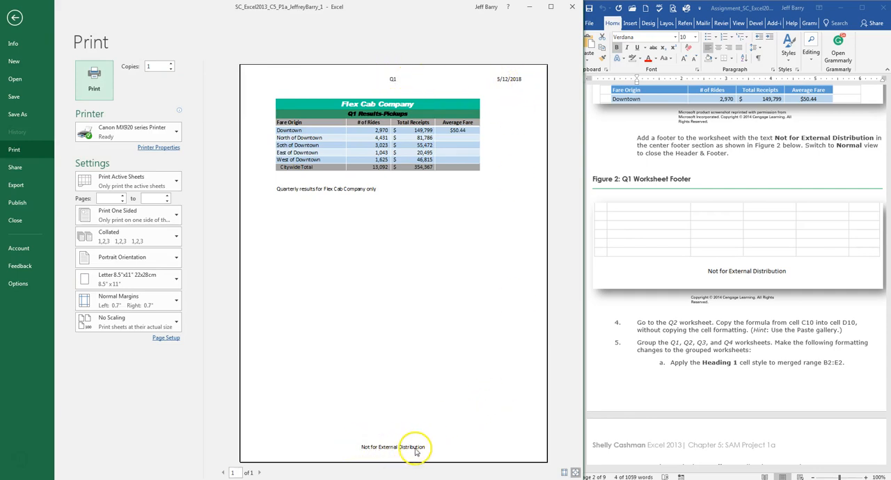
{"action": "left_click", "coordinate": [14, 18]}
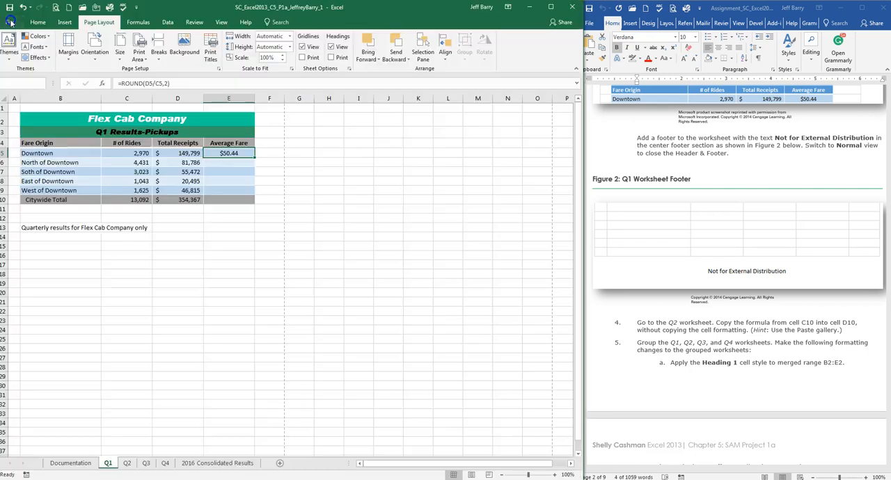
Step: Review the project steps in the Word assignment document, including the step 2 instruction for copying the average fare formula
{"action": "left_click", "coordinate": [739, 149]}
{"action": "scroll", "coordinate": [742, 160], "scroll_direction": "down", "scroll_amount": 5}
{"action": "scroll", "coordinate": [744, 167], "scroll_direction": "down", "scroll_amount": 4}
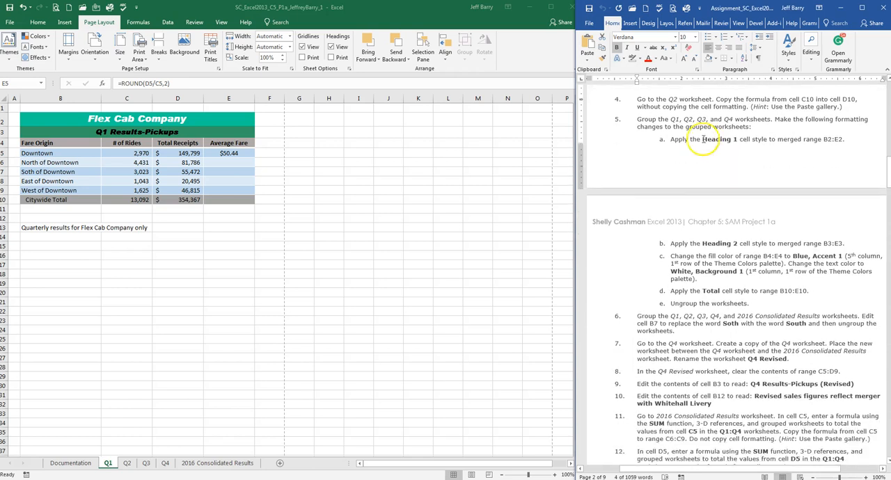
{"action": "left_click", "coordinate": [109, 463]}
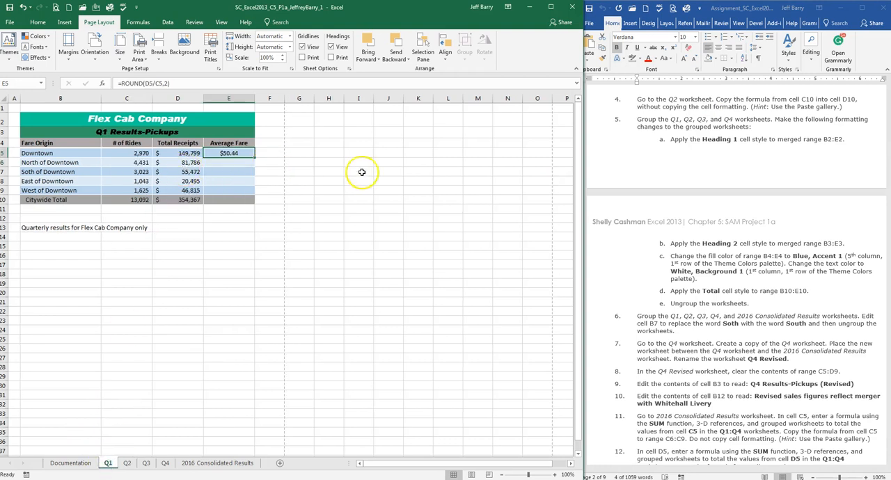
{"action": "left_click", "coordinate": [758, 203]}
{"action": "scroll", "coordinate": [752, 241], "scroll_direction": "up", "scroll_amount": 10}
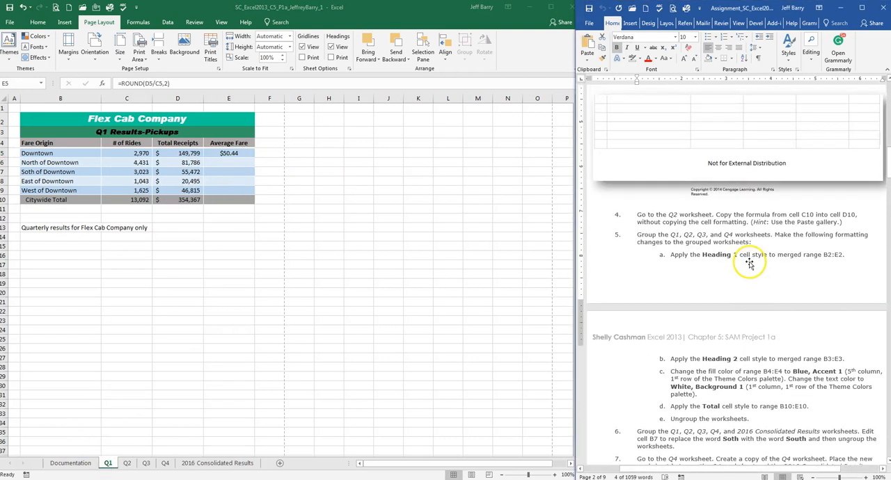
{"action": "scroll", "coordinate": [749, 262], "scroll_direction": "up", "scroll_amount": 5}
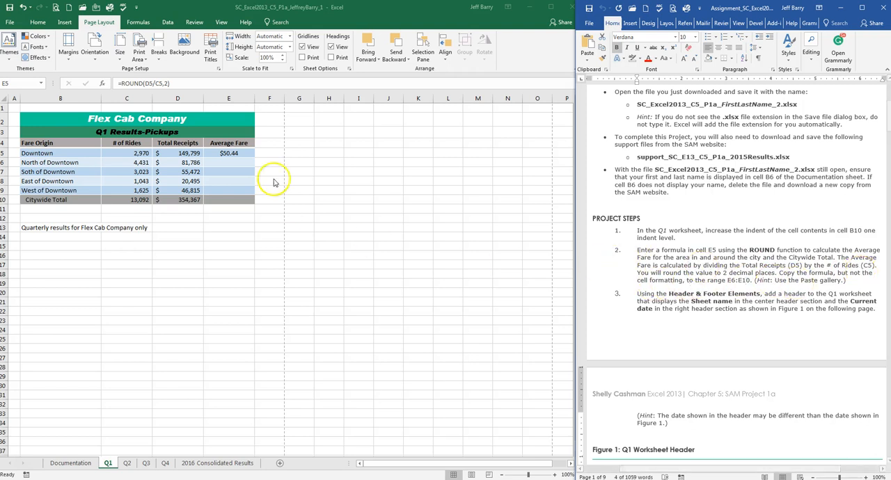
Step: Try filling the average fare formula from cell E5 down through E10, and undo the fill
{"action": "left_click", "coordinate": [241, 153]}
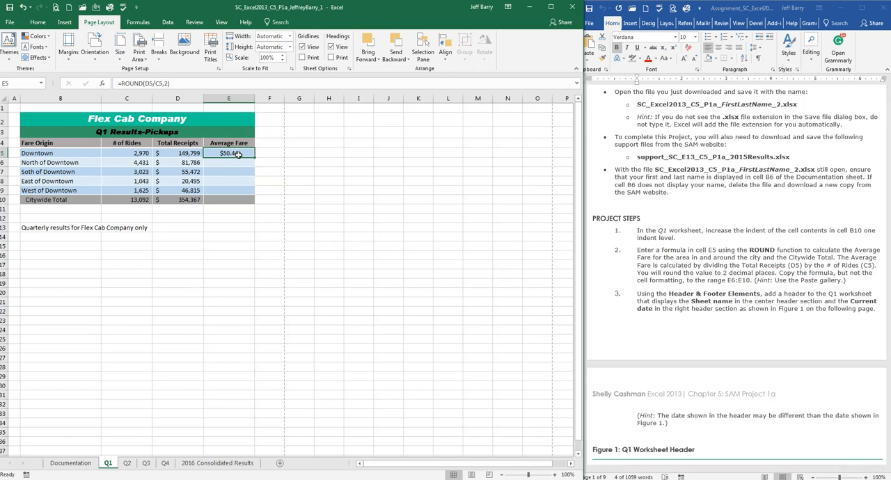
{"action": "left_click_drag", "start_coordinate": [255, 158], "coordinate": [253, 209]}
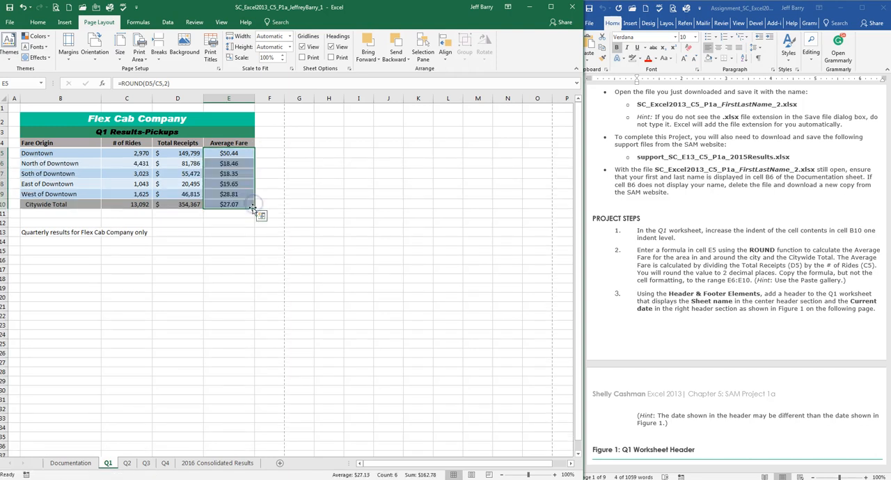
{"action": "left_click", "coordinate": [240, 235]}
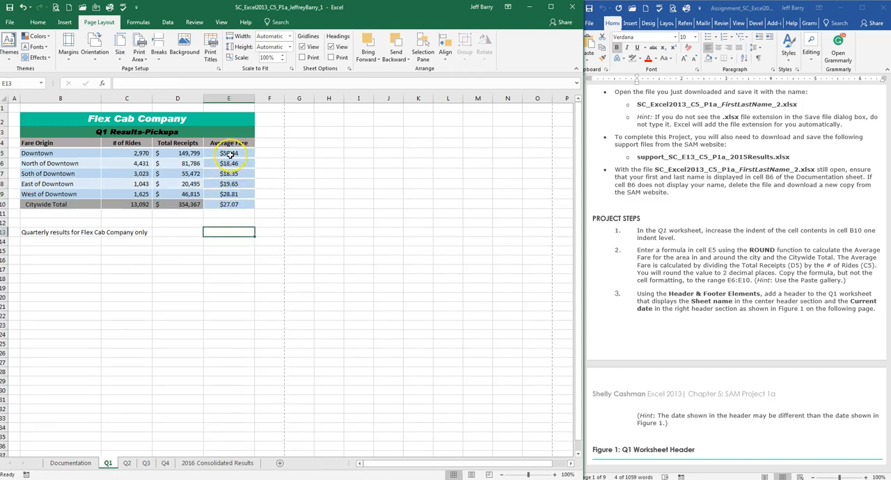
{"action": "key", "text": "ctrl+z"}
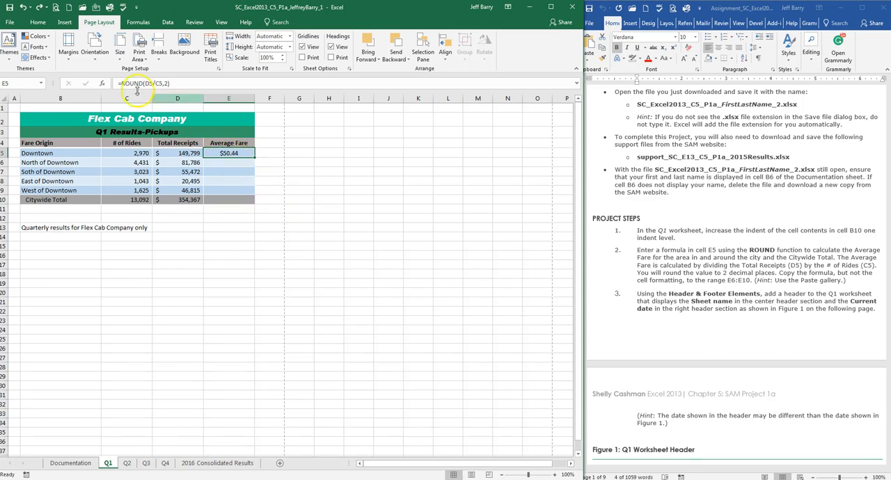
Step: Copy the average fare formula from cell E5 to E6:E10, pasting only formulas and number formatting
{"action": "left_click", "coordinate": [38, 22]}
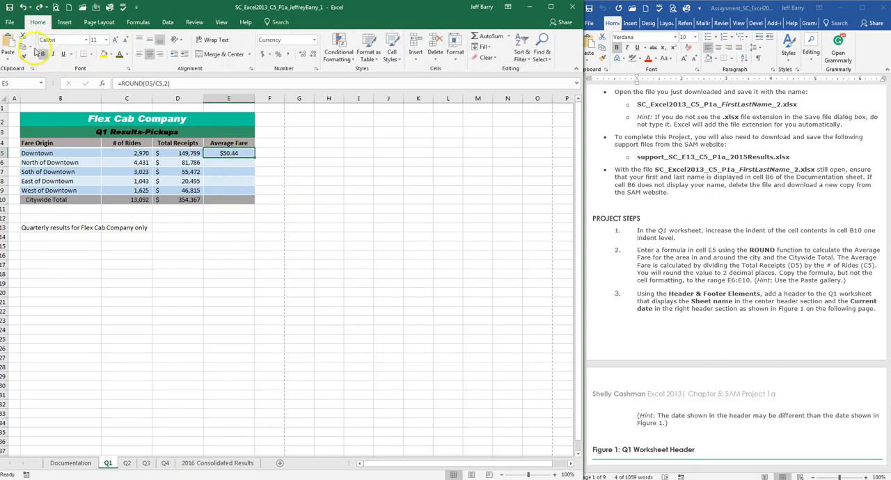
{"action": "left_click", "coordinate": [23, 45]}
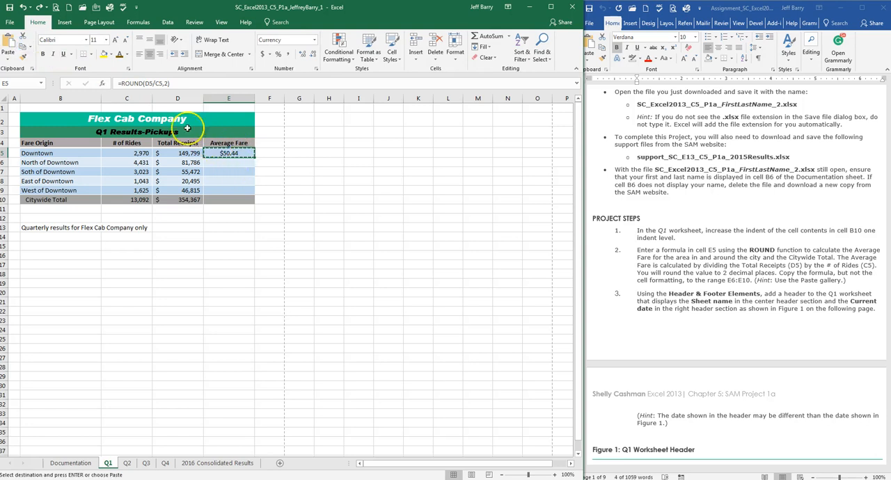
{"action": "left_click_drag", "start_coordinate": [233, 161], "coordinate": [233, 200]}
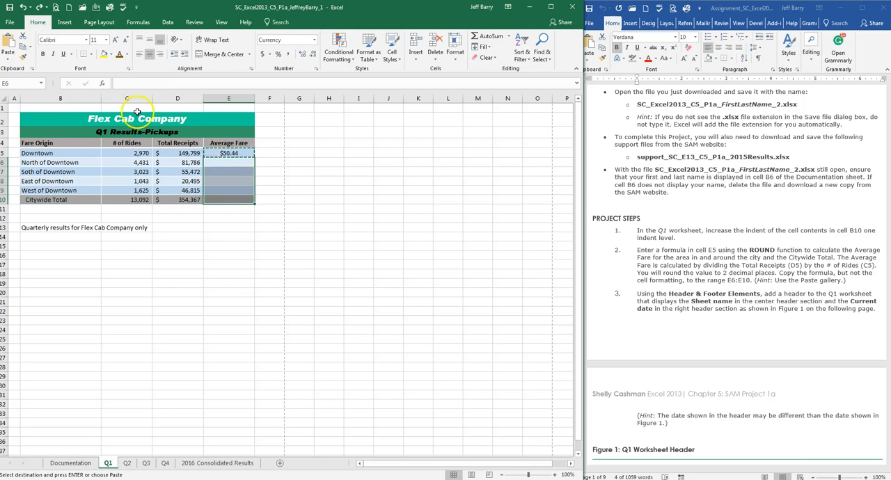
{"action": "left_click", "coordinate": [9, 58]}
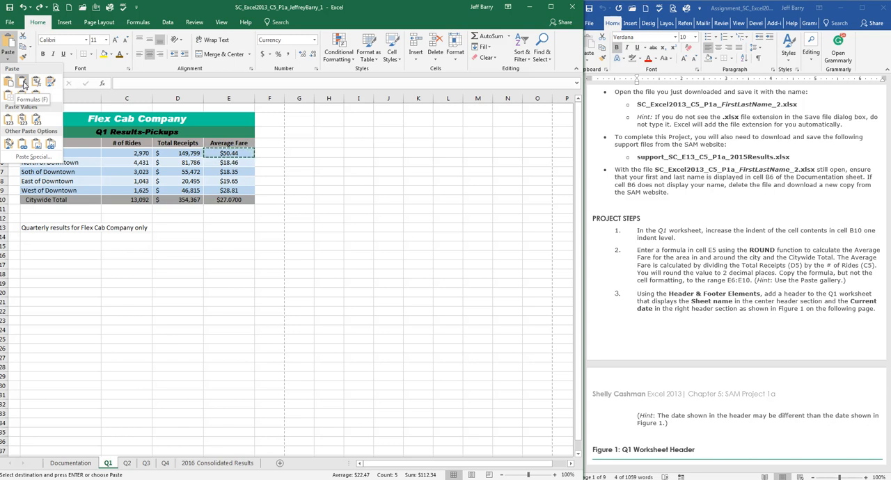
{"action": "left_click", "coordinate": [37, 83]}
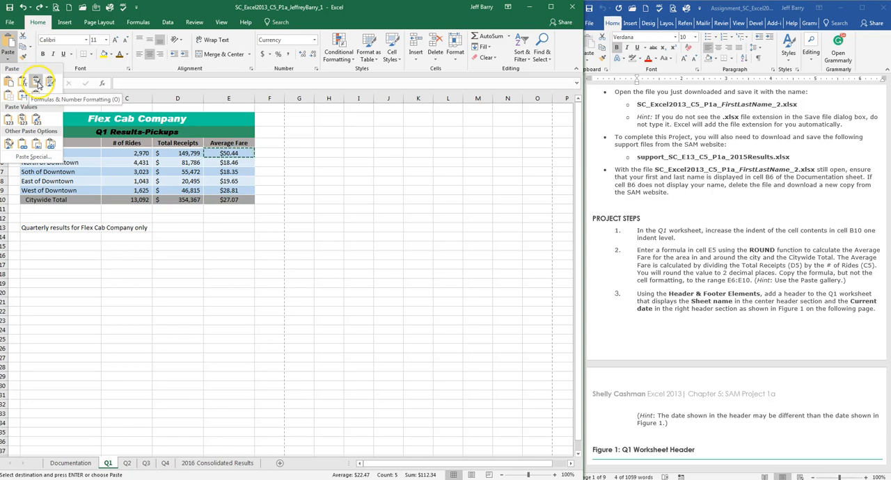
{"action": "left_click", "coordinate": [37, 83]}
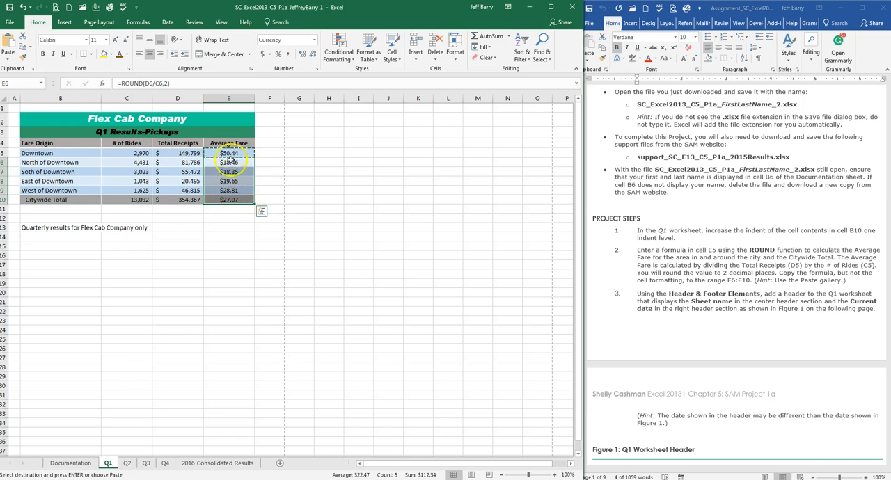
{"action": "left_click", "coordinate": [274, 169]}
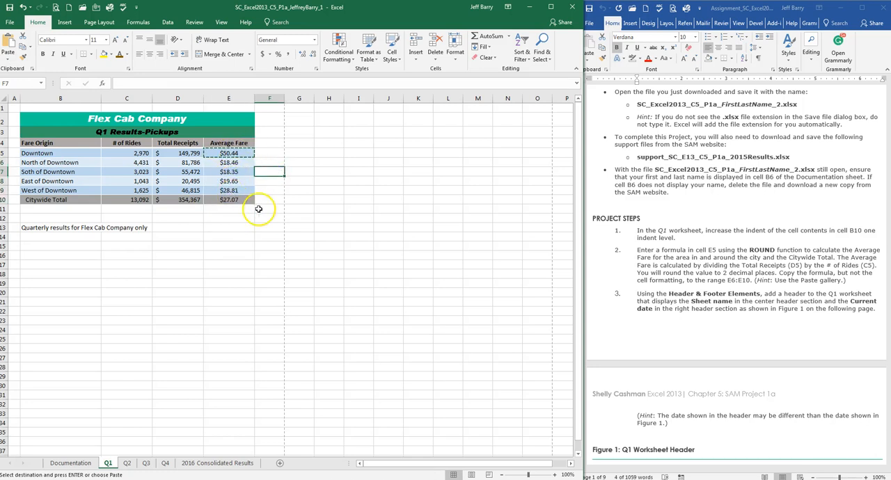
{"action": "left_click", "coordinate": [241, 227]}
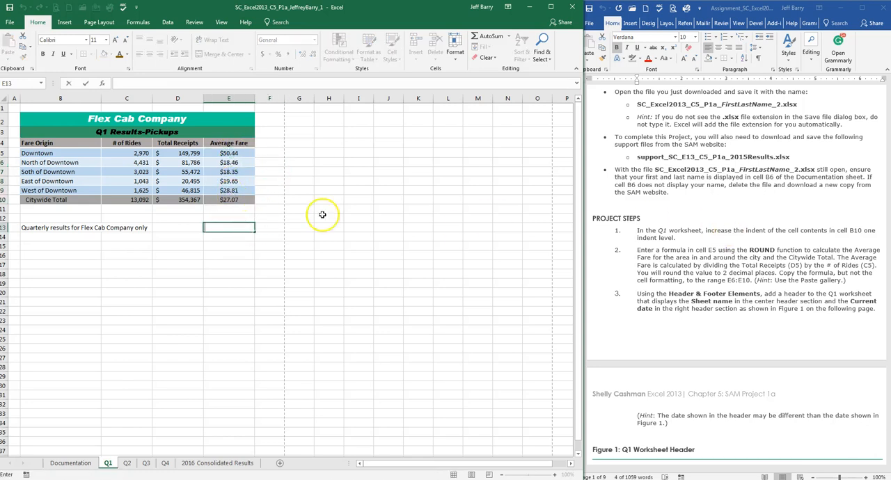
Step: Following assignment step 4, copy the total formula from cell C10 to D10 on the Q2 worksheet, pasting only the formula
{"action": "left_click", "coordinate": [700, 193]}
{"action": "scroll", "coordinate": [705, 229], "scroll_direction": "down", "scroll_amount": 3}
{"action": "scroll", "coordinate": [705, 238], "scroll_direction": "down", "scroll_amount": 18}
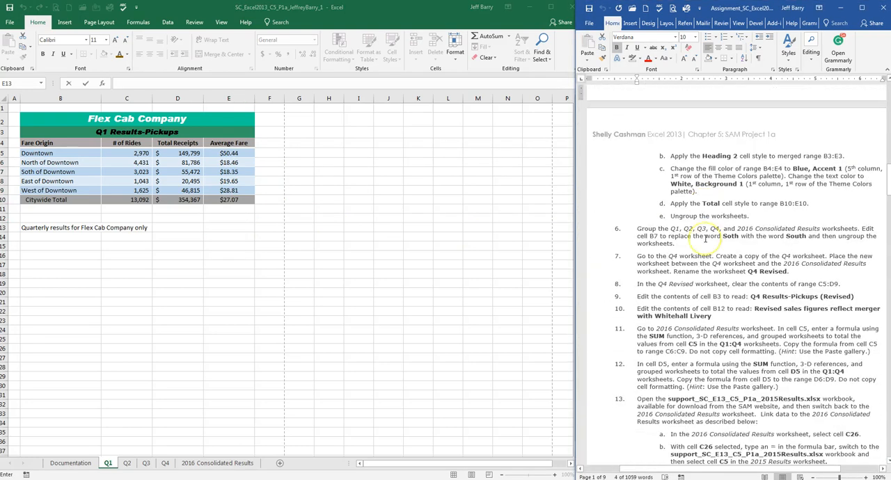
{"action": "scroll", "coordinate": [705, 237], "scroll_direction": "up", "scroll_amount": 3}
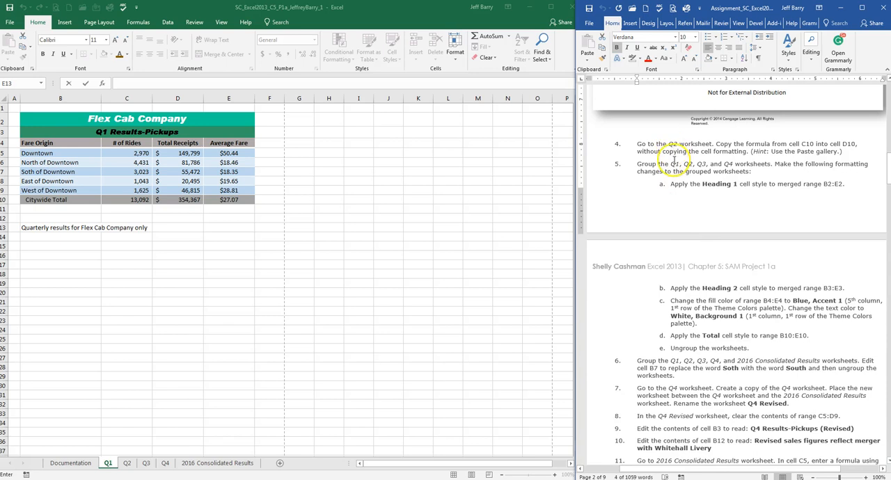
{"action": "left_click", "coordinate": [126, 463]}
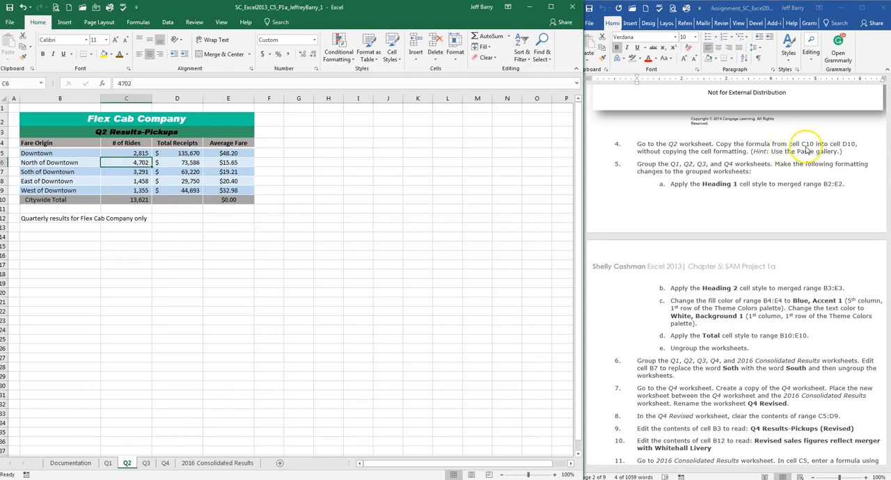
{"action": "left_click", "coordinate": [142, 200]}
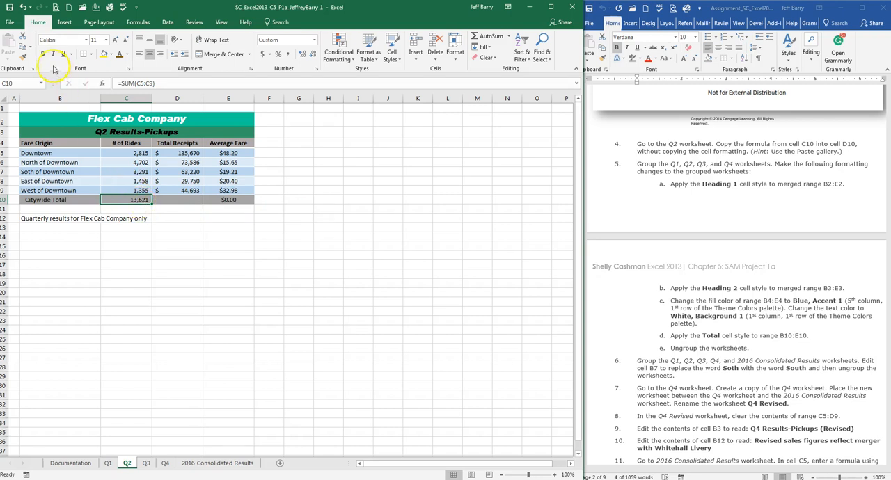
{"action": "left_click", "coordinate": [23, 47]}
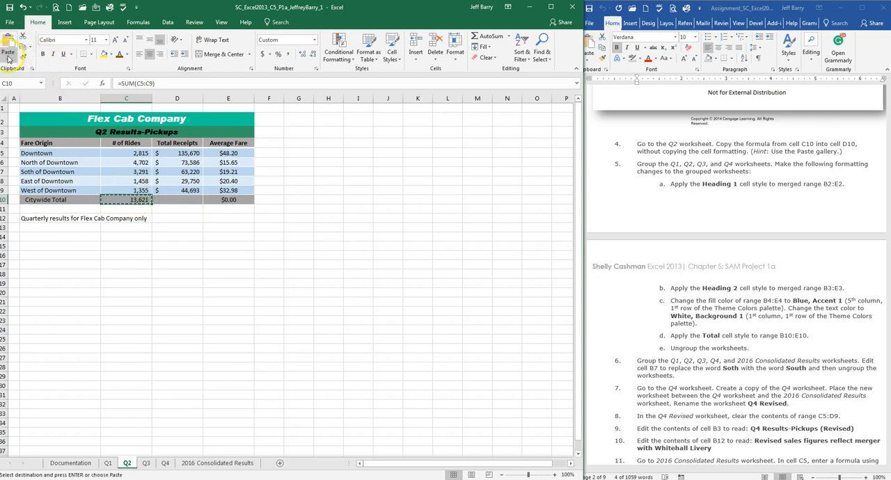
{"action": "left_click", "coordinate": [170, 200]}
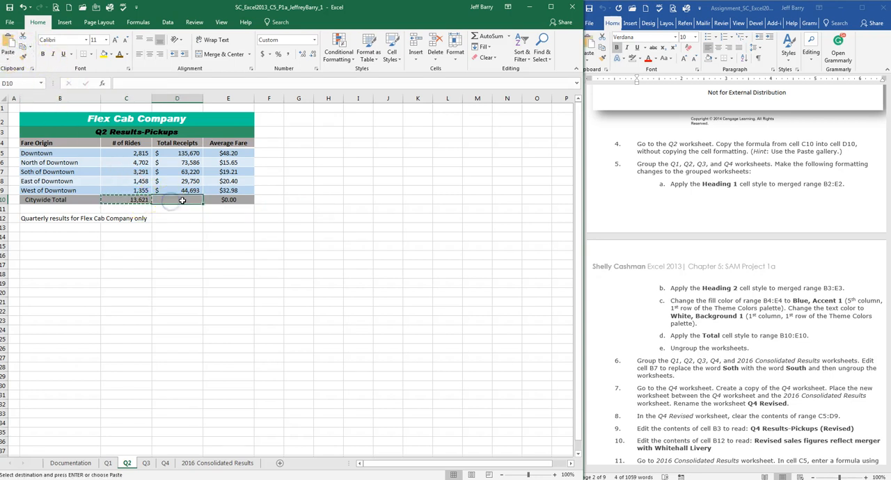
{"action": "left_click", "coordinate": [10, 60]}
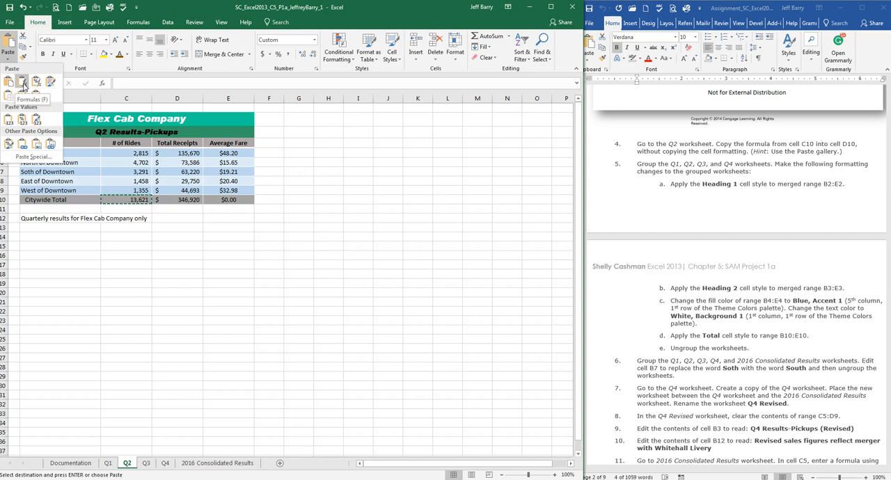
{"action": "left_click", "coordinate": [23, 82]}
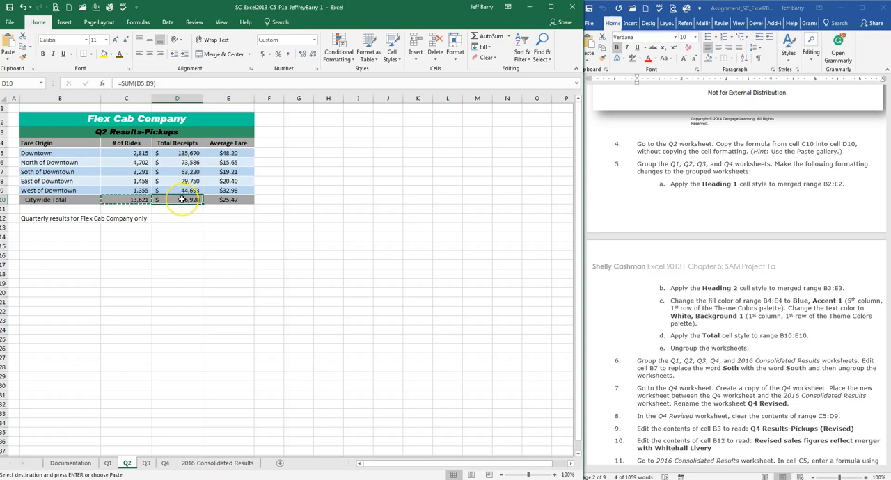
{"action": "key", "text": "Escape"}
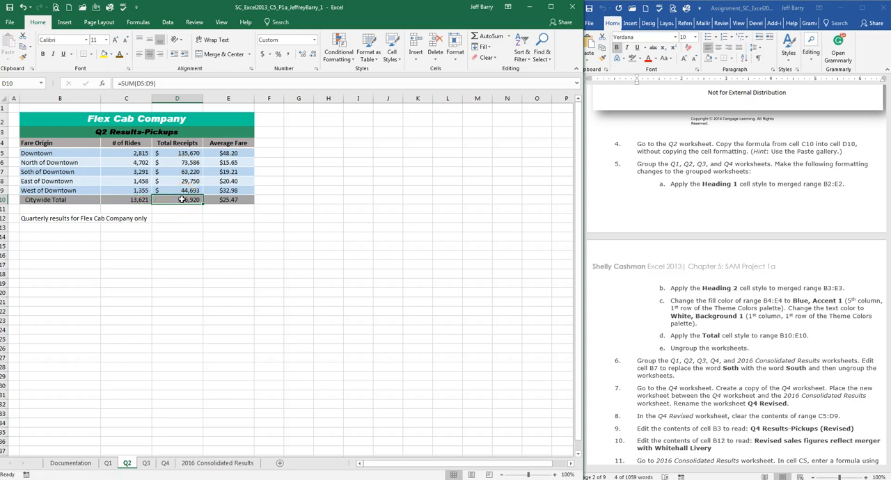
{"action": "left_click", "coordinate": [285, 207]}
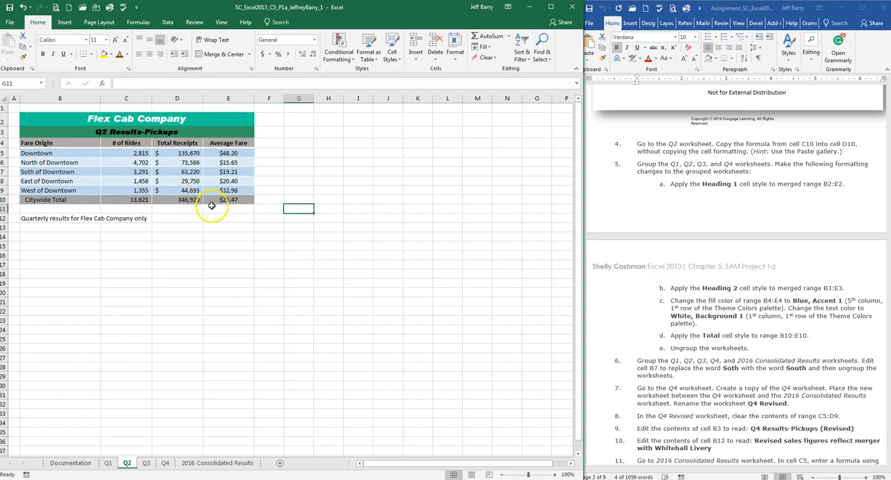
{"action": "key", "text": "ctrl+z"}
{"action": "left_click", "coordinate": [195, 225]}
{"action": "left_click", "coordinate": [169, 212]}
{"action": "key", "text": "Escape"}
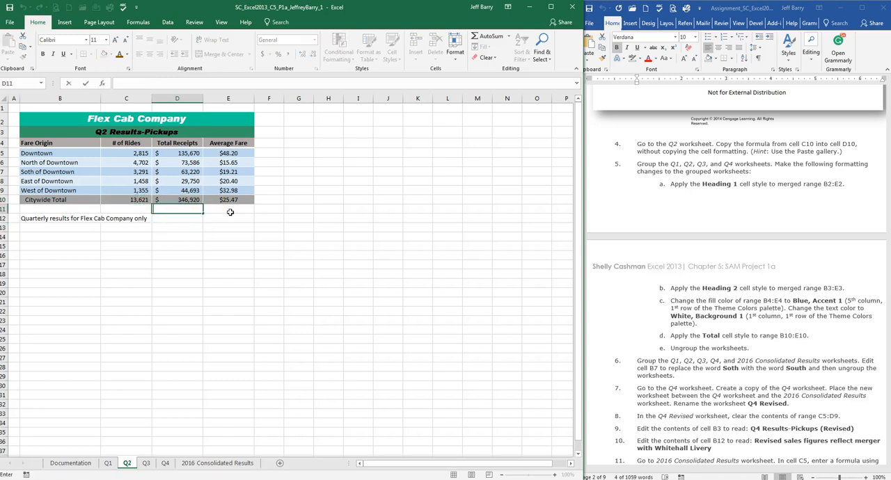
{"action": "left_click", "coordinate": [279, 210]}
{"action": "left_click", "coordinate": [298, 198]}
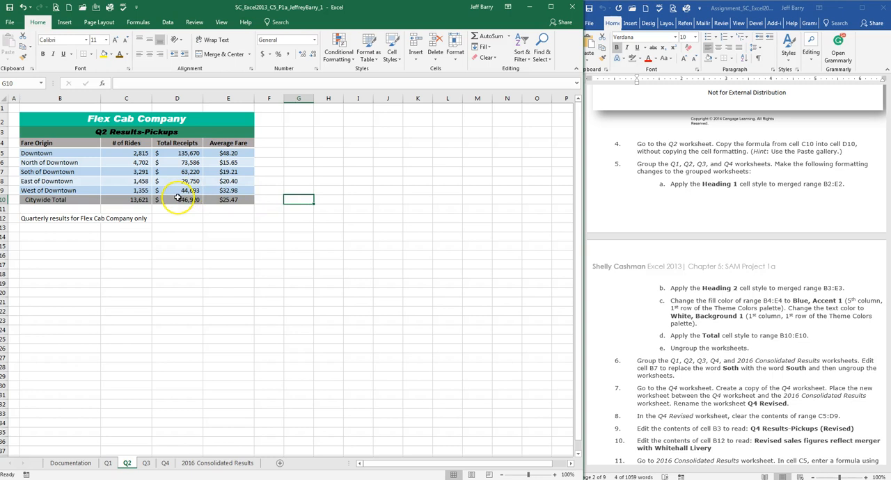
Step: Read assignment step 5 and group the Q1, Q2, Q3 and Q4 worksheets
{"action": "left_click", "coordinate": [739, 147]}
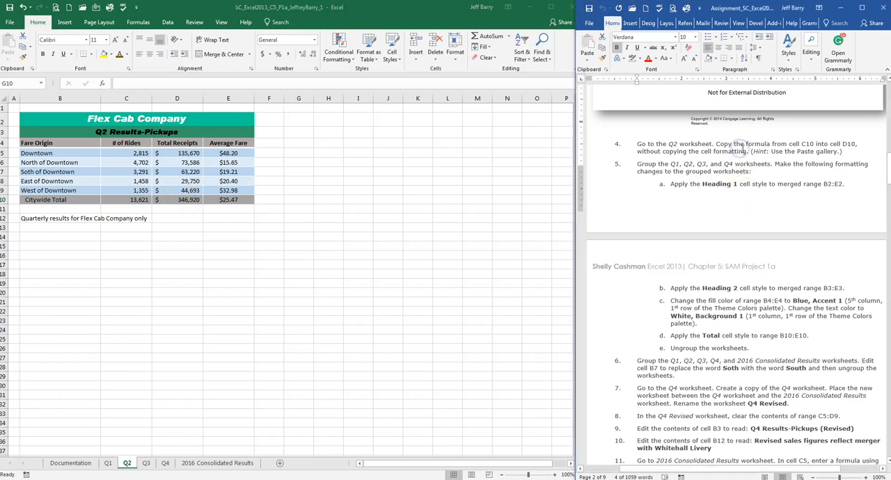
{"action": "scroll", "coordinate": [741, 148], "scroll_direction": "down", "scroll_amount": 2}
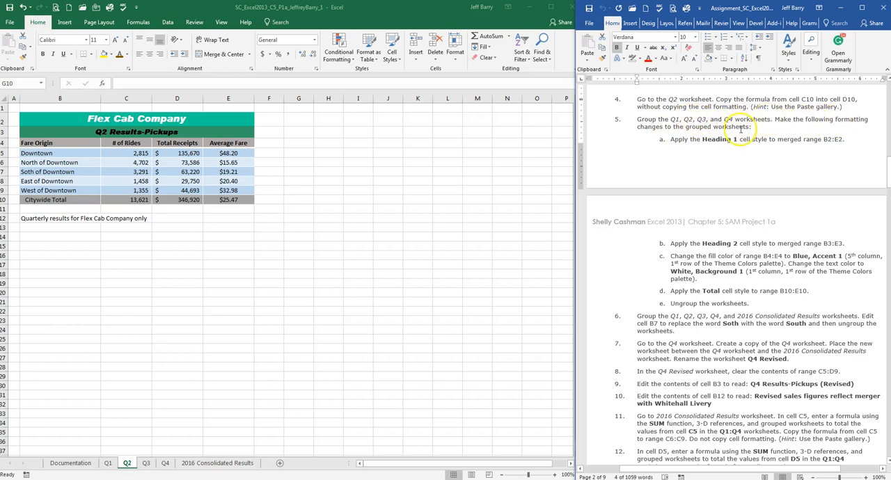
{"action": "left_click", "coordinate": [298, 200]}
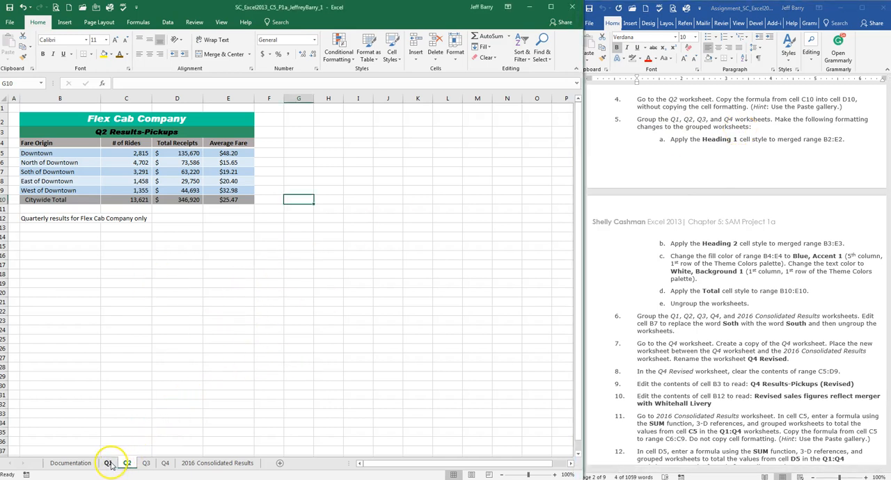
{"action": "left_click", "coordinate": [115, 399]}
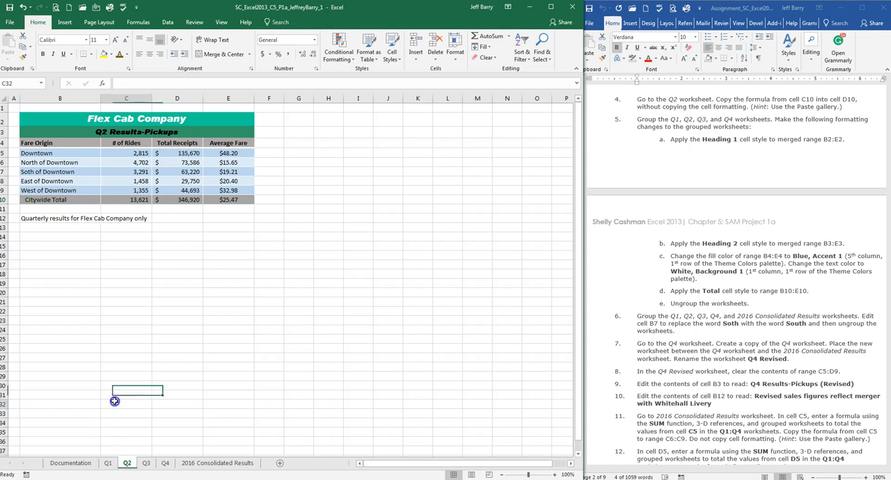
{"action": "left_click", "coordinate": [109, 463]}
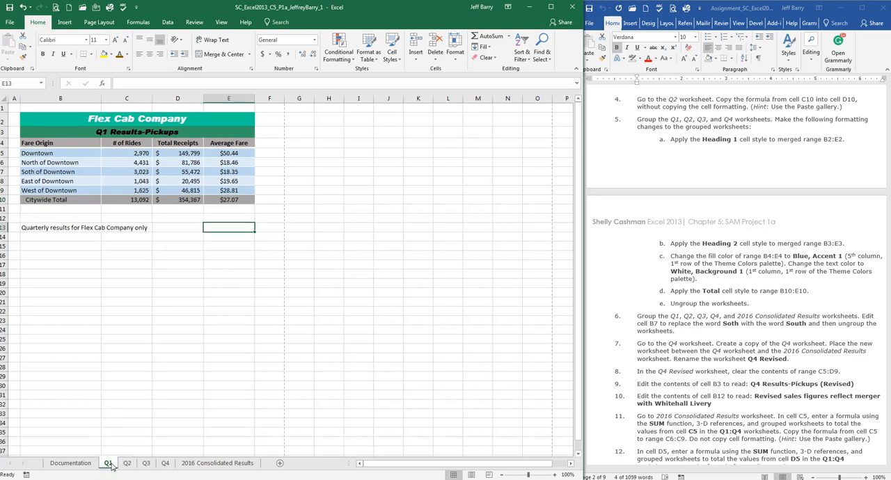
{"action": "left_click", "coordinate": [166, 464], "text": "shift"}
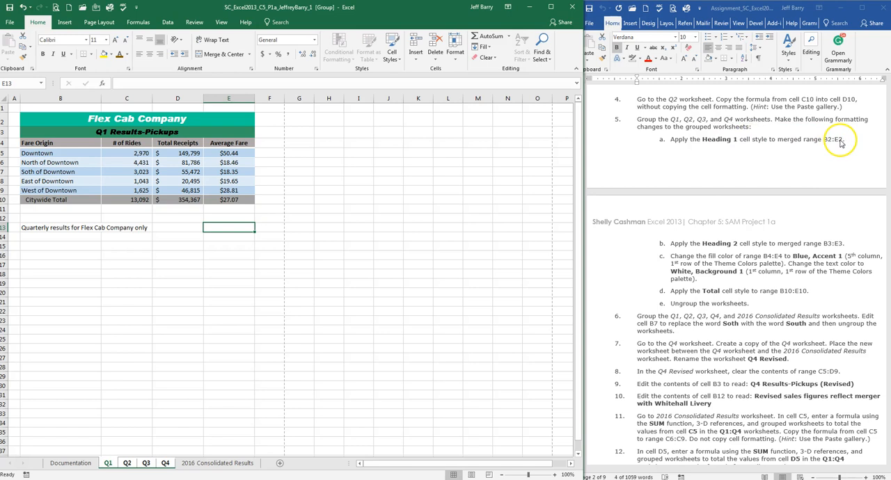
Step: Apply the Heading 1 cell style to merged range B2:E2 in the grouped worksheets and check the title on each quarter's sheet
{"action": "left_click", "coordinate": [124, 122]}
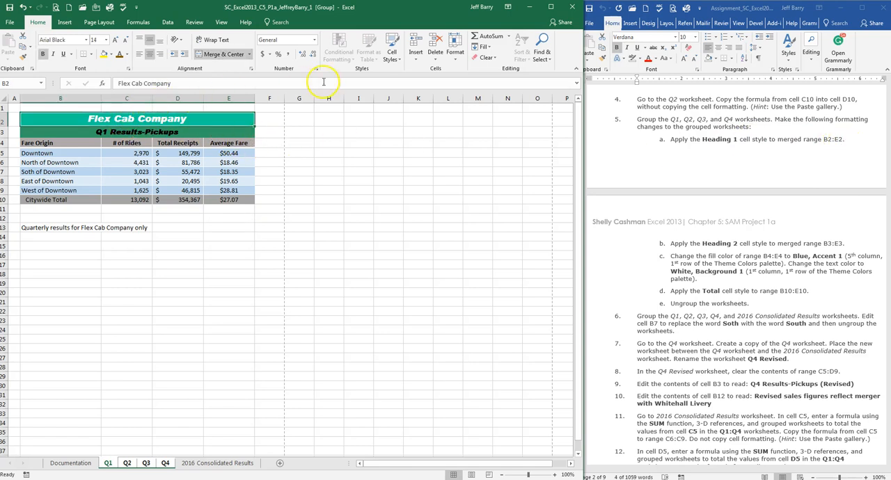
{"action": "left_click", "coordinate": [392, 56]}
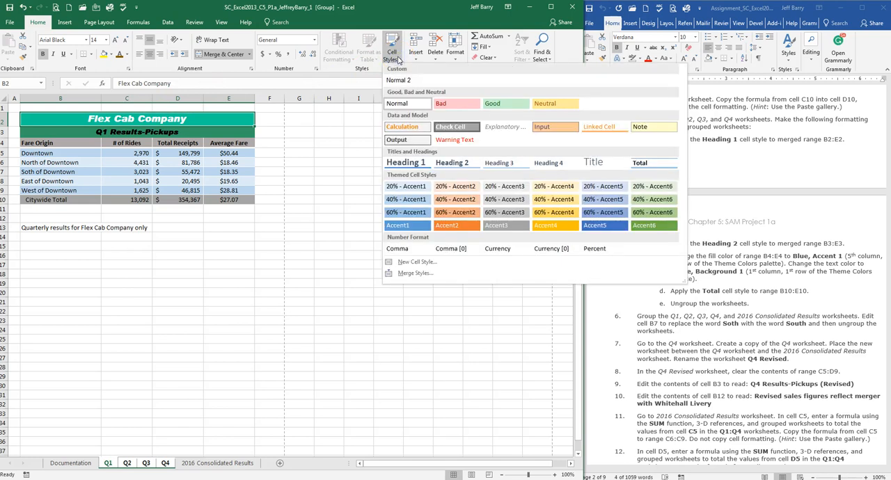
{"action": "left_click", "coordinate": [408, 165]}
{"action": "left_click", "coordinate": [126, 462]}
{"action": "left_click", "coordinate": [146, 462]}
{"action": "left_click", "coordinate": [165, 463]}
{"action": "left_click", "coordinate": [108, 463]}
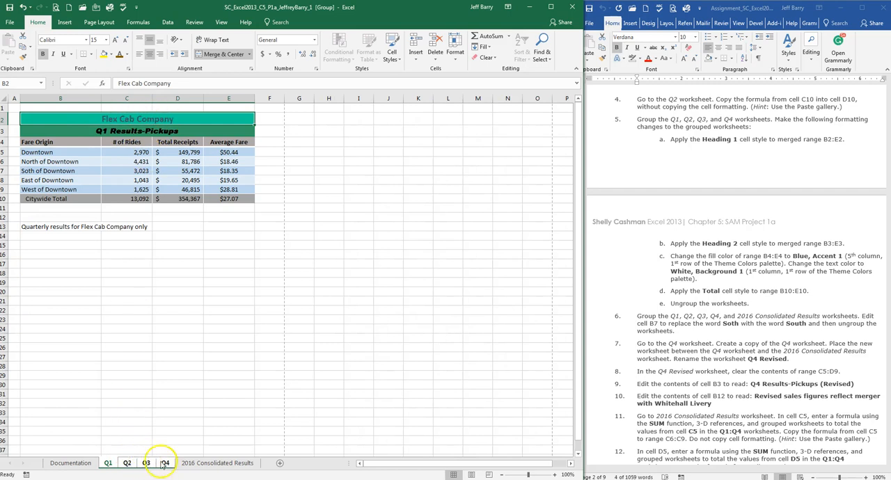
Step: Ungroup the quarterly worksheets by switching to the 2016 Consolidated Results worksheet
{"action": "right_click", "coordinate": [130, 464]}
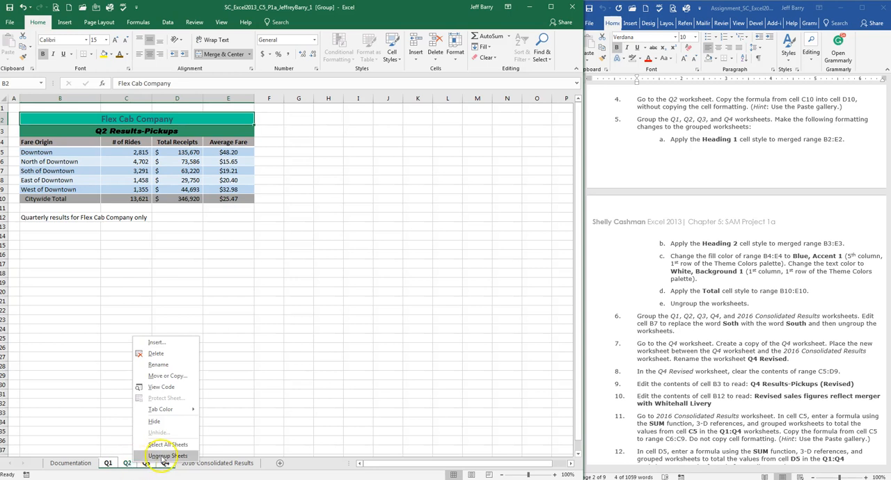
{"action": "left_click", "coordinate": [93, 394]}
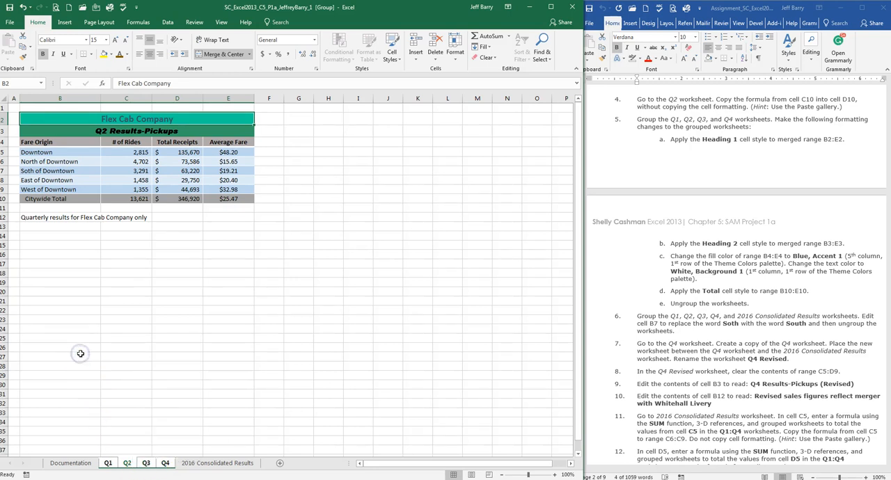
{"action": "right_click", "coordinate": [127, 465]}
{"action": "left_click", "coordinate": [221, 464], "text": "ctrl"}
{"action": "left_click", "coordinate": [221, 465]}
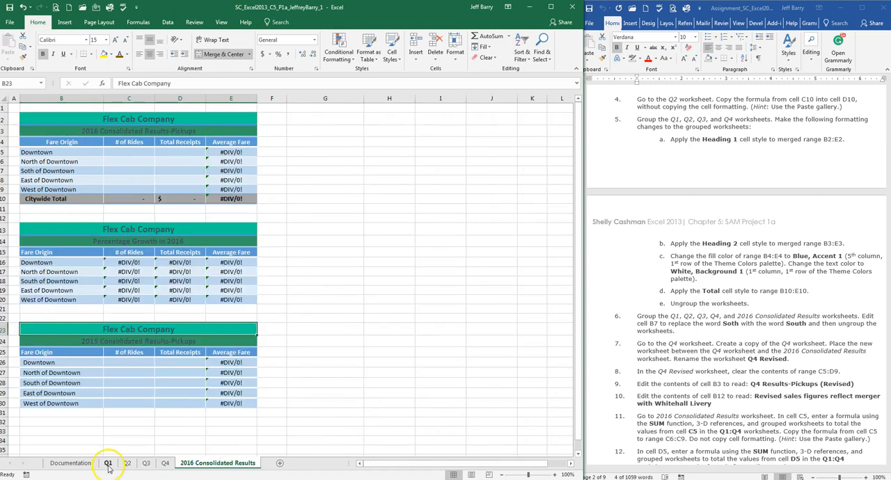
Step: Regroup the Q1 through Q4 worksheets, starting from Q1
{"action": "left_click", "coordinate": [108, 465]}
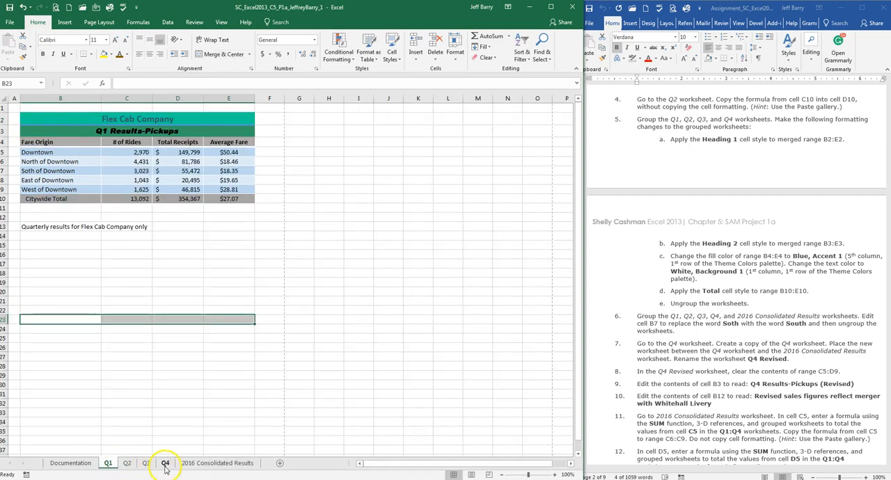
{"action": "left_click", "coordinate": [127, 464], "text": "ctrl"}
{"action": "left_click", "coordinate": [146, 464], "text": "ctrl"}
{"action": "left_click", "coordinate": [165, 464], "text": "ctrl"}
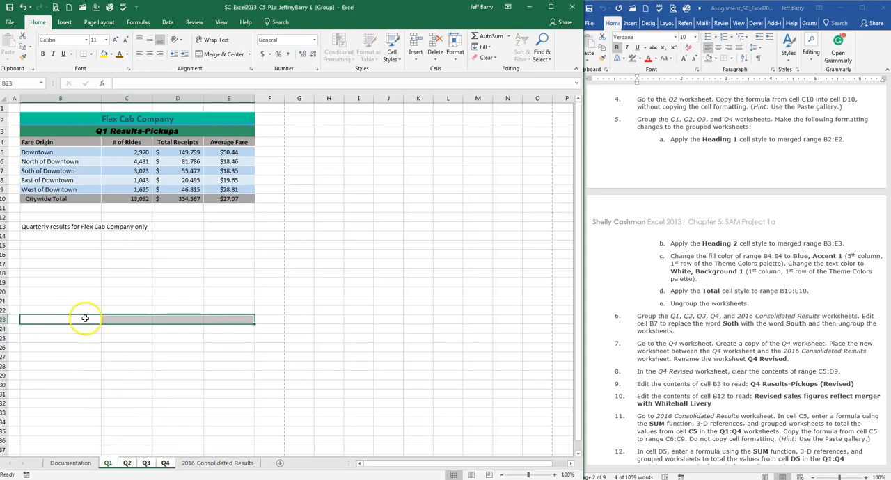
{"action": "left_click", "coordinate": [83, 277]}
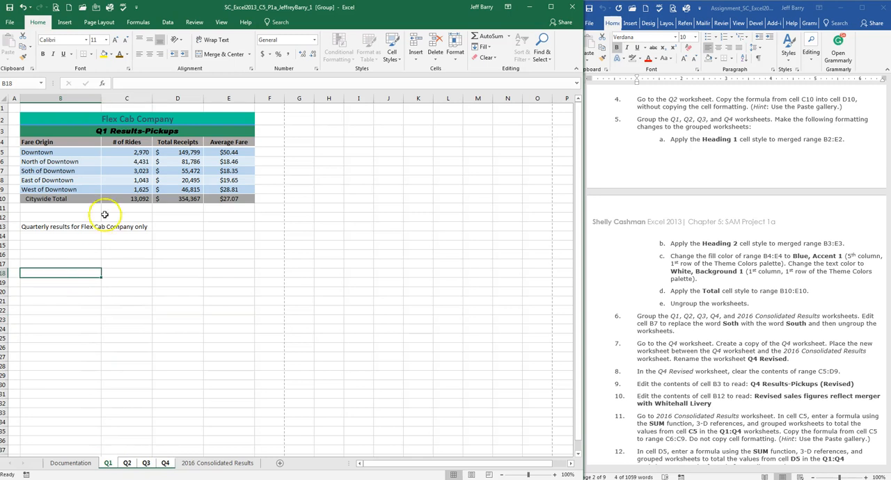
Step: Following assignment step 5b, apply the Heading 2 cell style to merged range B3:E3 in the grouped worksheets
{"action": "left_click", "coordinate": [722, 125]}
{"action": "scroll", "coordinate": [717, 139], "scroll_direction": "down", "scroll_amount": 3}
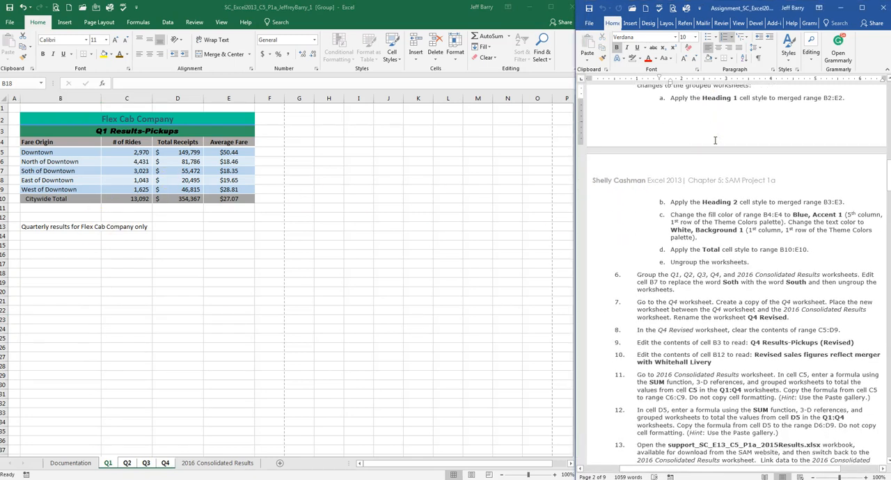
{"action": "scroll", "coordinate": [714, 144], "scroll_direction": "down", "scroll_amount": 2}
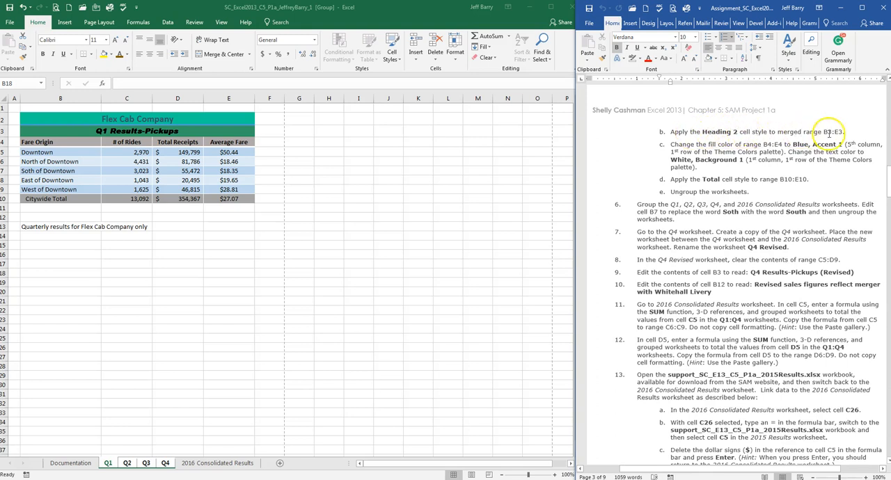
{"action": "left_click", "coordinate": [69, 130]}
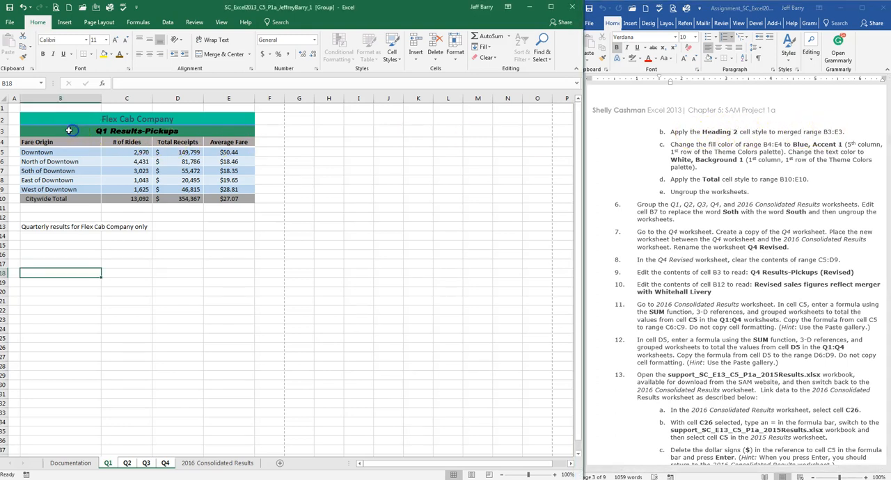
{"action": "left_click", "coordinate": [117, 133]}
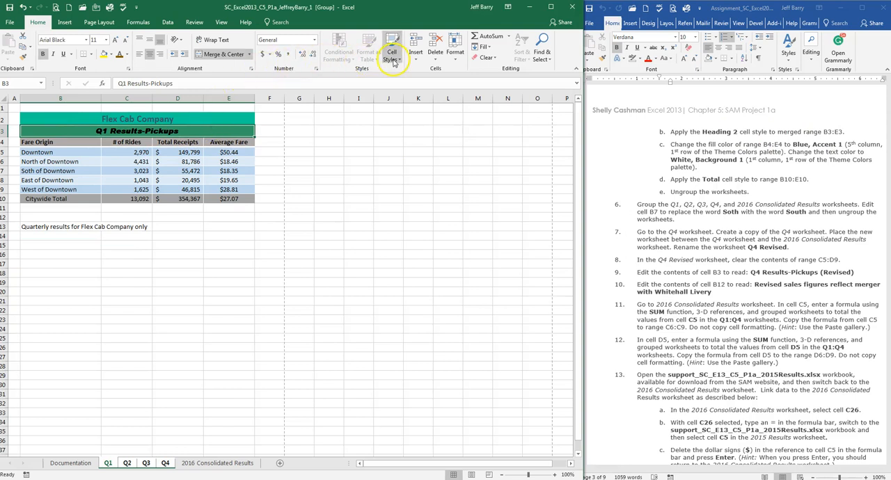
{"action": "left_click", "coordinate": [397, 61]}
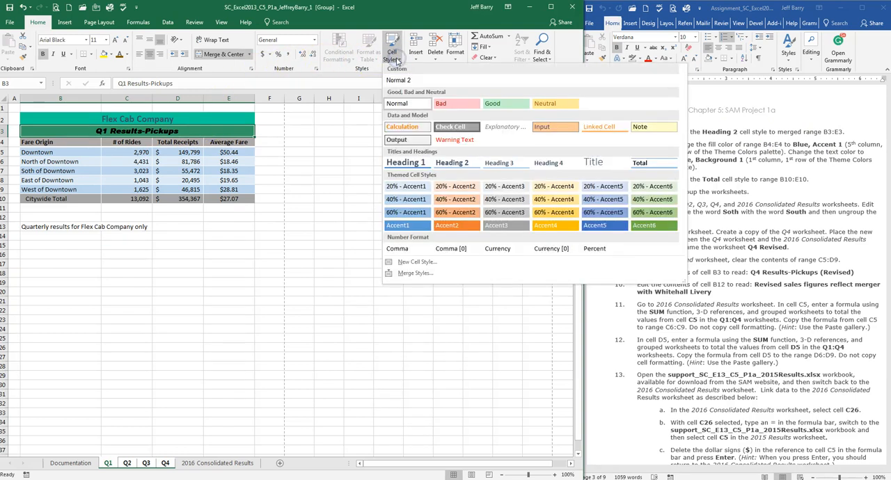
{"action": "left_click", "coordinate": [453, 163]}
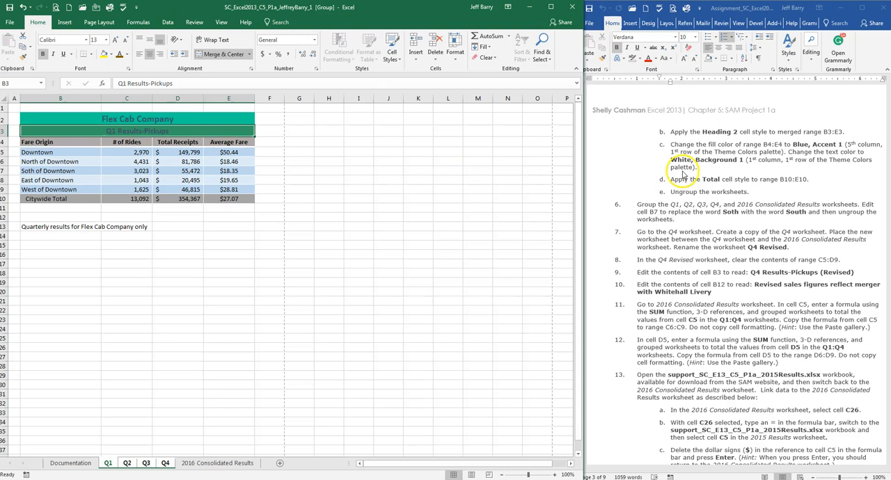
Step: Following assignment step 5c, apply the blue Accent1 cell style to range B4:E4 in the grouped worksheets
{"action": "left_click", "coordinate": [785, 140]}
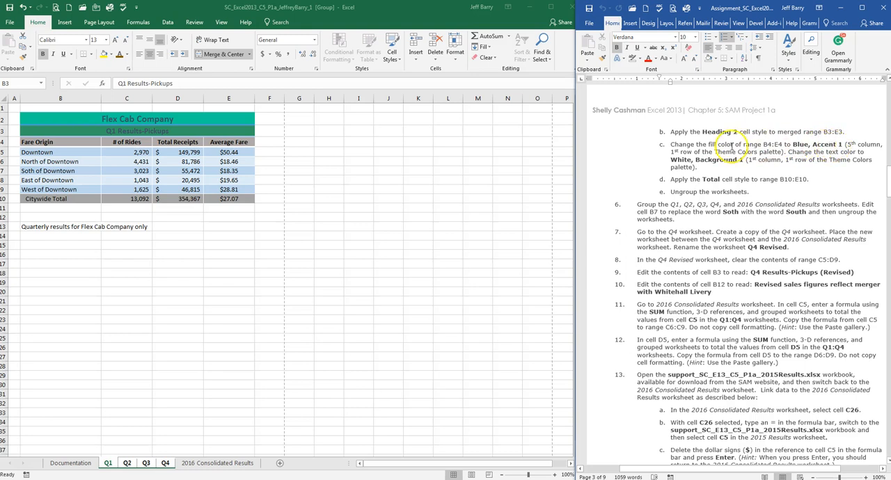
{"action": "left_click", "coordinate": [45, 143]}
{"action": "left_click_drag", "start_coordinate": [52, 142], "coordinate": [225, 143]}
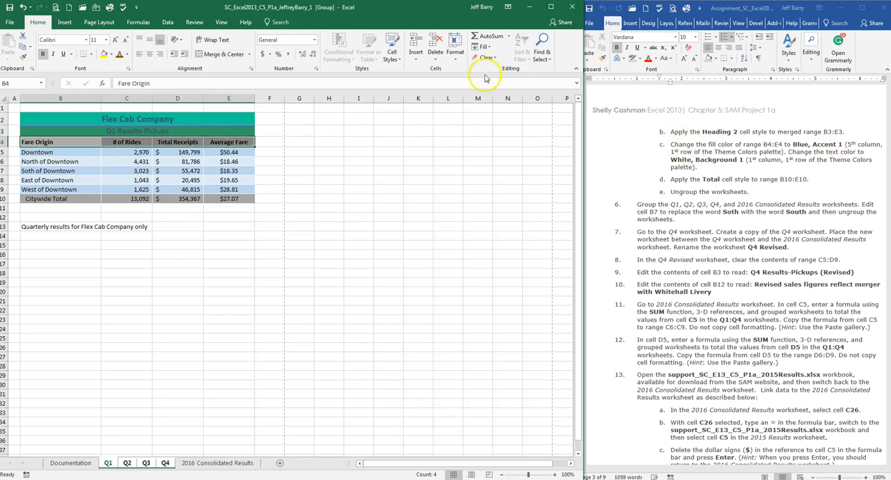
{"action": "left_click", "coordinate": [394, 54]}
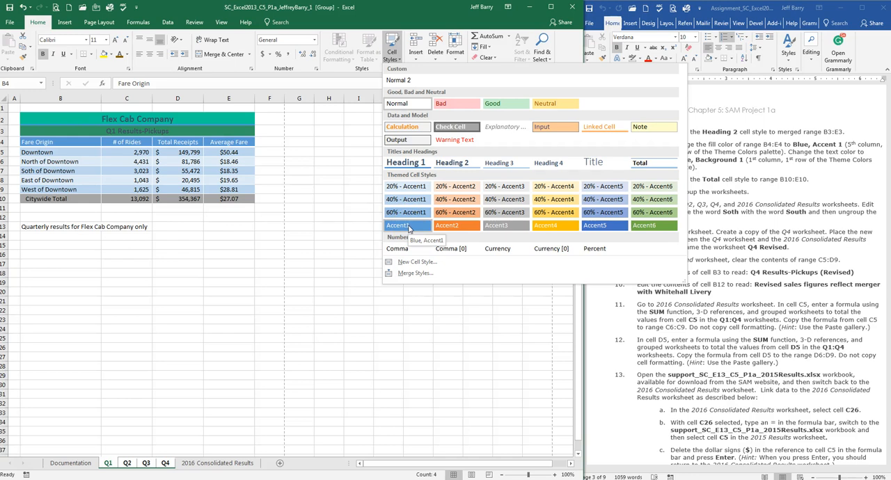
{"action": "left_click", "coordinate": [762, 151]}
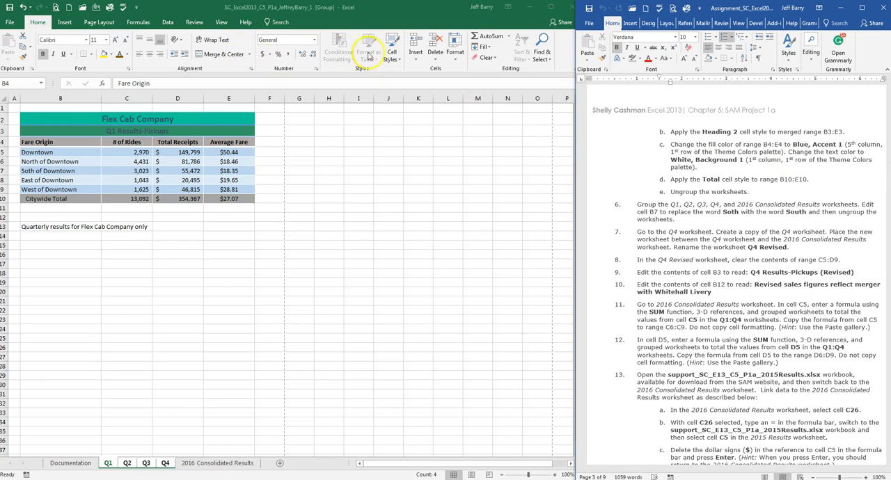
{"action": "left_click", "coordinate": [68, 143]}
{"action": "left_click", "coordinate": [394, 56]}
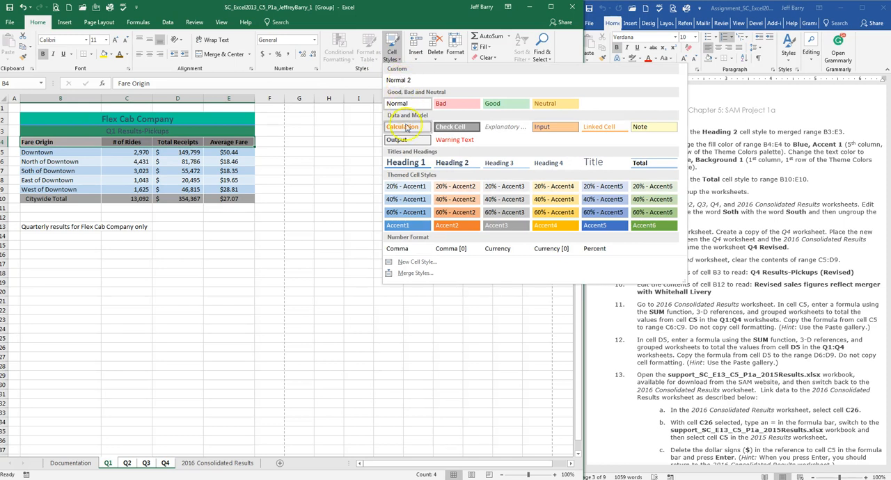
{"action": "left_click", "coordinate": [415, 230]}
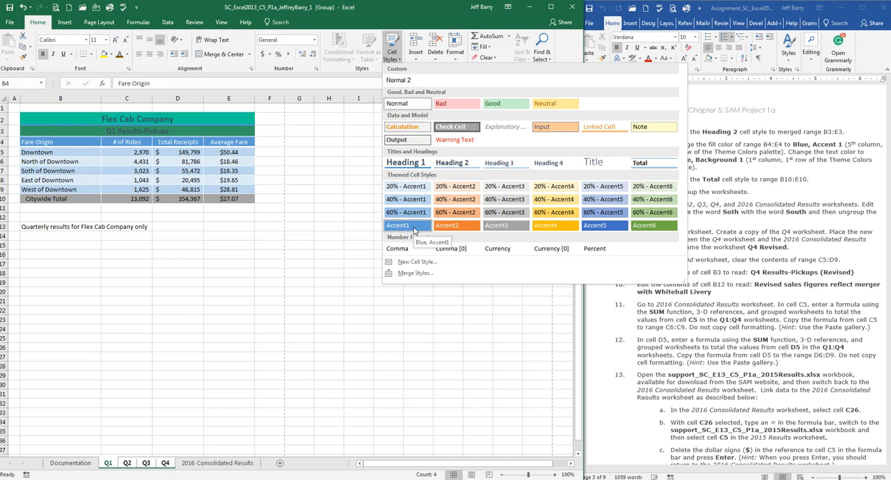
{"action": "left_click", "coordinate": [414, 229]}
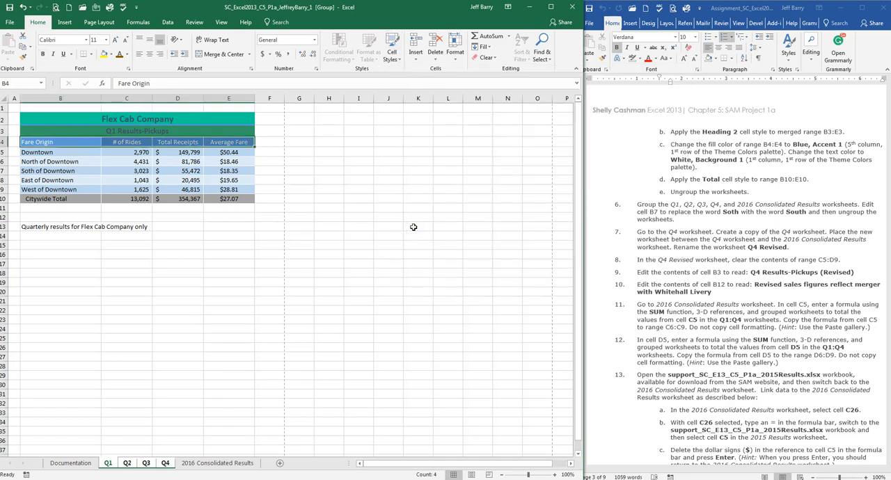
Step: Check the header row on the Q3, Q2 and Q1 worksheets and reapply the Accent1 cell style to B4:E4
{"action": "left_click", "coordinate": [146, 463]}
{"action": "left_click", "coordinate": [127, 464]}
{"action": "left_click", "coordinate": [108, 464]}
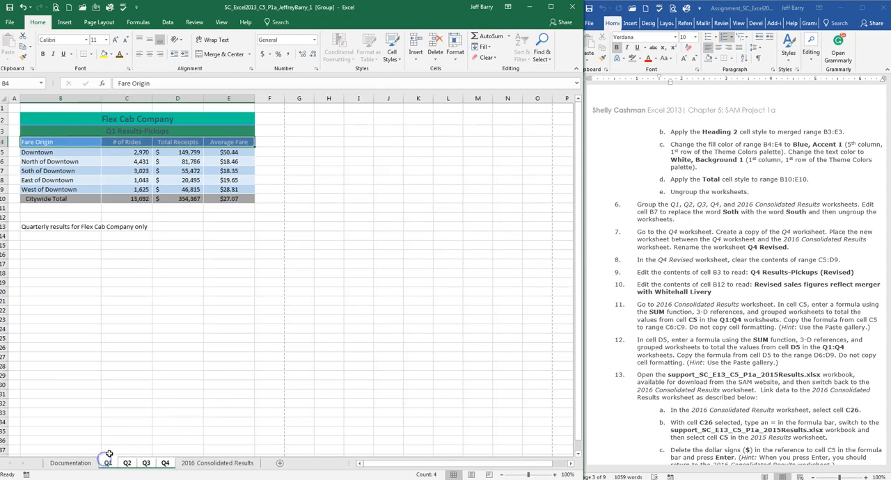
{"action": "left_click", "coordinate": [394, 59]}
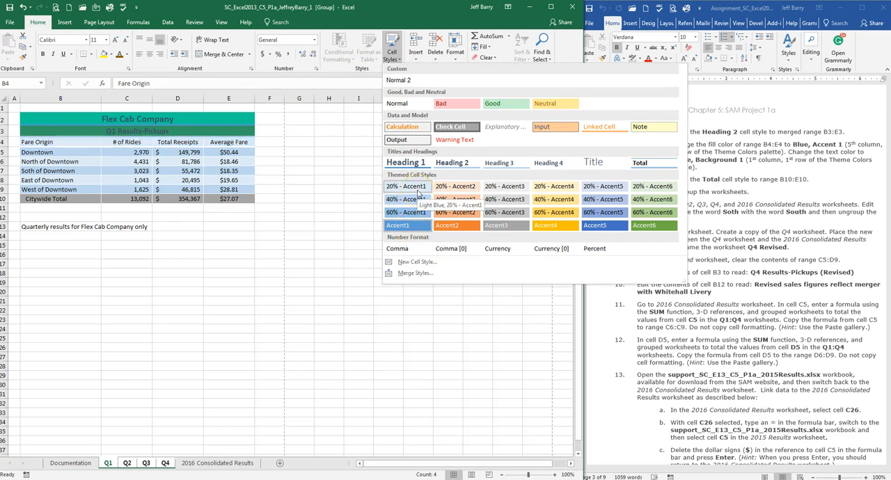
{"action": "left_click", "coordinate": [408, 227]}
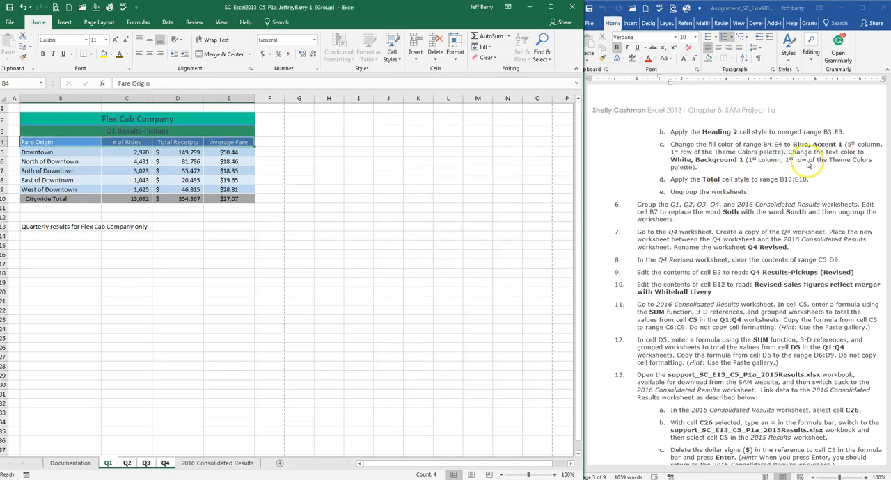
Step: Following assignment step 5d, apply the Total cell style to range B10:E10 in the grouped worksheets
{"action": "scroll", "coordinate": [714, 178], "scroll_direction": "down", "scroll_amount": 3}
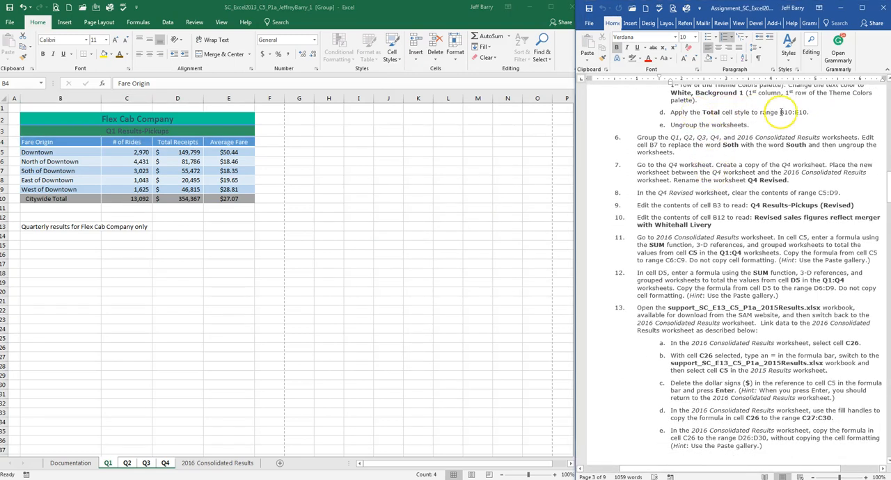
{"action": "left_click", "coordinate": [84, 195]}
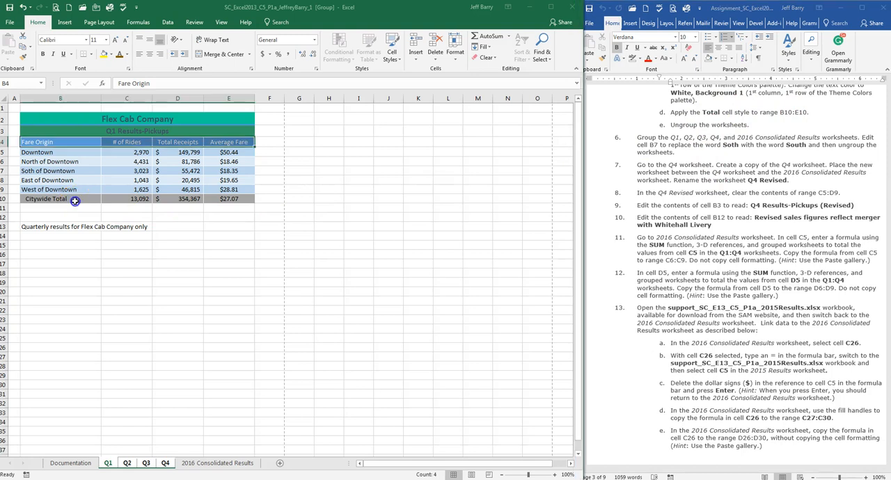
{"action": "left_click_drag", "start_coordinate": [69, 199], "coordinate": [219, 197]}
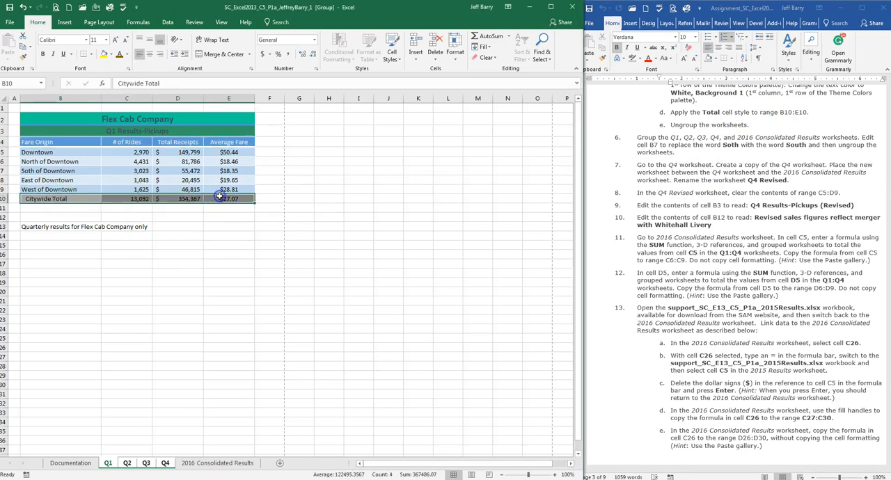
{"action": "left_click", "coordinate": [395, 55]}
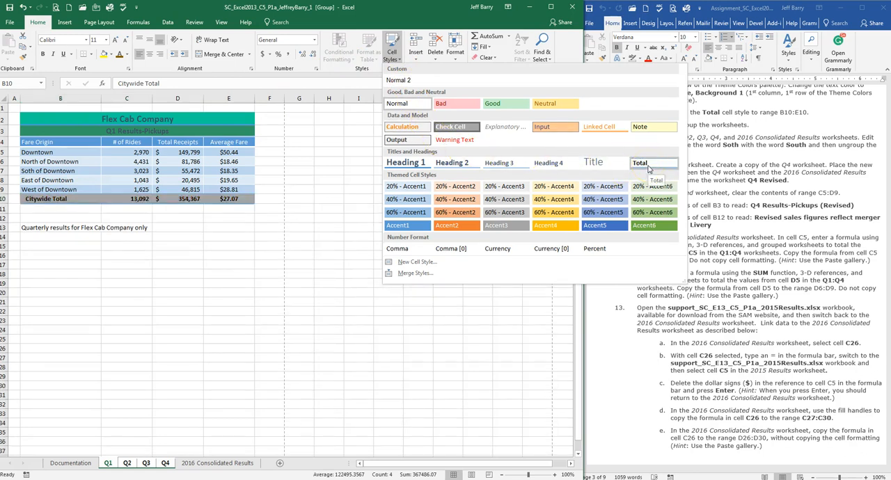
{"action": "left_click", "coordinate": [648, 170]}
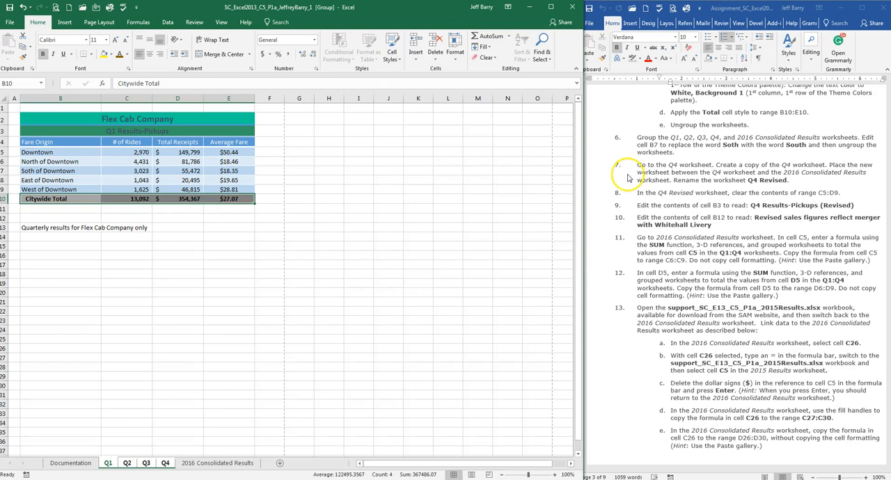
Step: Following assignment step 5e, ungroup the worksheets and check the formatting on the Q1, Q2 and Q3 worksheets
{"action": "left_click", "coordinate": [699, 127]}
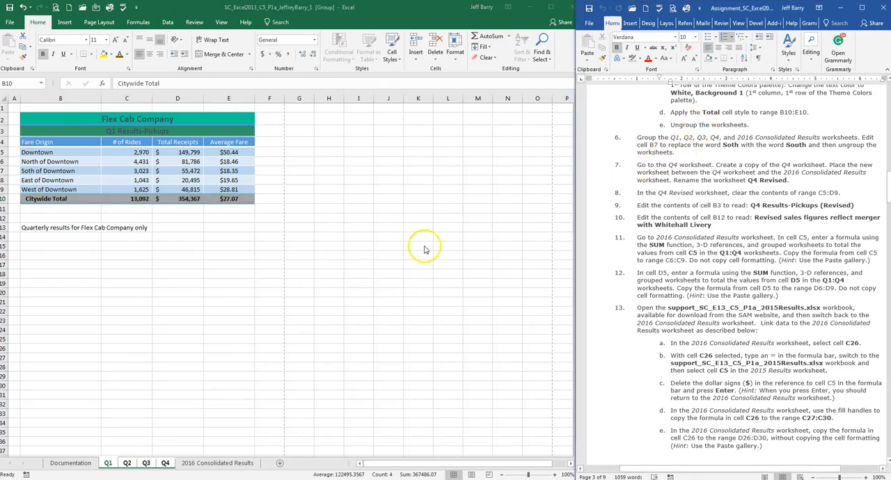
{"action": "left_click", "coordinate": [165, 463]}
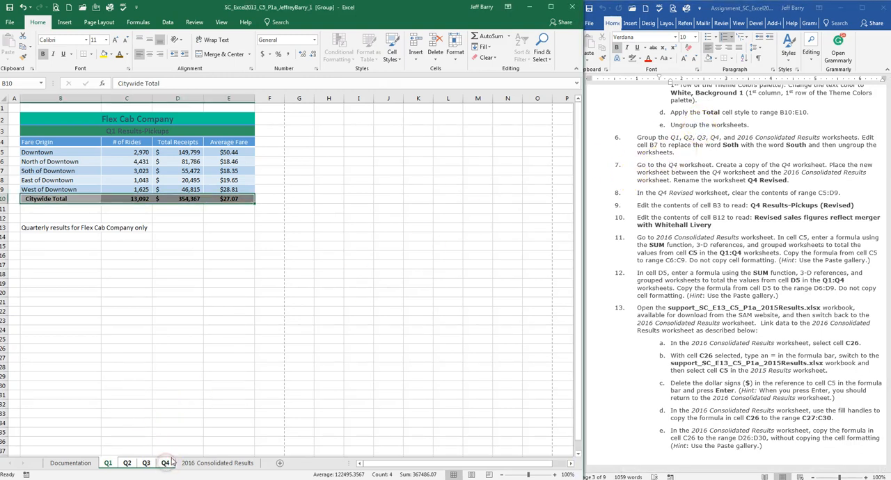
{"action": "right_click", "coordinate": [146, 462]}
{"action": "left_click", "coordinate": [164, 453]}
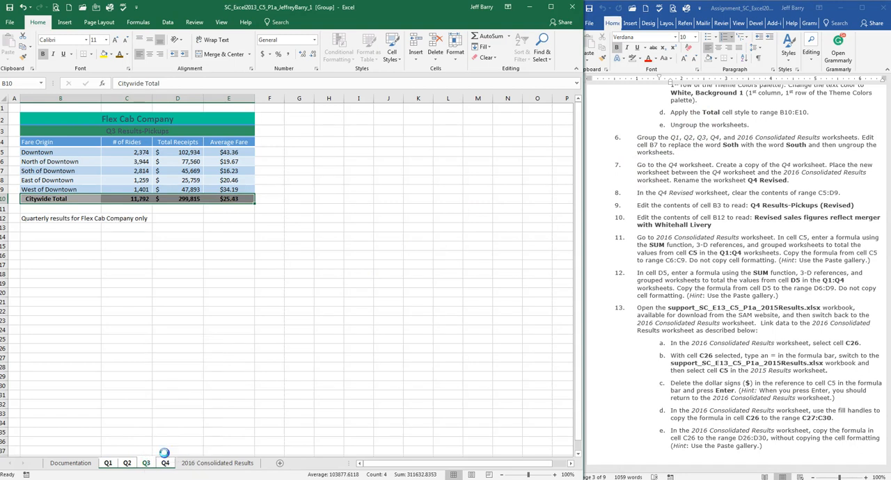
{"action": "left_click", "coordinate": [108, 463]}
{"action": "left_click", "coordinate": [127, 463]}
{"action": "left_click", "coordinate": [146, 464]}
{"action": "left_click", "coordinate": [170, 358]}
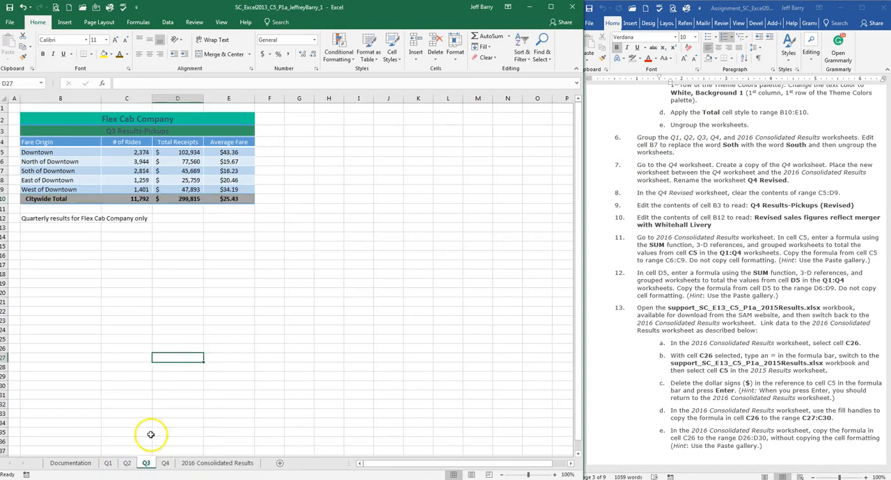
{"action": "left_click", "coordinate": [123, 464]}
{"action": "left_click", "coordinate": [108, 463]}
{"action": "left_click", "coordinate": [122, 349]}
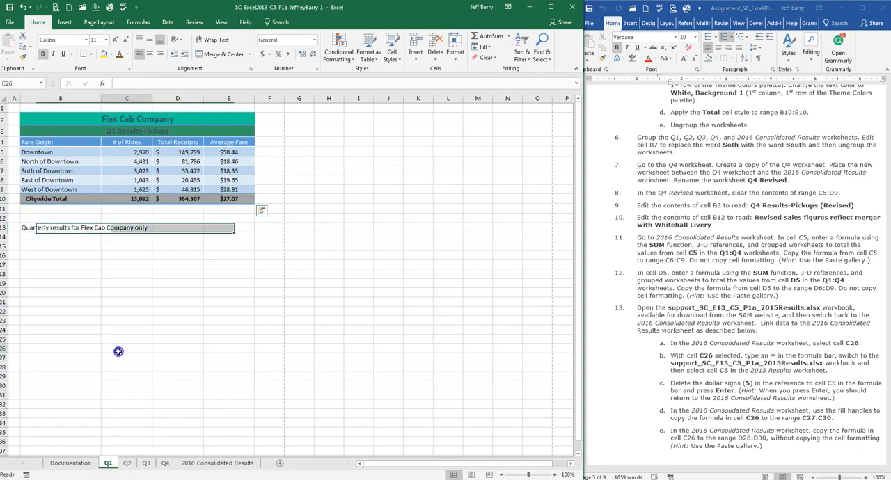
Step: Following assignment step 6, group the Q1, Q2, Q3, Q4 and 2016 Consolidated Results worksheets, starting from Q1
{"action": "left_click", "coordinate": [785, 174]}
{"action": "scroll", "coordinate": [738, 139], "scroll_direction": "down", "scroll_amount": 2}
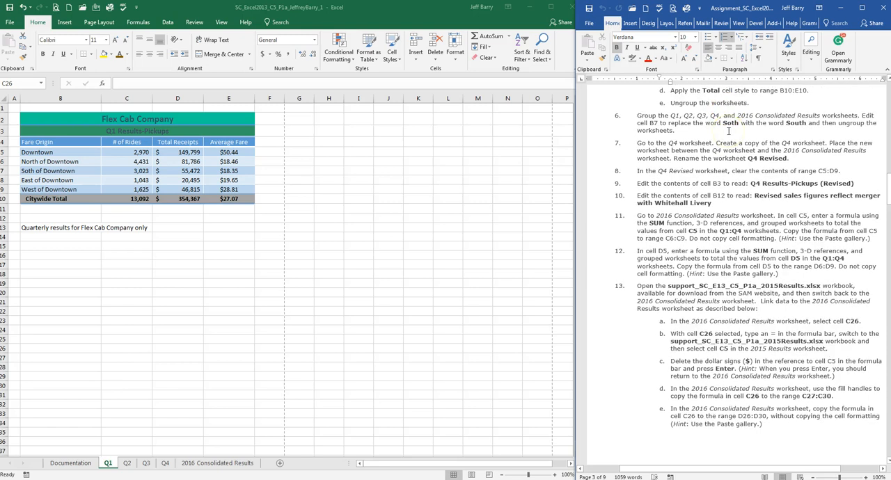
{"action": "scroll", "coordinate": [728, 130], "scroll_direction": "up", "scroll_amount": 1}
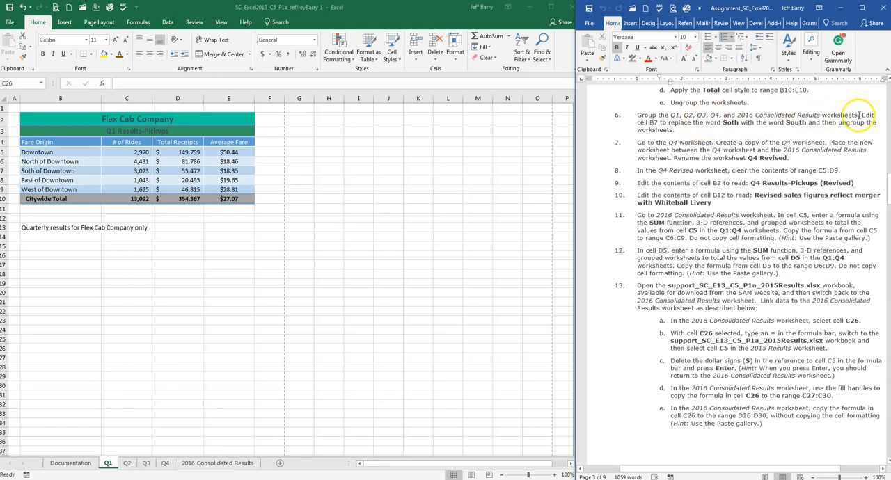
{"action": "left_click", "coordinate": [109, 463]}
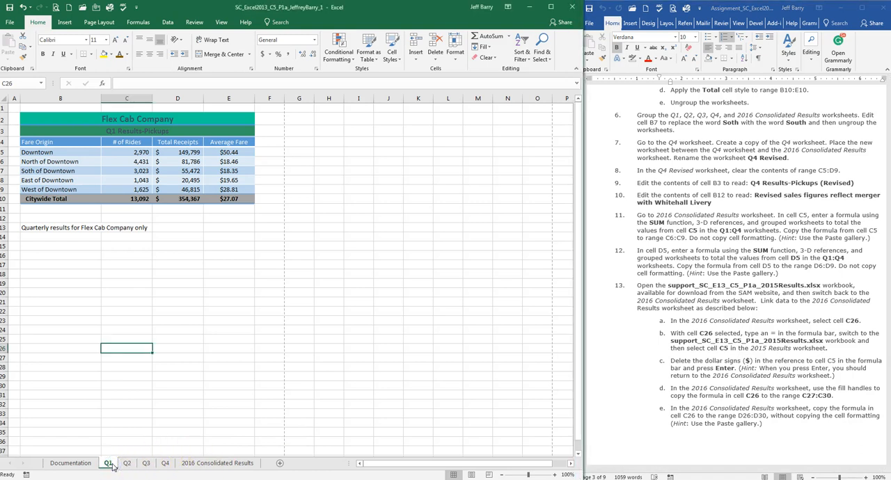
{"action": "left_click", "coordinate": [209, 465], "text": "shift"}
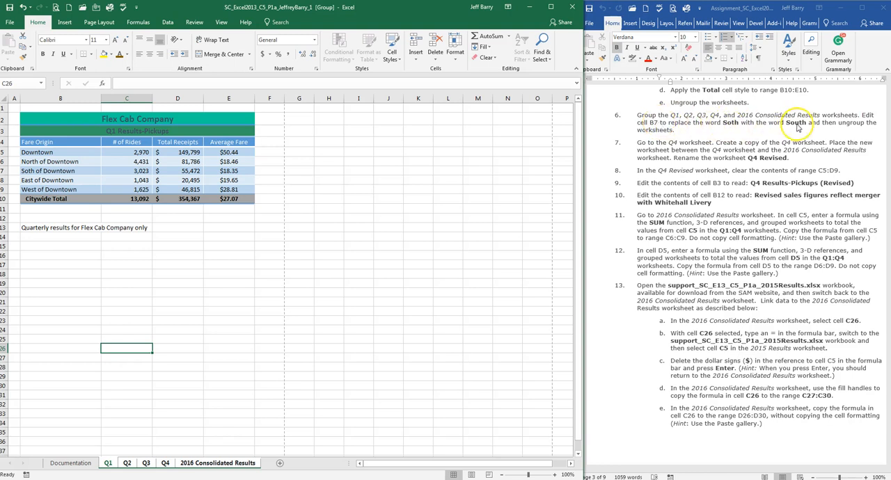
{"action": "left_click", "coordinate": [41, 174]}
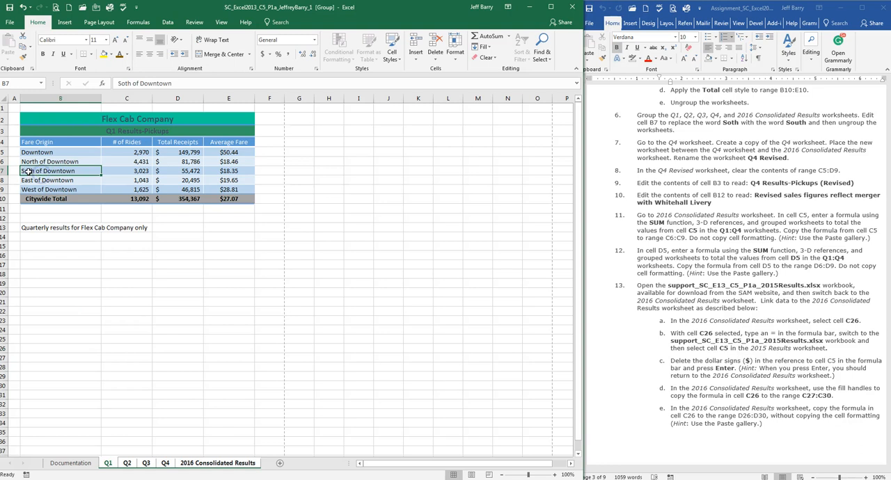
{"action": "double_click", "coordinate": [30, 173]}
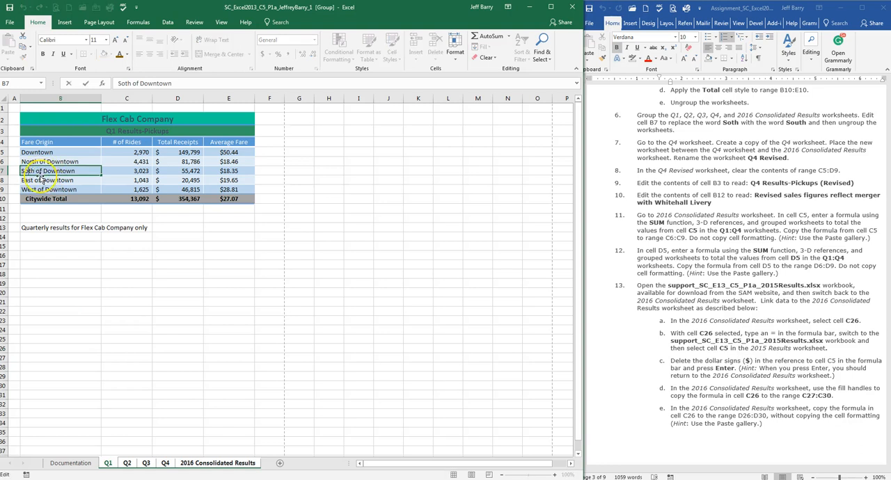
{"action": "left_click", "coordinate": [41, 179]}
{"action": "left_click", "coordinate": [37, 170]}
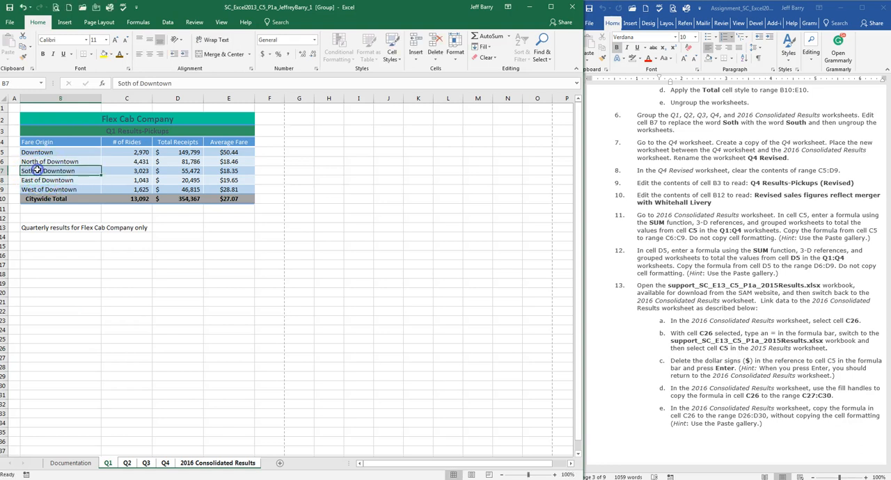
{"action": "left_click", "coordinate": [173, 83]}
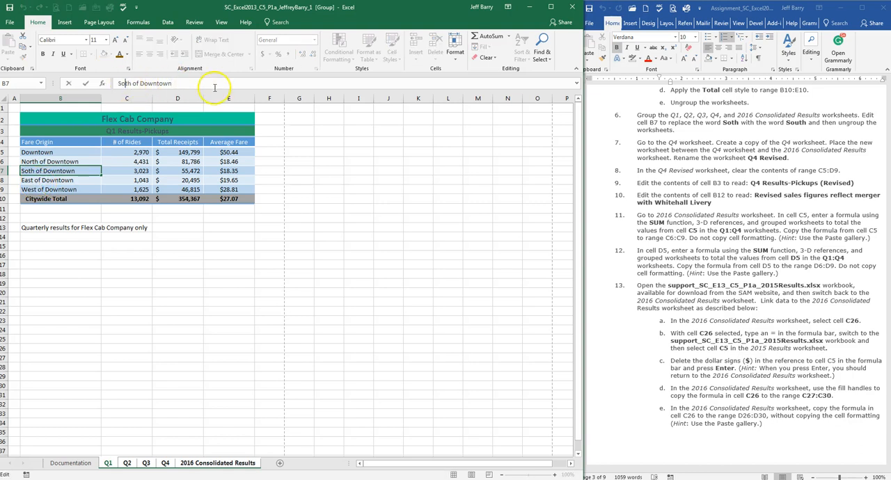
{"action": "key", "text": "Return"}
{"action": "key", "text": "Return"}
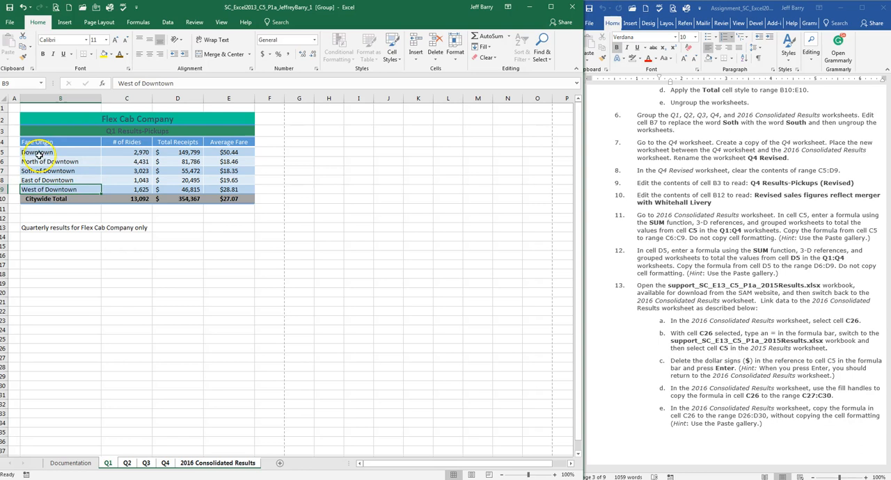
Step: Correct cell B7 in the grouped worksheets to South of Downtown and check it on the Q4, 2016 Consolidated Results and Q1 worksheets
{"action": "left_click", "coordinate": [144, 83]}
{"action": "left_click", "coordinate": [61, 170]}
{"action": "left_click", "coordinate": [124, 82]}
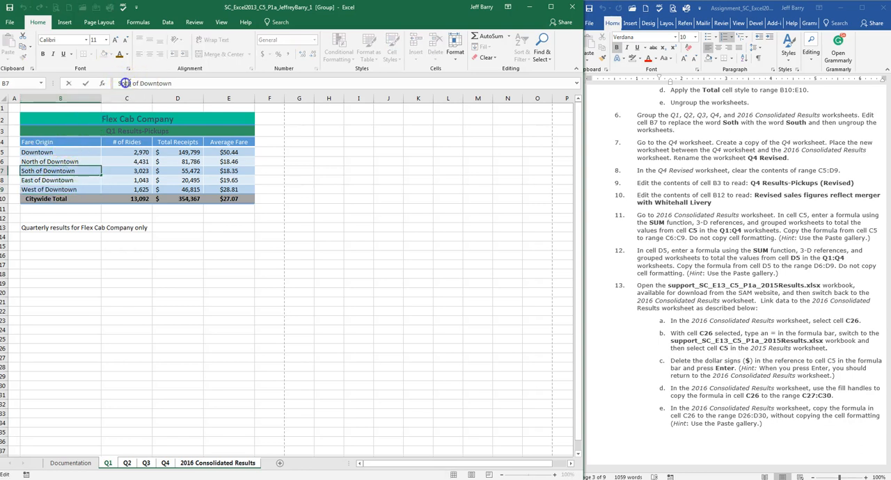
{"action": "type", "text": "u"}
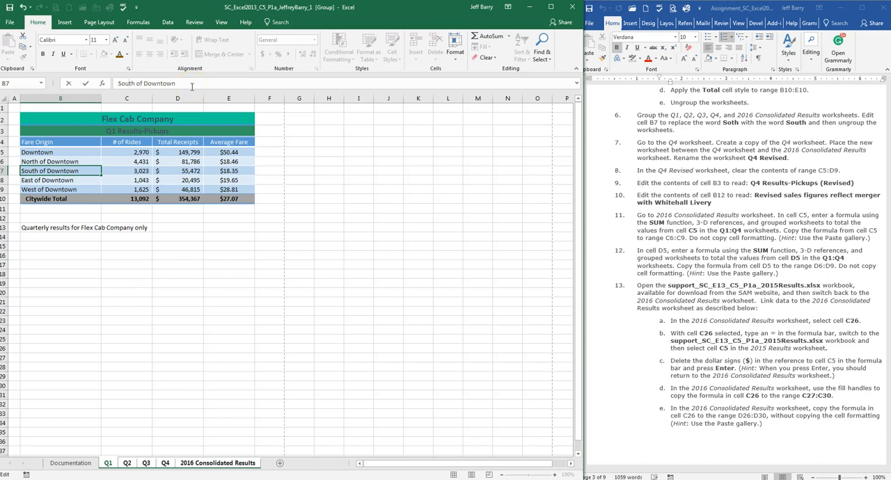
{"action": "key", "text": "Return"}
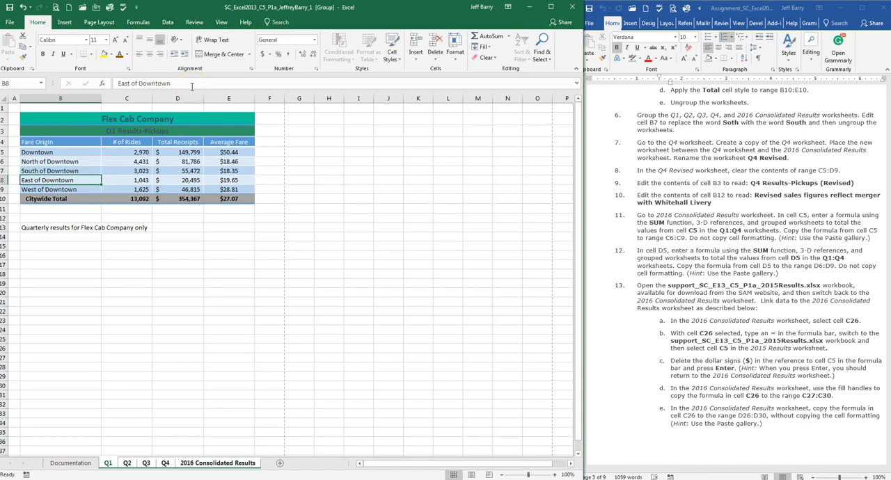
{"action": "left_click", "coordinate": [164, 463]}
{"action": "left_click", "coordinate": [194, 462]}
{"action": "left_click", "coordinate": [165, 463]}
{"action": "left_click", "coordinate": [107, 463]}
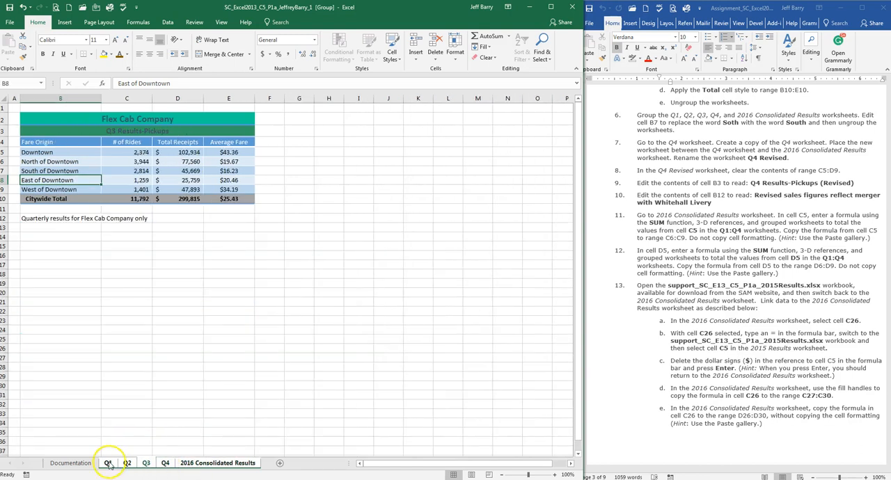
Step: Finish assignment step 6 by ungrouping the worksheets, leaving the Q4 worksheet active
{"action": "left_click", "coordinate": [787, 143]}
{"action": "scroll", "coordinate": [790, 139], "scroll_direction": "down", "scroll_amount": 1}
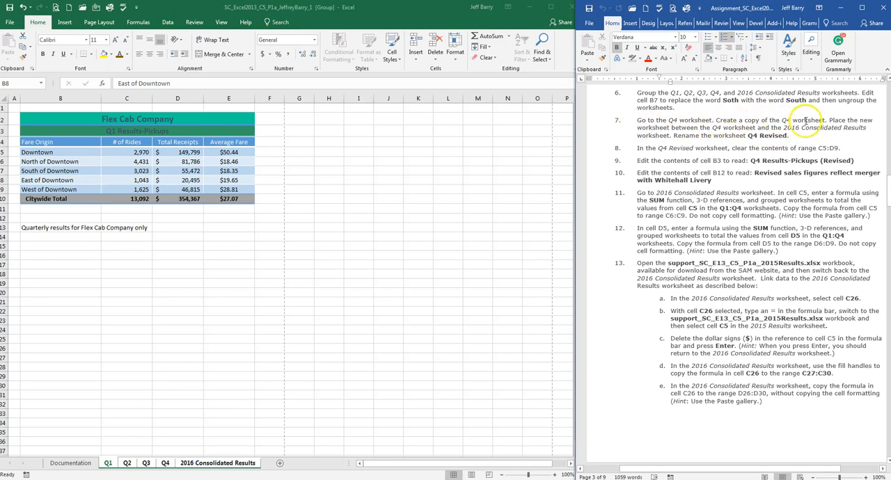
{"action": "left_click", "coordinate": [168, 464]}
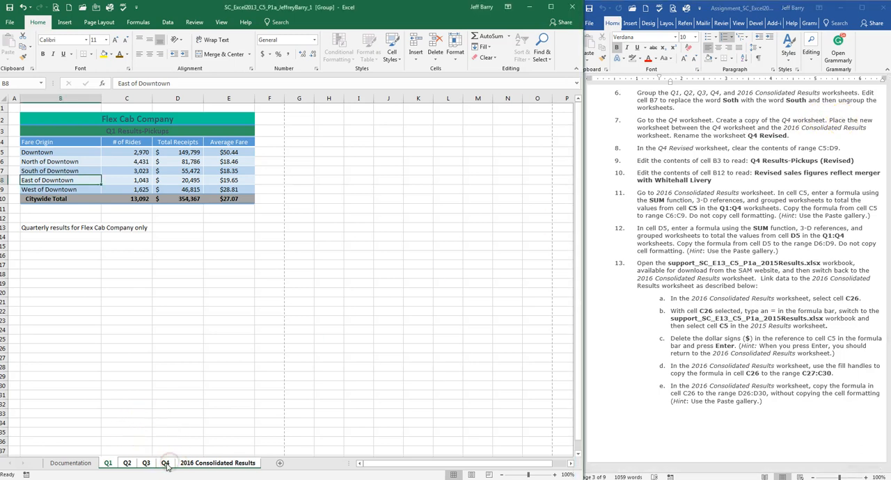
{"action": "right_click", "coordinate": [167, 465]}
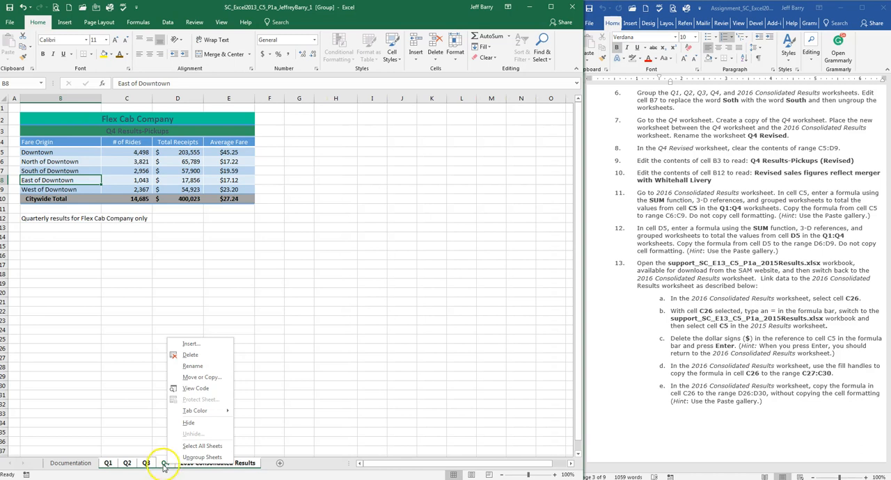
{"action": "left_click", "coordinate": [201, 457]}
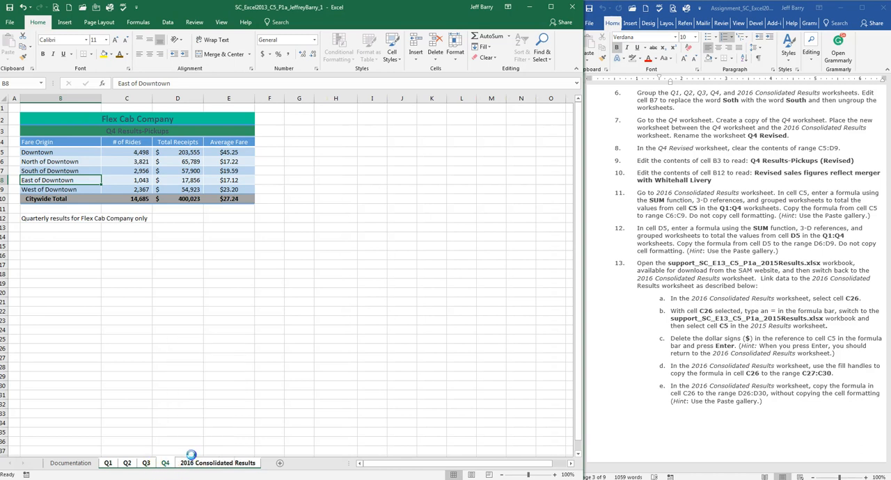
{"action": "left_click", "coordinate": [104, 398]}
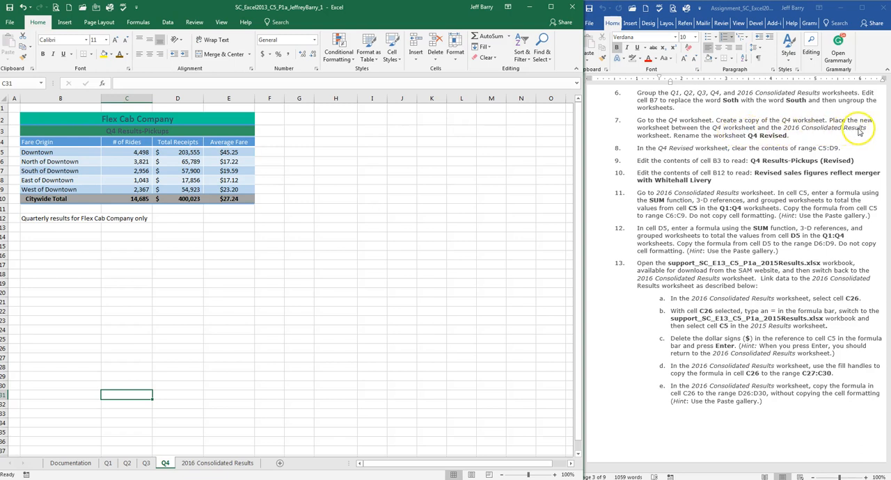
Step: Following assignment step 7, create a copy of the Q4 worksheet placed before the 2016 Consolidated Results worksheet
{"action": "left_click", "coordinate": [741, 136]}
{"action": "left_click_drag", "start_coordinate": [748, 136], "coordinate": [788, 136]}
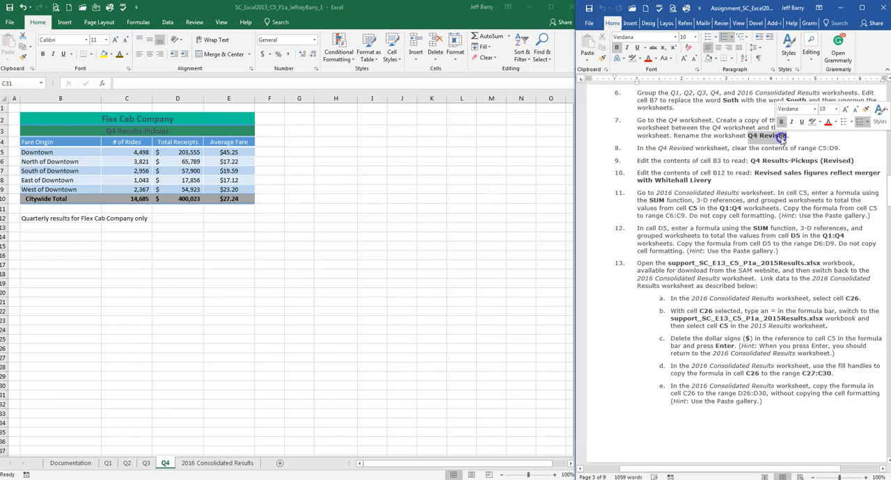
{"action": "left_click", "coordinate": [130, 390]}
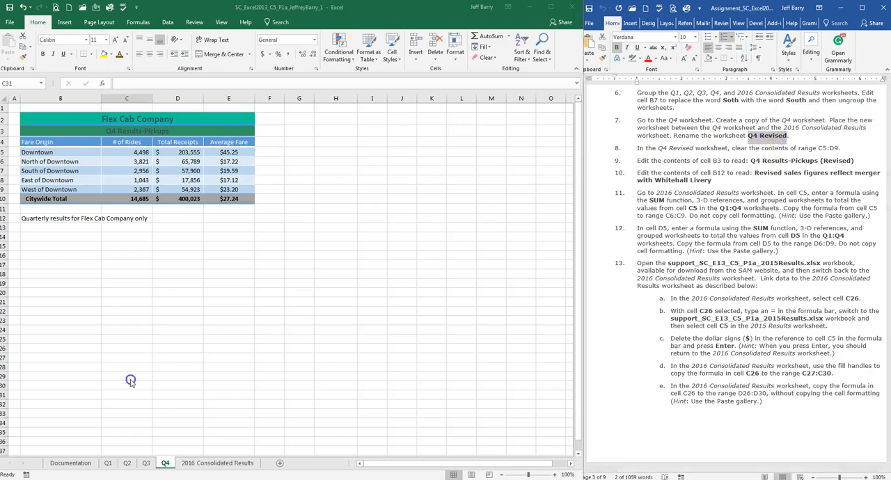
{"action": "left_click", "coordinate": [163, 424]}
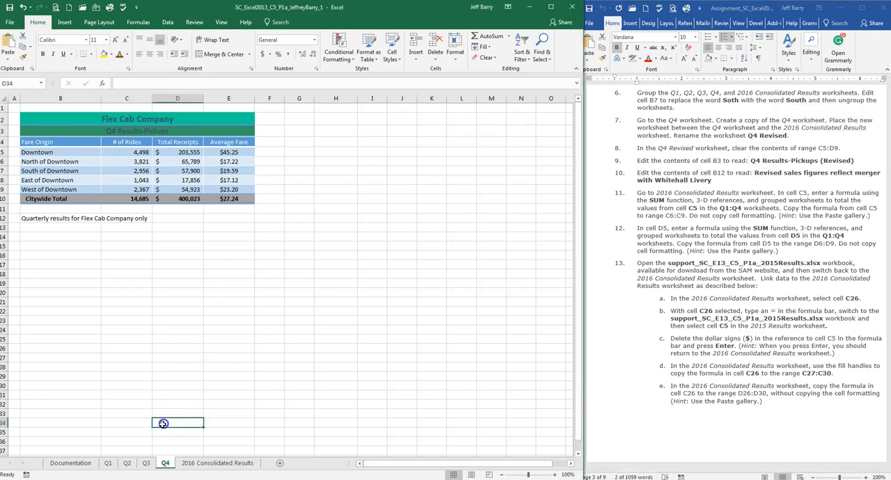
{"action": "right_click", "coordinate": [165, 464]}
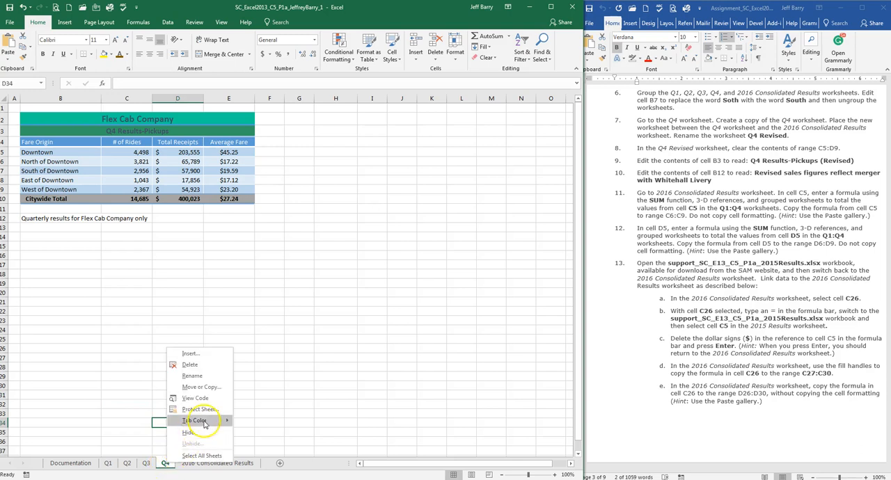
{"action": "left_click", "coordinate": [216, 391]}
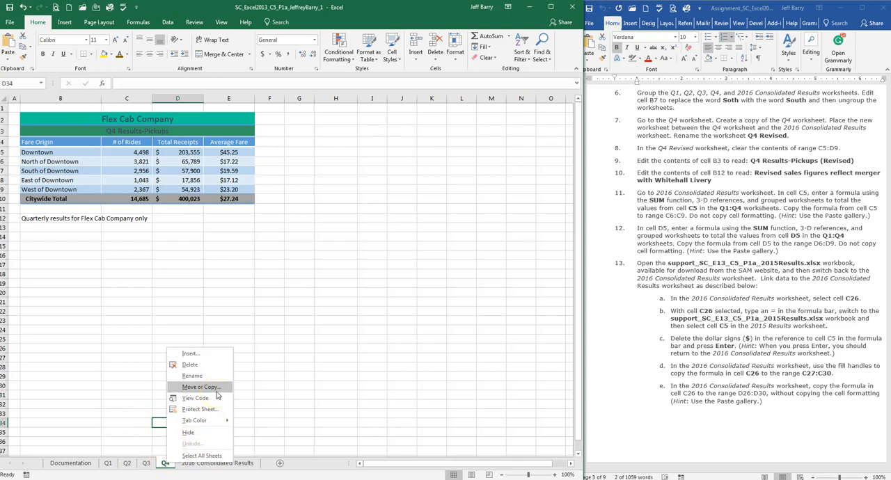
{"action": "left_click", "coordinate": [216, 391]}
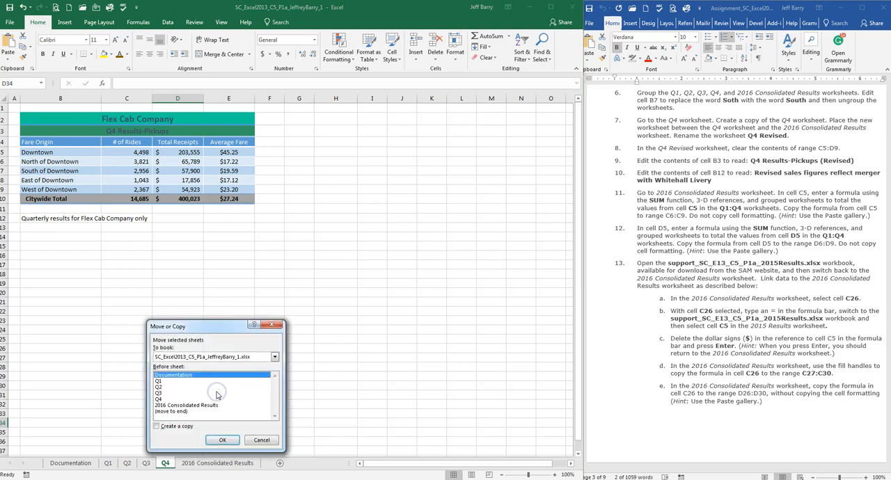
{"action": "left_click_drag", "start_coordinate": [229, 326], "coordinate": [281, 249]}
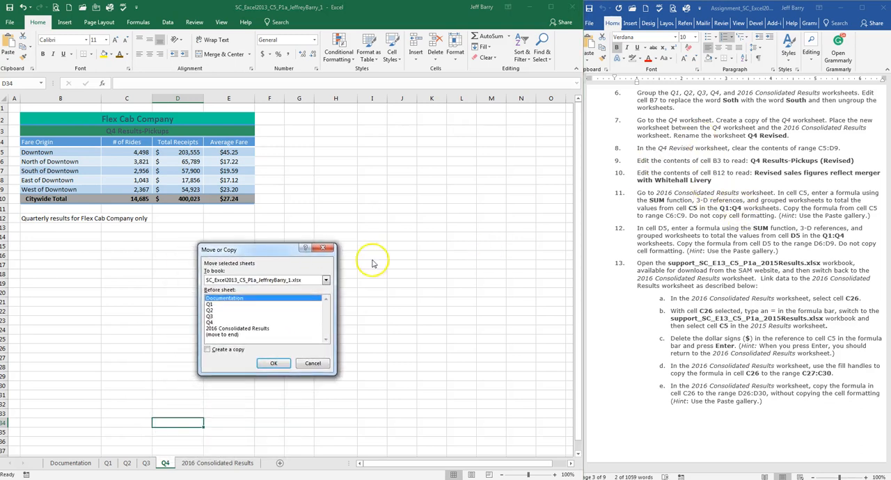
{"action": "left_click", "coordinate": [223, 352]}
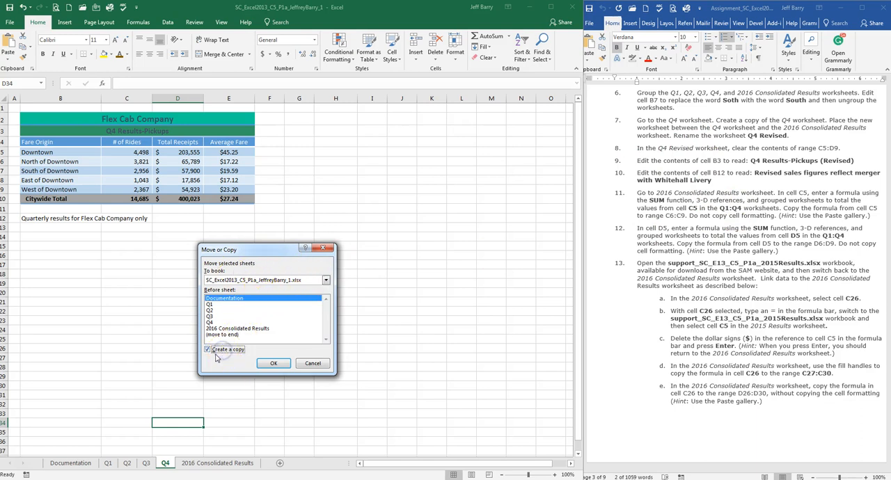
{"action": "left_click", "coordinate": [262, 283]}
{"action": "left_click", "coordinate": [230, 329]}
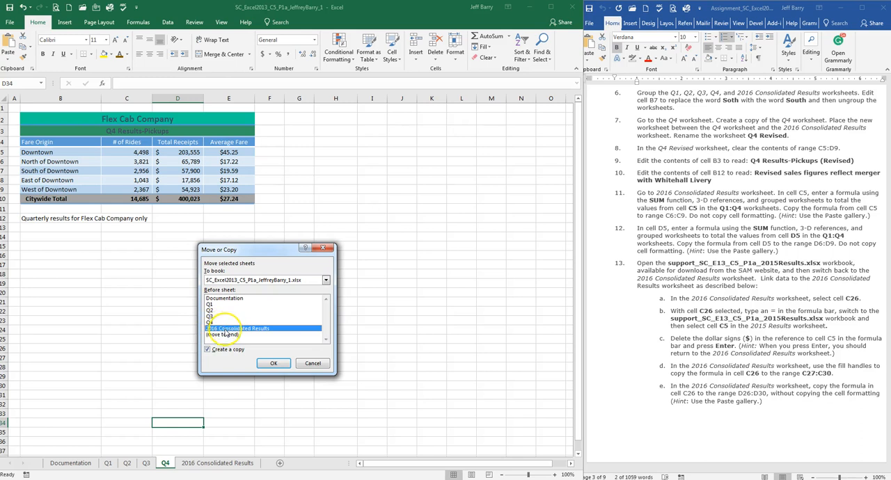
{"action": "left_click", "coordinate": [273, 363]}
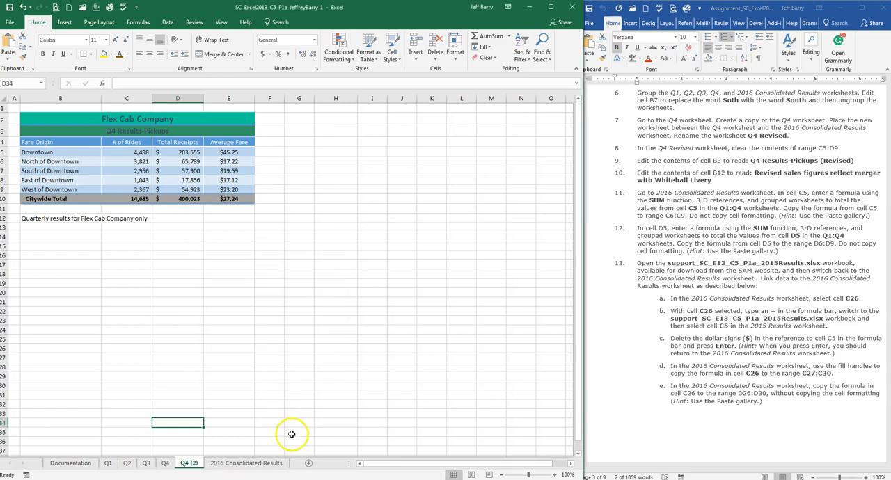
Step: Compare the original Q4 worksheet with its copy and rename the copy Q4 Revised
{"action": "left_click", "coordinate": [166, 463]}
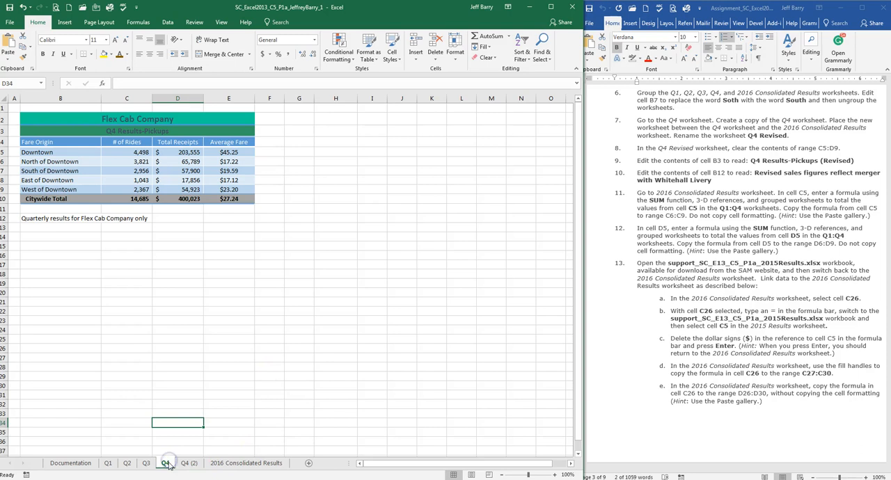
{"action": "left_click", "coordinate": [187, 463]}
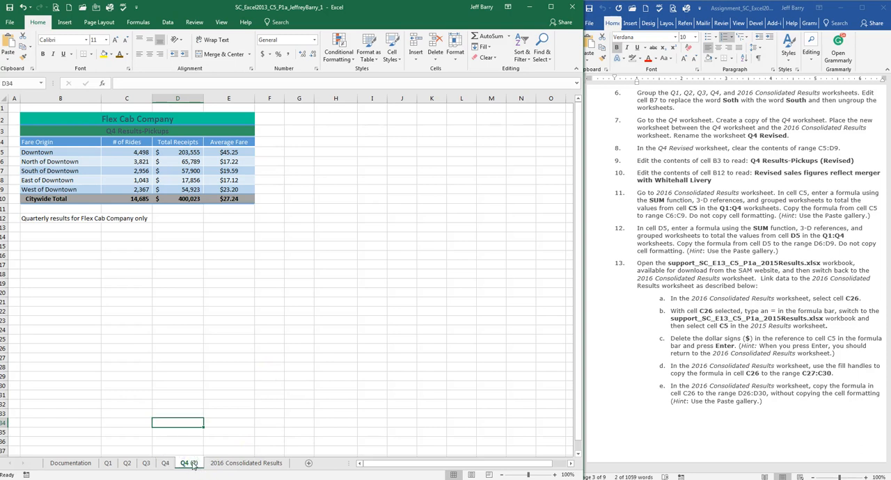
{"action": "double_click", "coordinate": [193, 463]}
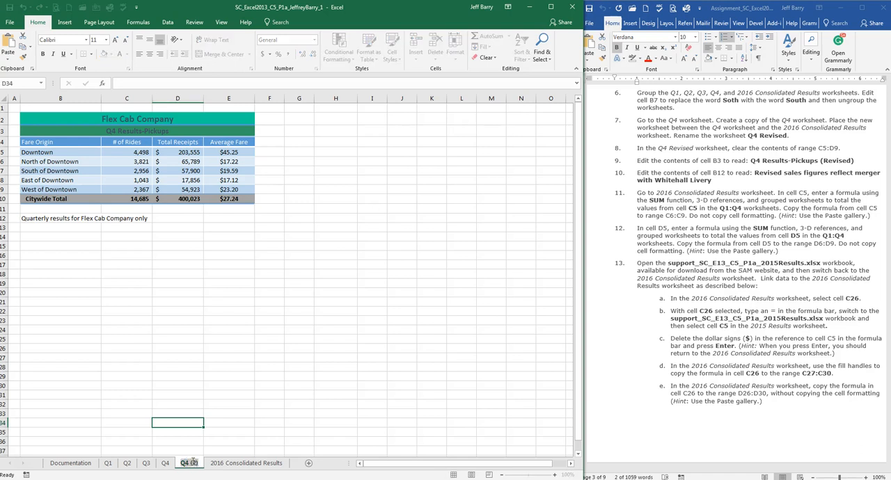
{"action": "left_click", "coordinate": [206, 443]}
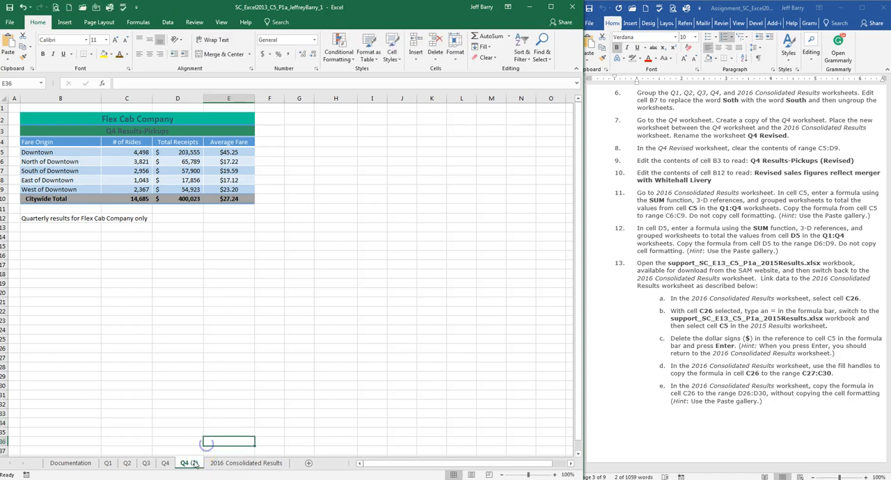
{"action": "right_click", "coordinate": [193, 466]}
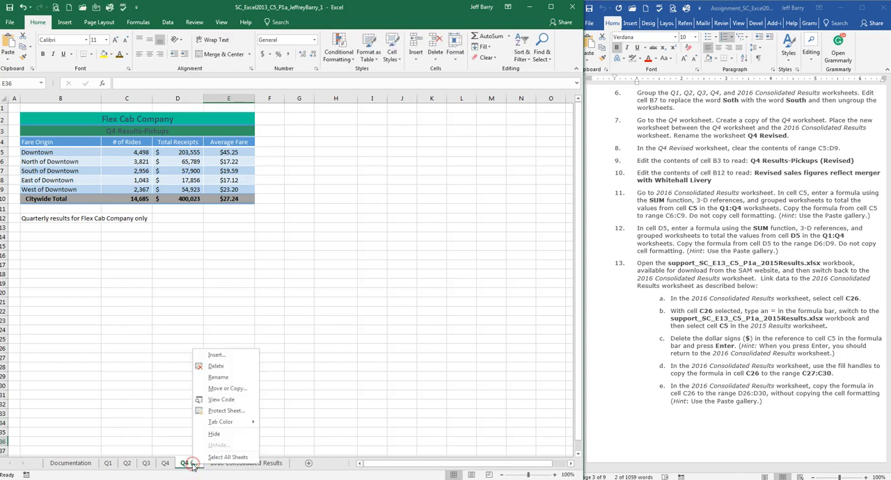
{"action": "left_click", "coordinate": [221, 379]}
{"action": "type", "text": "Q4 Revised"}
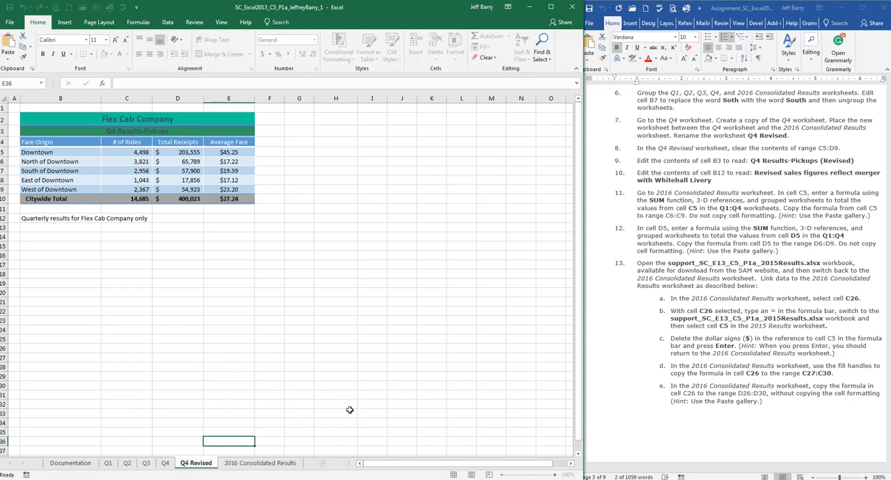
Step: Following assignment step 8, clear only the contents of range C5:D9 on the Q4 Revised worksheet
{"action": "left_click", "coordinate": [698, 147]}
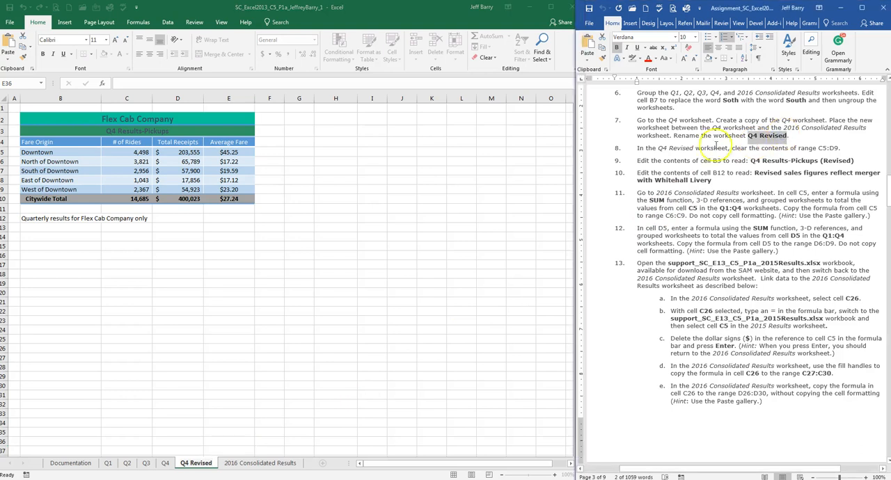
{"action": "scroll", "coordinate": [698, 147], "scroll_direction": "down", "scroll_amount": 2}
{"action": "left_click", "coordinate": [687, 103]}
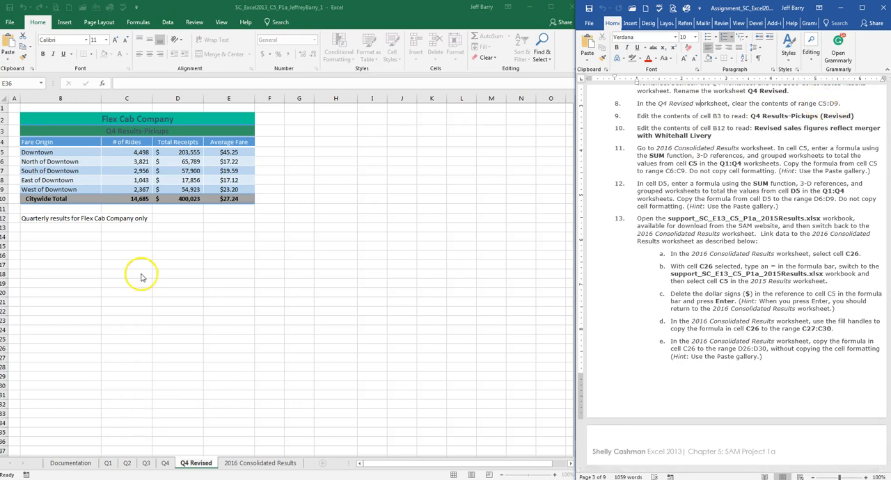
{"action": "left_click", "coordinate": [148, 156]}
{"action": "left_click_drag", "start_coordinate": [143, 151], "coordinate": [201, 188]}
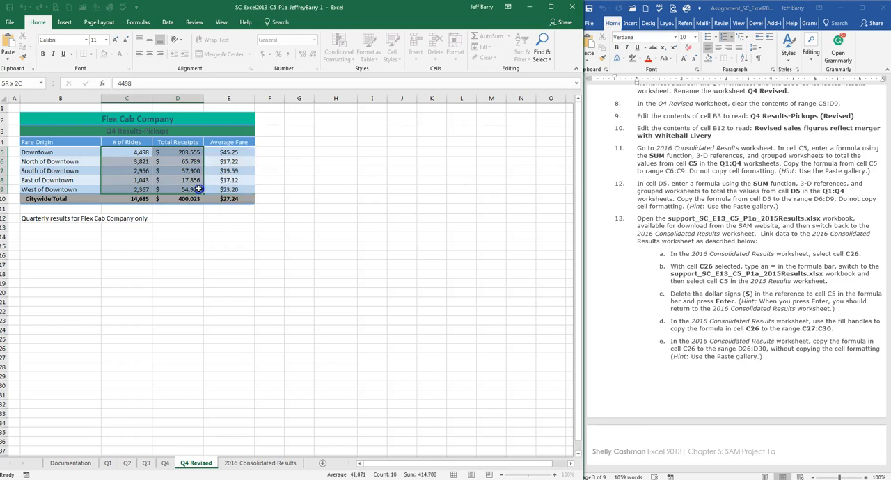
{"action": "left_click_drag", "start_coordinate": [198, 189], "coordinate": [198, 189]}
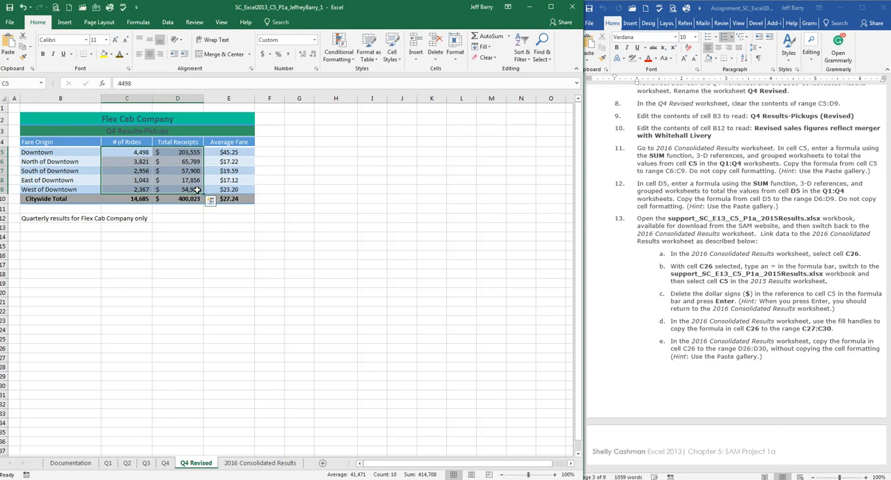
{"action": "left_click", "coordinate": [495, 59]}
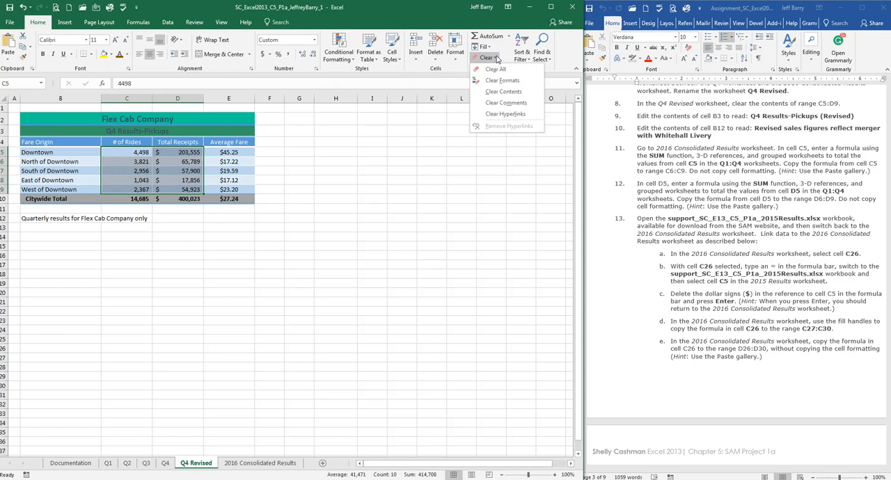
{"action": "left_click", "coordinate": [504, 91]}
{"action": "left_click", "coordinate": [487, 57]}
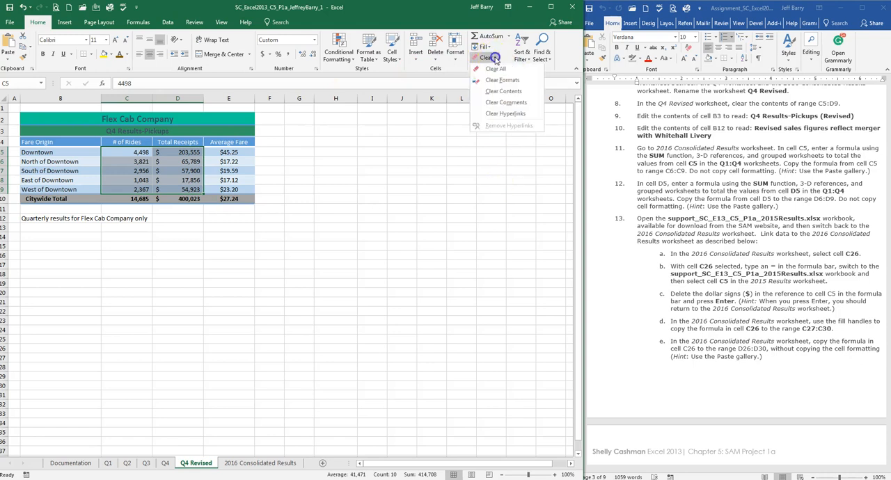
{"action": "left_click", "coordinate": [508, 95]}
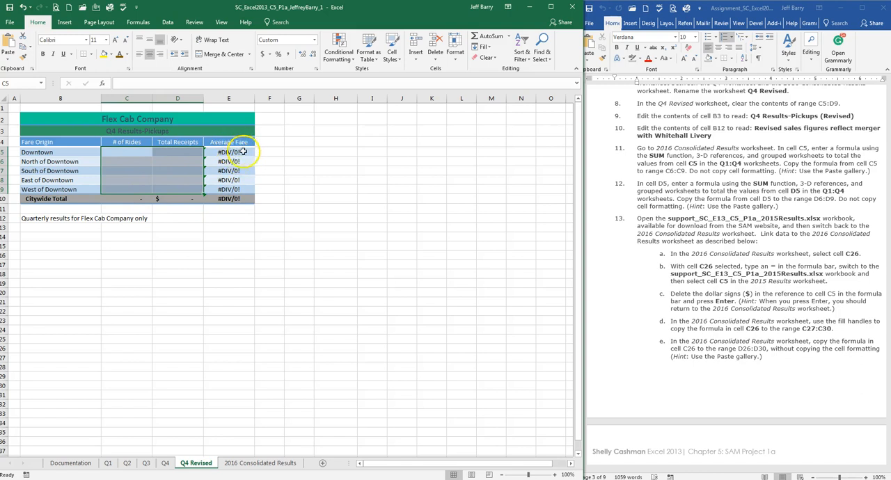
{"action": "left_click", "coordinate": [322, 181]}
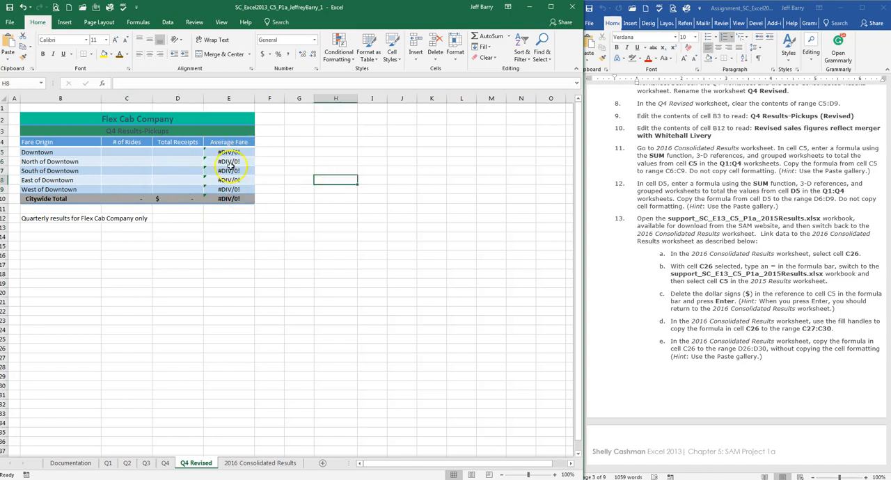
Step: Replace the contents of cell B3 on Q4 Revised with the assignment text "Revised sales figures reflect merger with Whitehall Livery"
{"action": "left_click", "coordinate": [727, 116]}
{"action": "left_click", "coordinate": [714, 116]}
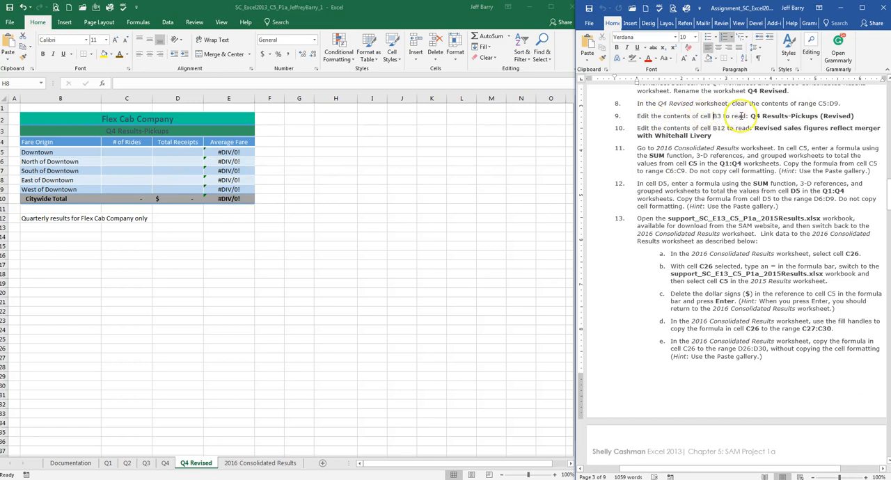
{"action": "left_click", "coordinate": [40, 225]}
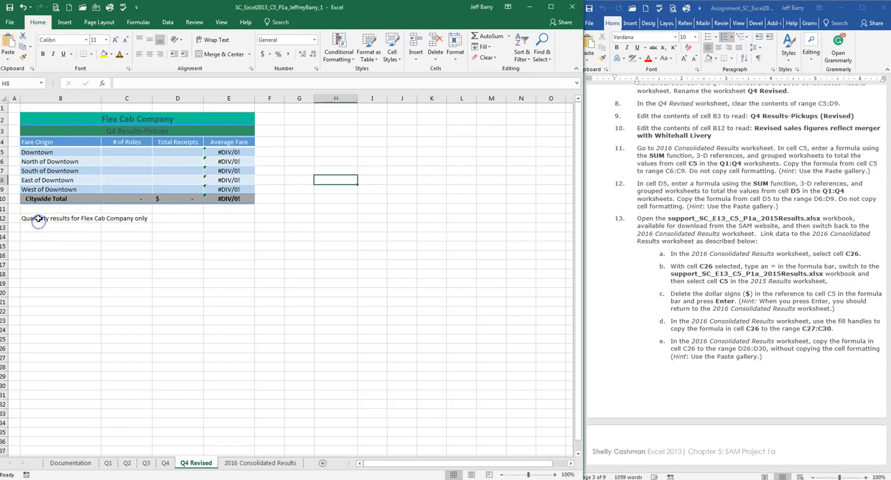
{"action": "left_click", "coordinate": [64, 121]}
{"action": "left_click", "coordinate": [62, 131]}
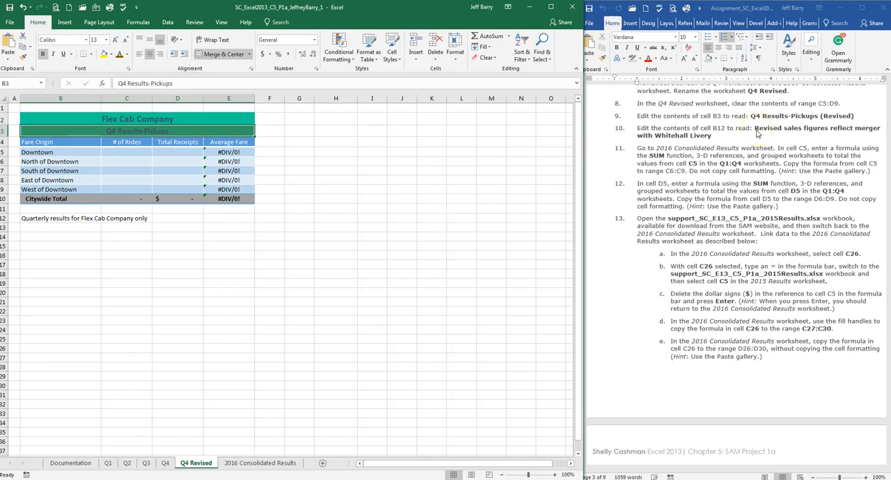
{"action": "left_click", "coordinate": [756, 128]}
{"action": "left_click_drag", "start_coordinate": [756, 131], "coordinate": [713, 135]}
{"action": "key", "text": "ctrl+c"}
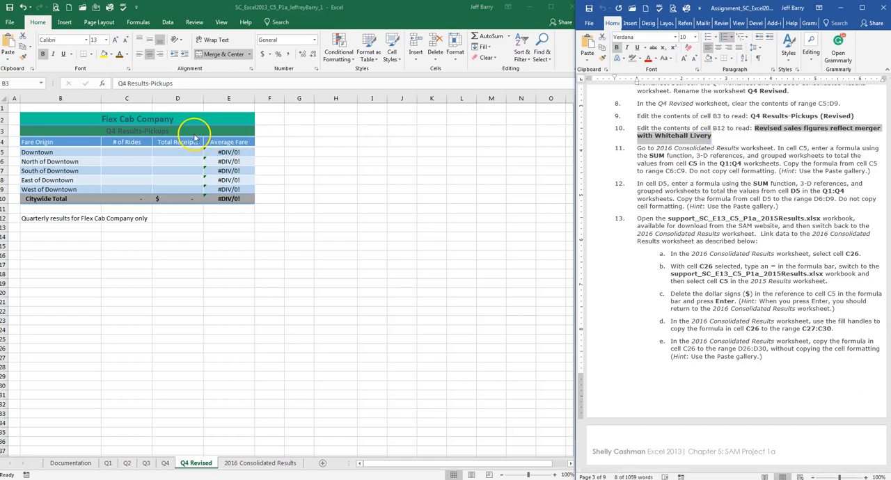
{"action": "left_click", "coordinate": [186, 83]}
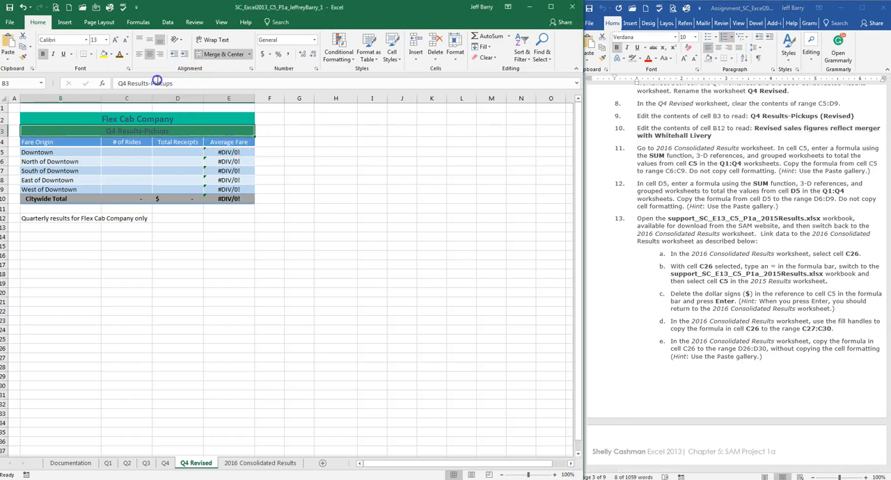
{"action": "left_click_drag", "start_coordinate": [177, 84], "coordinate": [103, 85]}
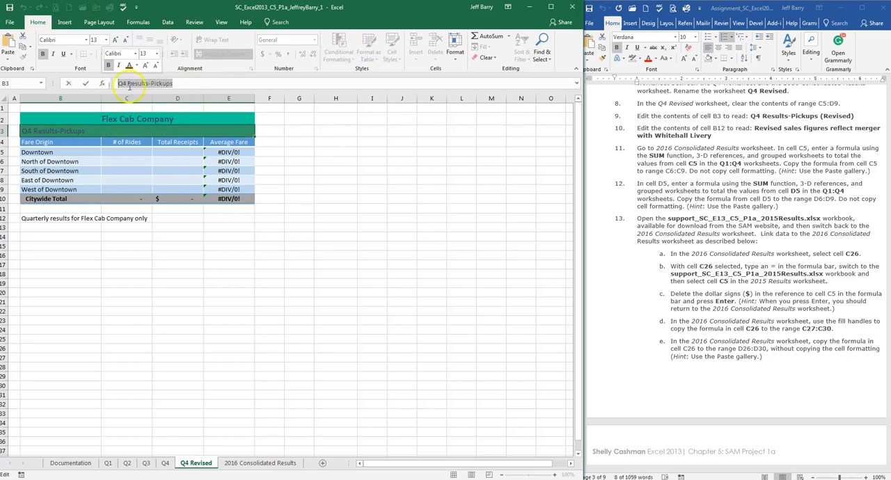
{"action": "key", "text": "ctrl+v"}
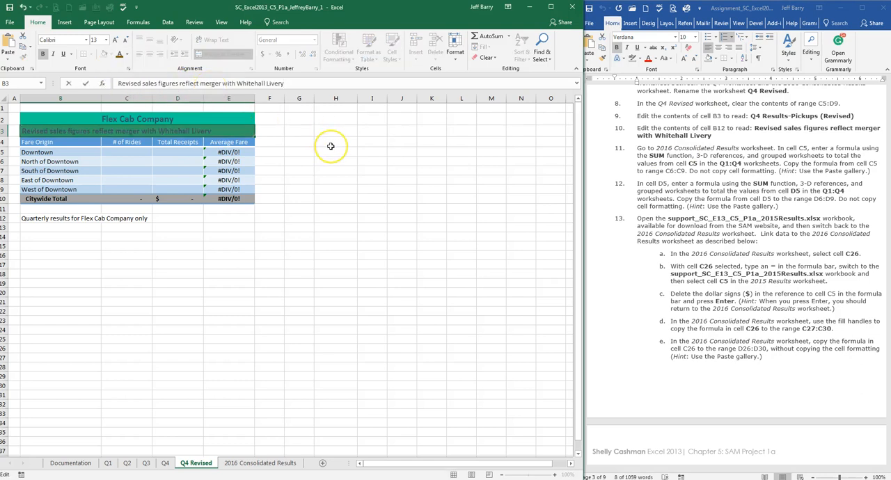
{"action": "key", "text": "Return"}
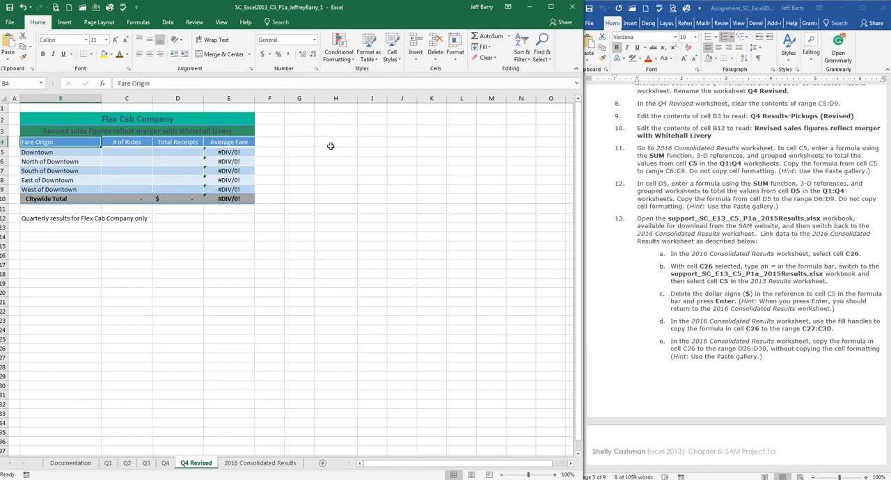
{"action": "left_click", "coordinate": [233, 131]}
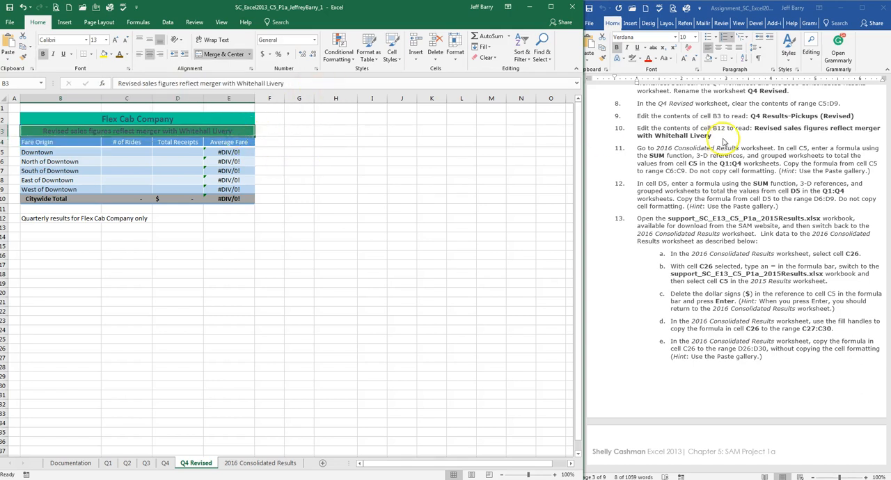
Step: Following assignment step 11, enter the 3-D formula =SUM('Q1:Q4'!C5) in cell C5 of the 2016 Consolidated Results worksheet
{"action": "left_click_drag", "start_coordinate": [754, 128], "coordinate": [727, 136]}
{"action": "scroll", "coordinate": [727, 134], "scroll_direction": "down", "scroll_amount": 1}
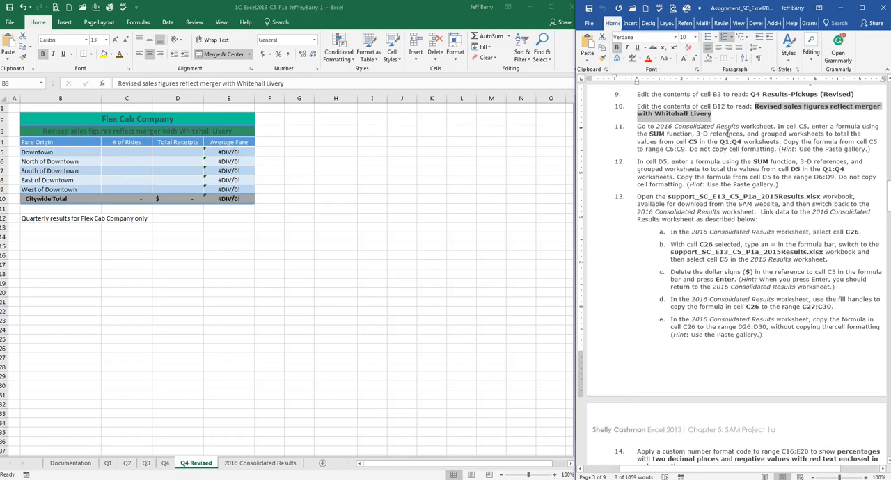
{"action": "scroll", "coordinate": [727, 134], "scroll_direction": "down", "scroll_amount": 1}
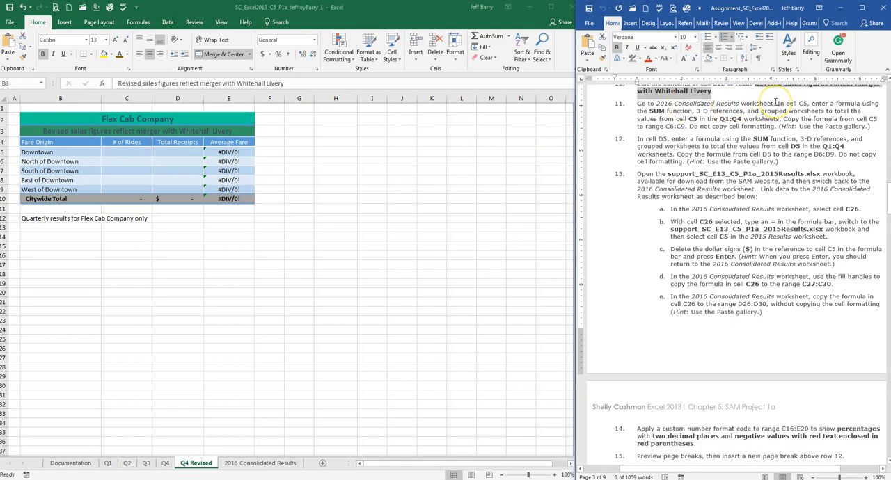
{"action": "left_click", "coordinate": [264, 463]}
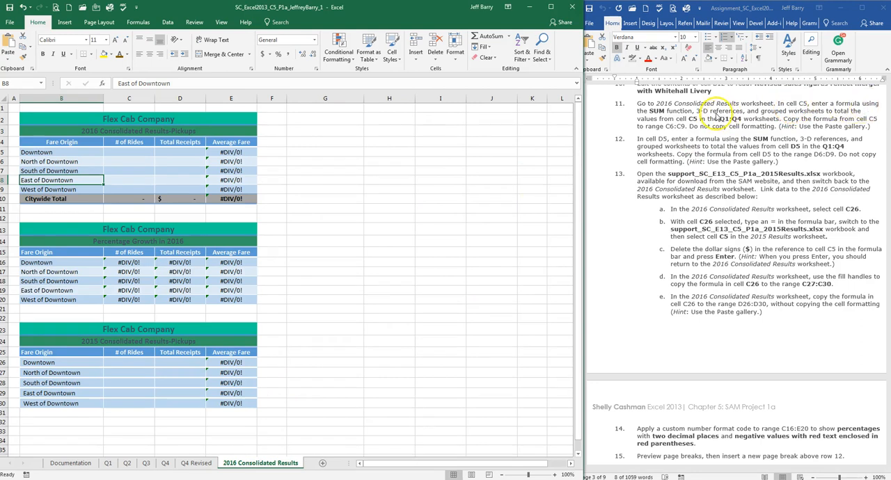
{"action": "left_click", "coordinate": [123, 152]}
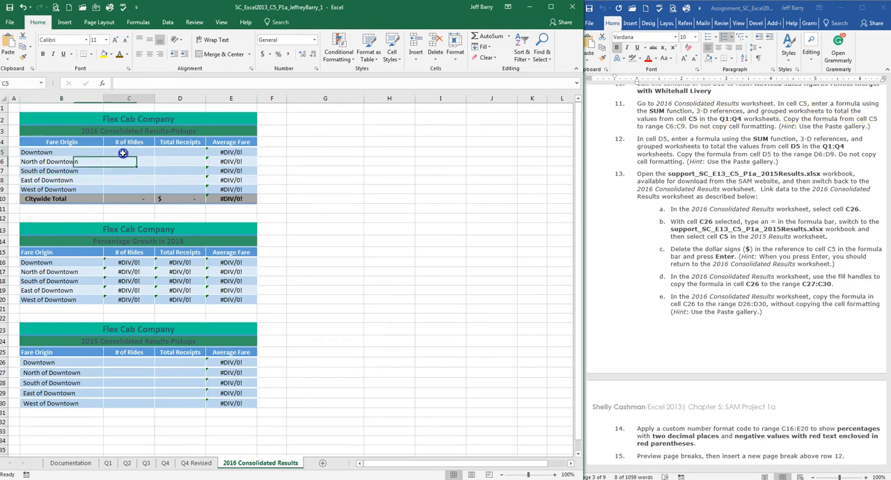
{"action": "type", "text": "="}
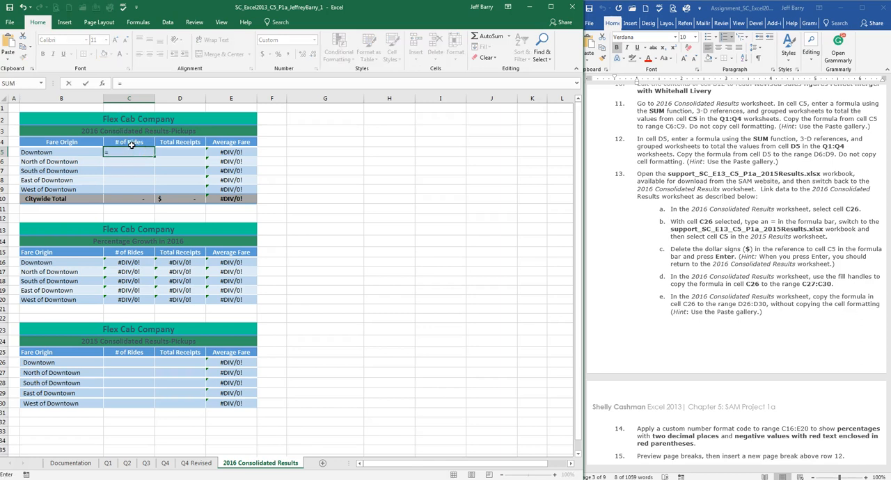
{"action": "type", "text": "sum("}
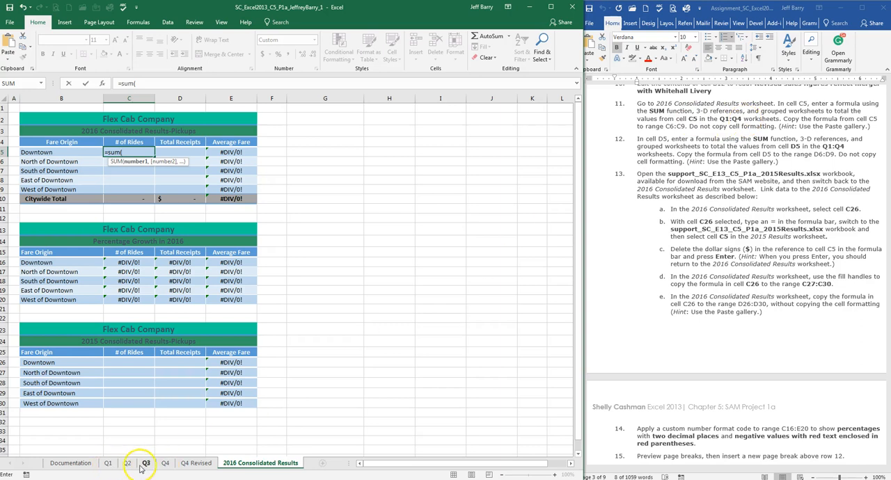
{"action": "left_click", "coordinate": [108, 463]}
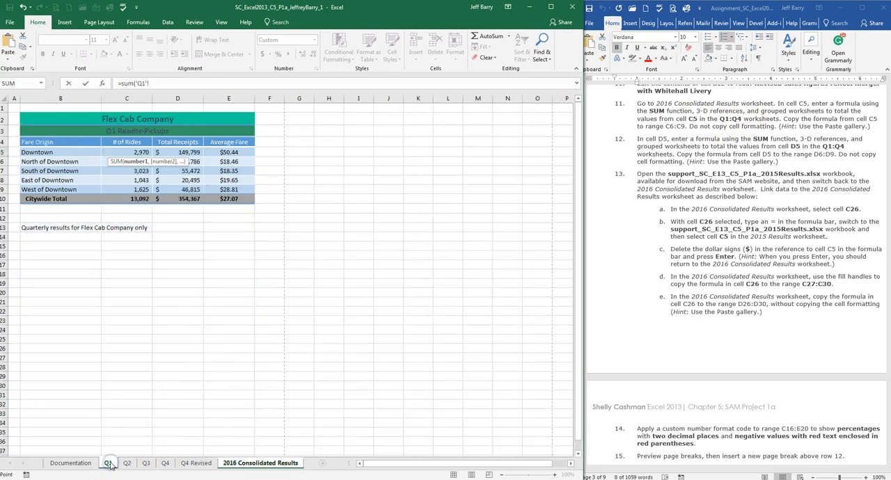
{"action": "left_click", "coordinate": [165, 464], "text": "shift"}
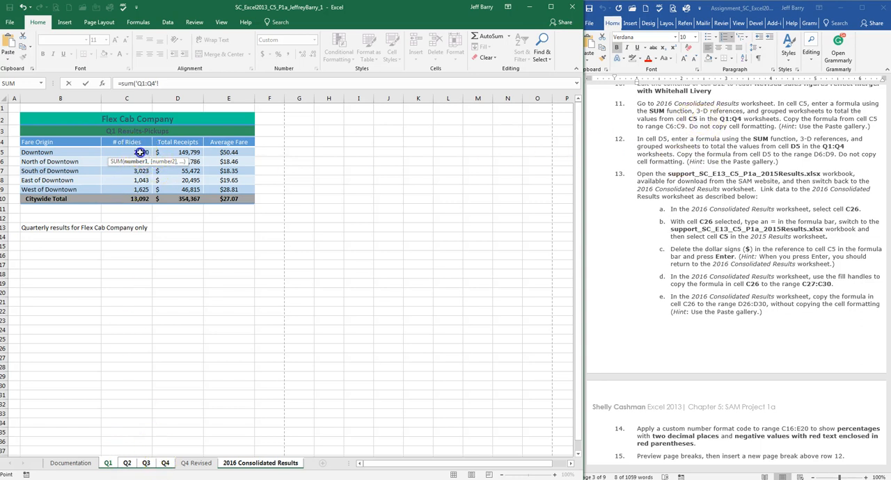
{"action": "left_click", "coordinate": [138, 83]}
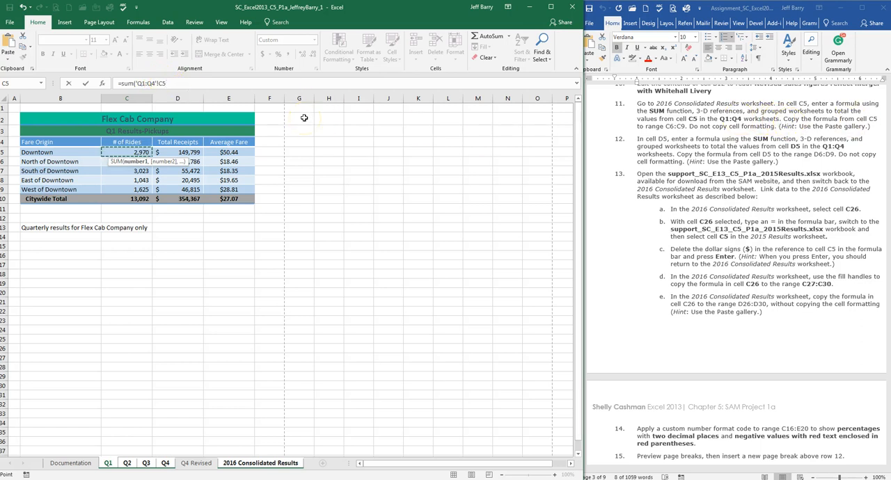
{"action": "key", "text": "Return"}
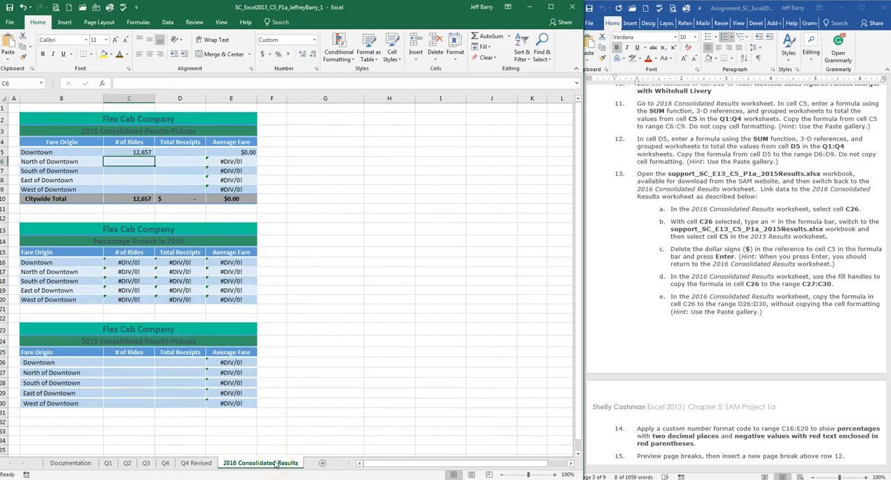
Step: Copy the formula in C5 to range C6:C9, pasting formulas only without the cell formatting, and end the copy mode
{"action": "left_click", "coordinate": [150, 151]}
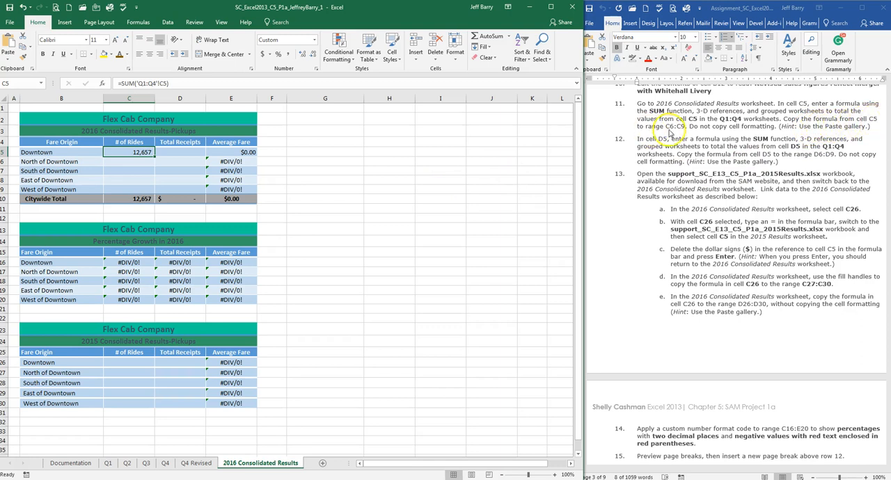
{"action": "left_click", "coordinate": [155, 171]}
{"action": "left_click", "coordinate": [153, 153]}
{"action": "left_click", "coordinate": [21, 46]}
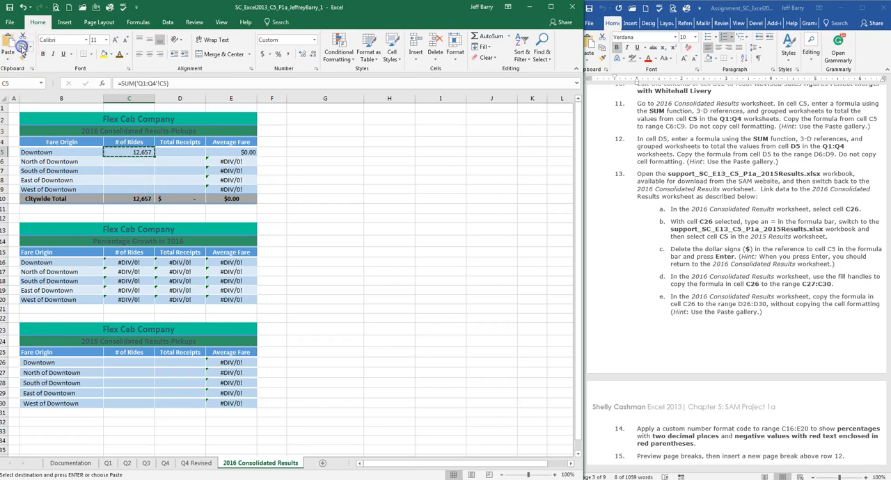
{"action": "left_click_drag", "start_coordinate": [129, 160], "coordinate": [126, 189]}
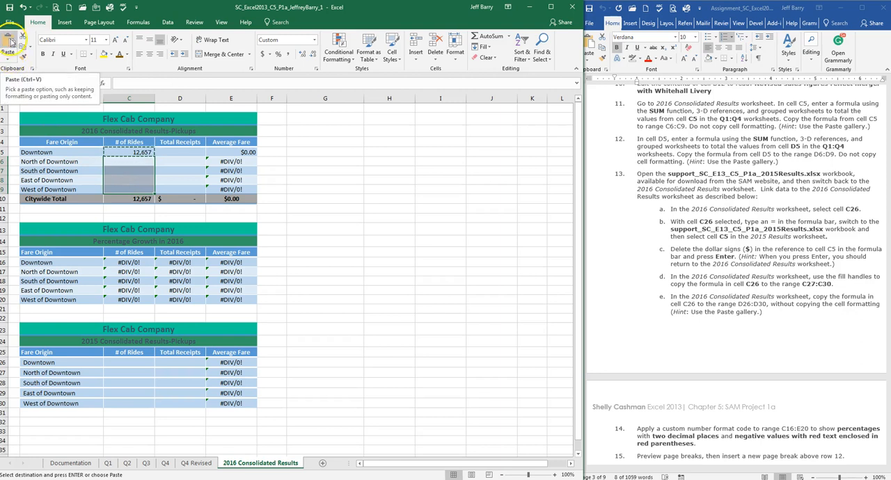
{"action": "left_click", "coordinate": [8, 61]}
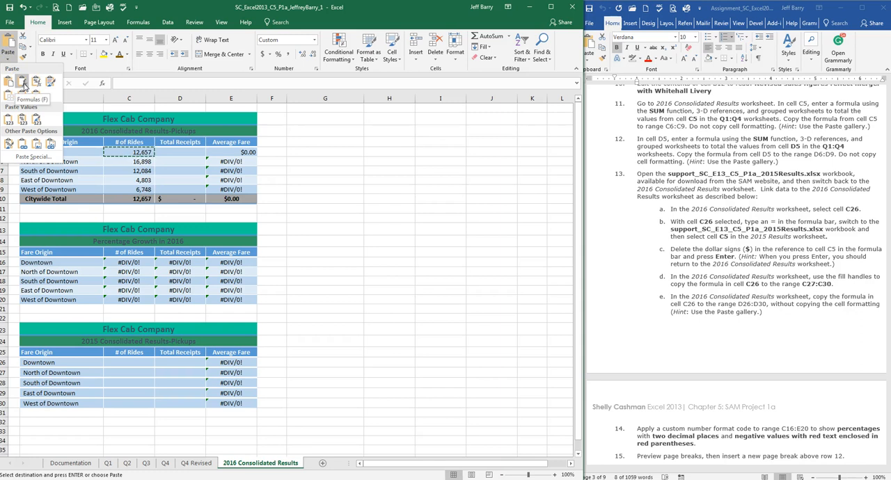
{"action": "left_click", "coordinate": [23, 83]}
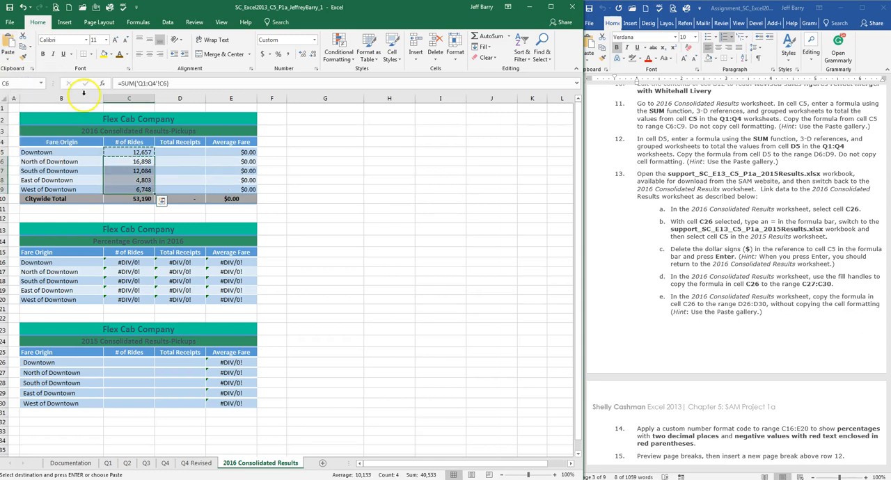
{"action": "left_click", "coordinate": [691, 139]}
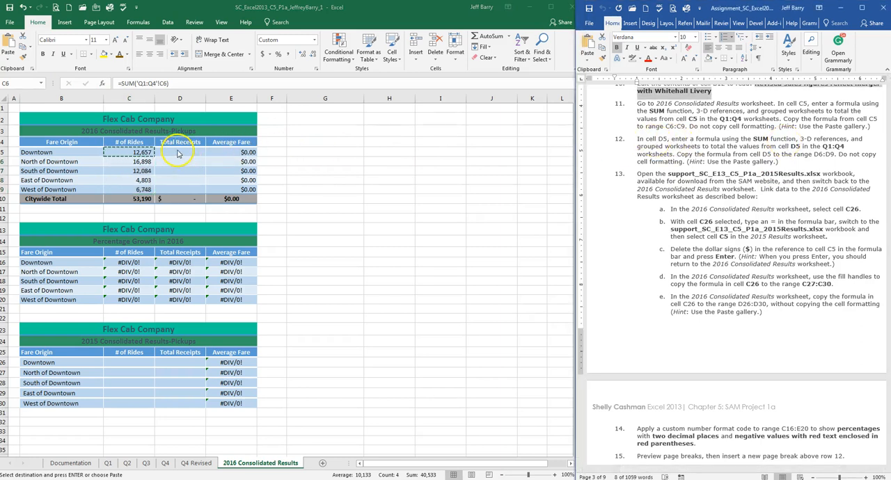
{"action": "left_click", "coordinate": [319, 156]}
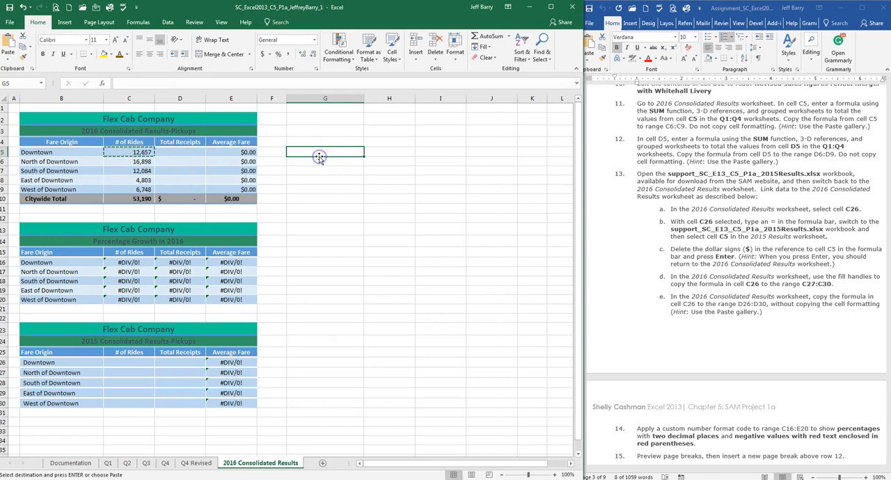
{"action": "key", "text": "Escape"}
Step: Following assignment step 12, enter the 3-D formula =SUM('Q1:Q4'!D5) in cell D5 of the 2016 Consolidated Results worksheet
{"action": "left_click", "coordinate": [180, 153]}
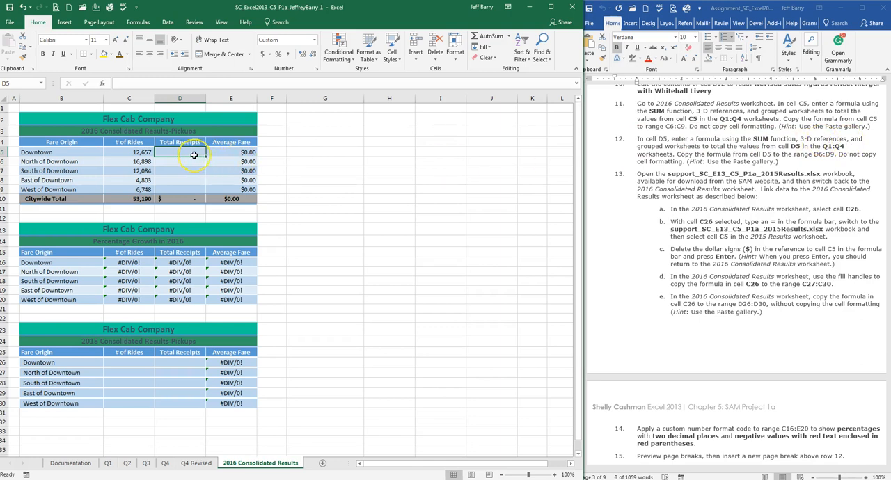
{"action": "type", "text": "="}
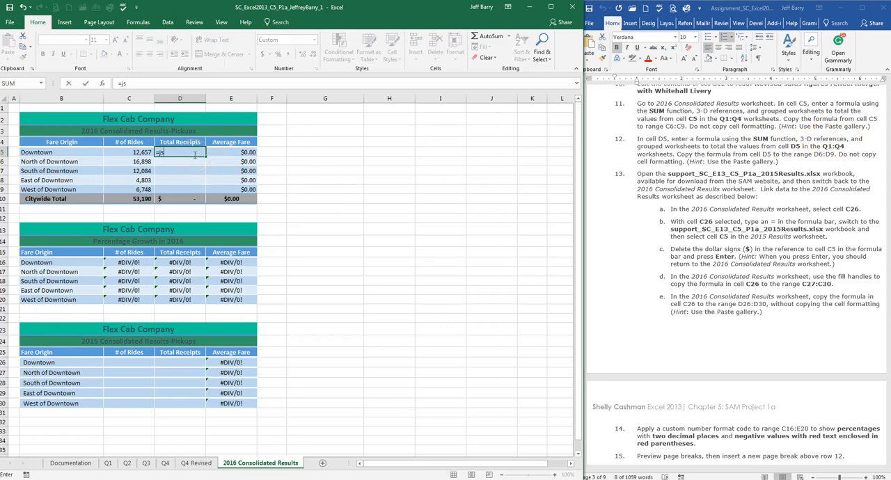
{"action": "type", "text": "sum("}
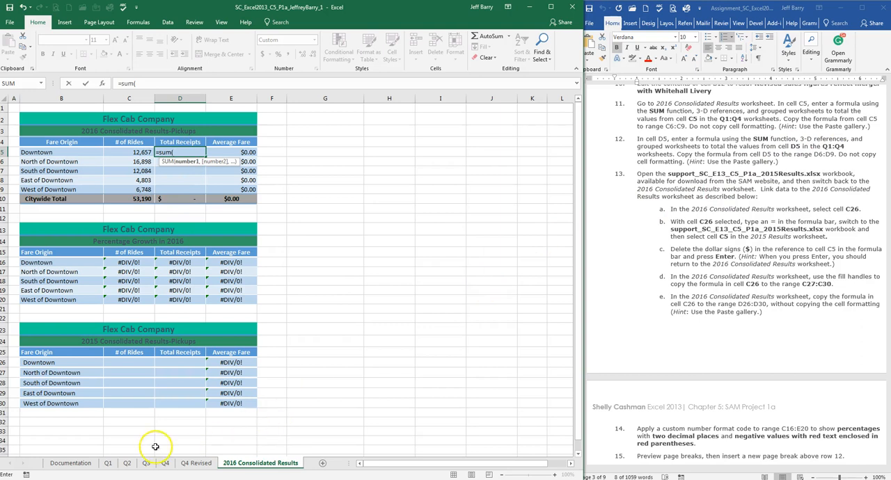
{"action": "left_click", "coordinate": [108, 463]}
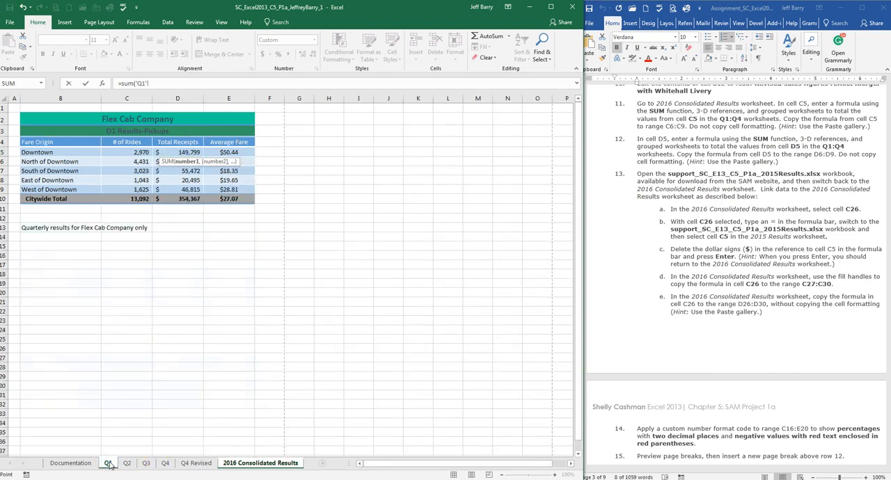
{"action": "left_click", "coordinate": [166, 463], "text": "shift"}
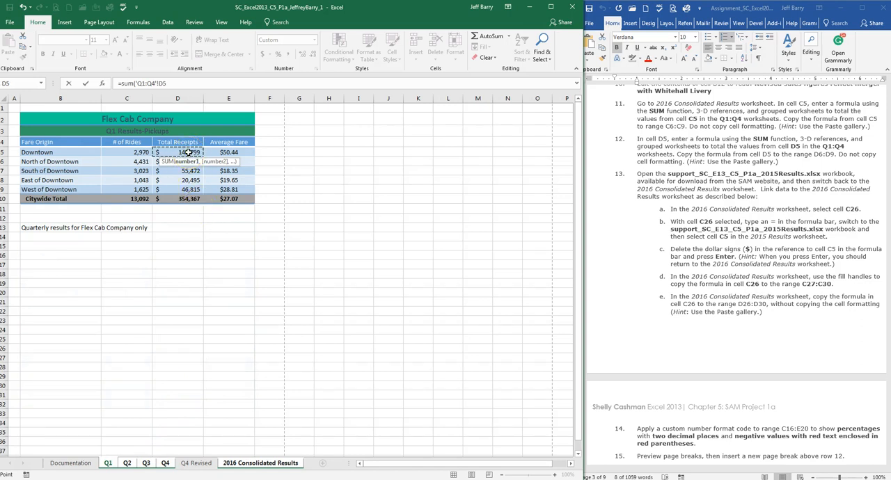
{"action": "key", "text": "Return"}
Step: Copy the formula in D5 of 2016 Consolidated Results to range D6:D9, pasting formulas only without the cell formatting, and end the copy mode
{"action": "left_click", "coordinate": [193, 152]}
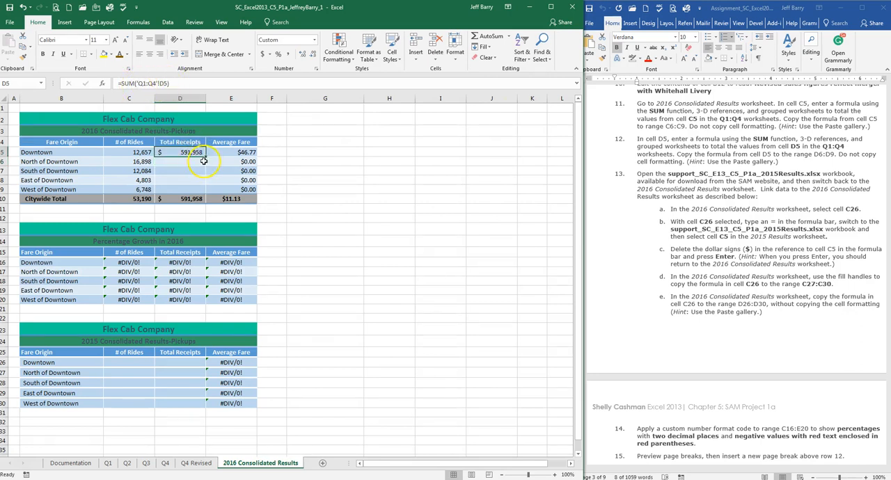
{"action": "left_click", "coordinate": [26, 46]}
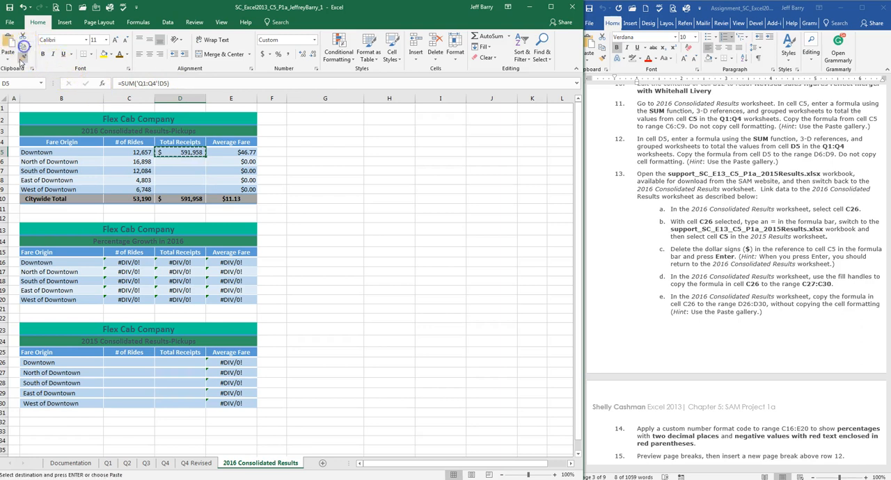
{"action": "left_click_drag", "start_coordinate": [192, 163], "coordinate": [192, 189]}
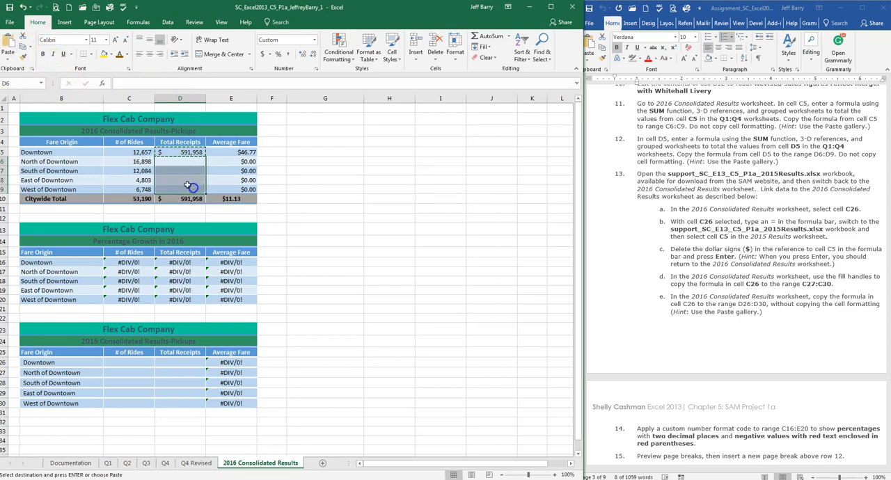
{"action": "left_click", "coordinate": [9, 60]}
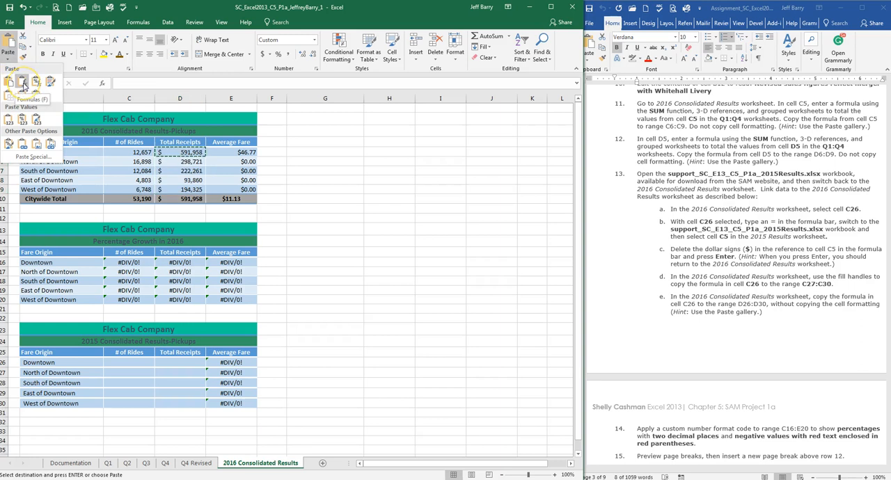
{"action": "left_click", "coordinate": [23, 83]}
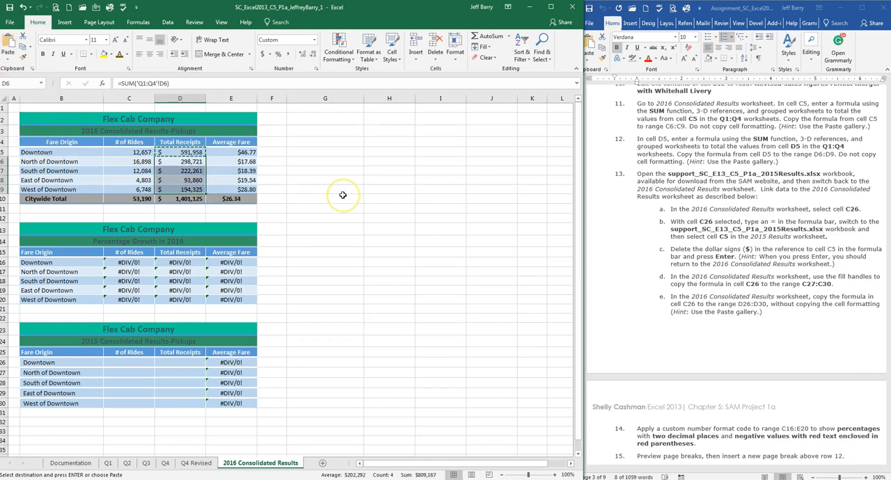
{"action": "key", "text": "Escape"}
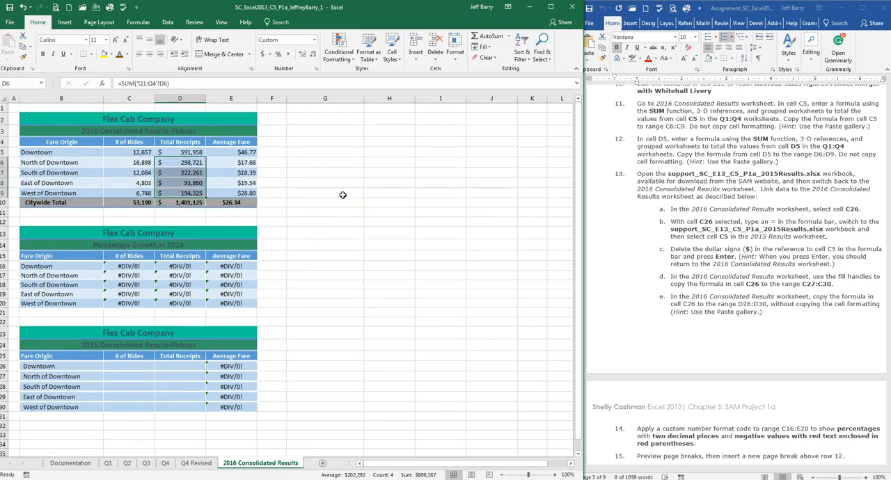
{"action": "key", "text": "ctrl+z"}
{"action": "left_click", "coordinate": [343, 195]}
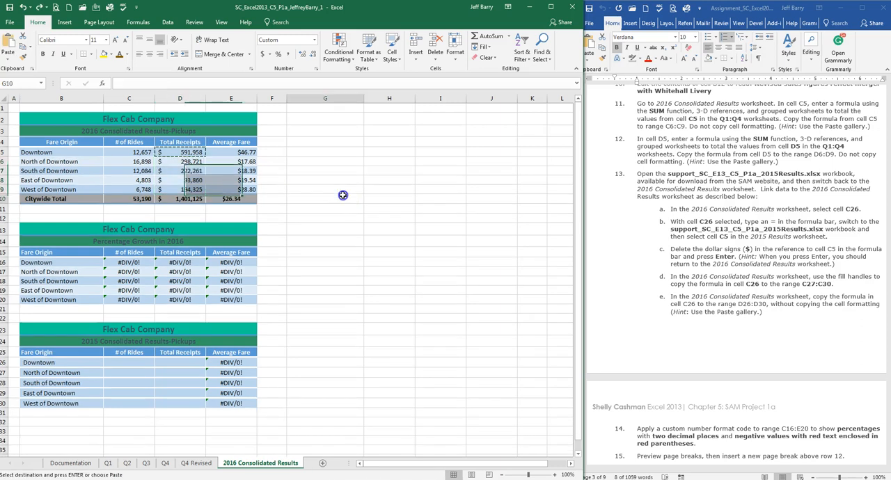
{"action": "double_click", "coordinate": [319, 201]}
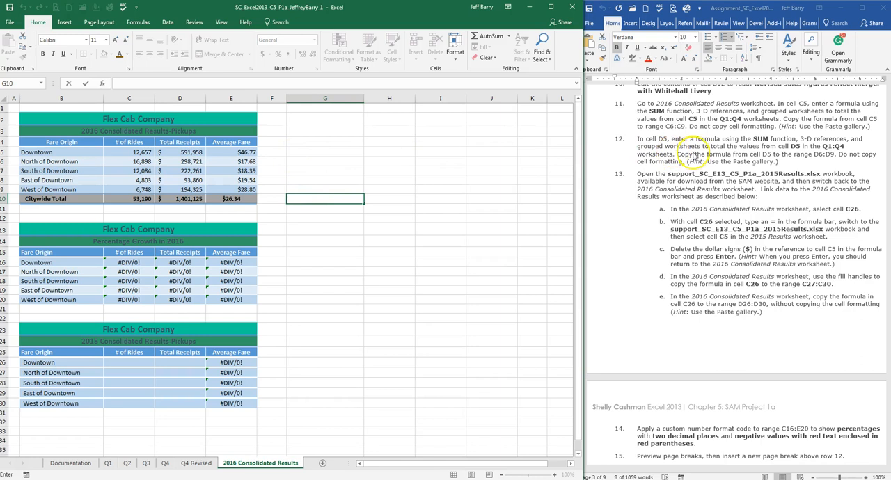
Step: Following assignment step 13, link cell C26 of 2016 Consolidated Results to cell C5 on the 2015 Results worksheet of support_SC_E13_C5_P1a_2015Results.xlsx
{"action": "left_click", "coordinate": [772, 150]}
{"action": "scroll", "coordinate": [773, 150], "scroll_direction": "down", "scroll_amount": 3}
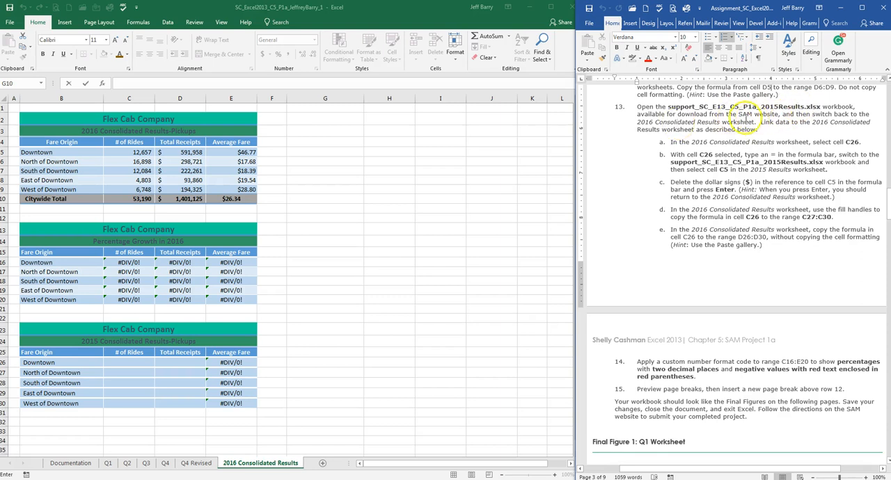
{"action": "scroll", "coordinate": [732, 128], "scroll_direction": "down", "scroll_amount": 1}
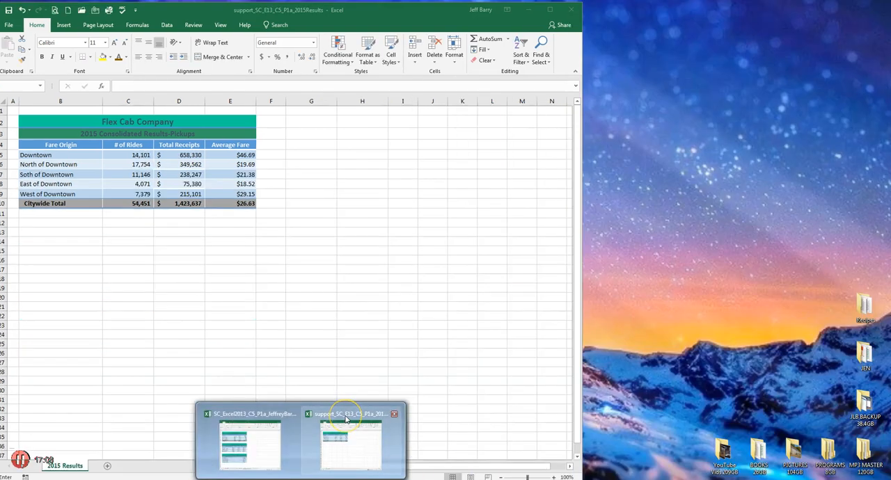
{"action": "left_click", "coordinate": [333, 414]}
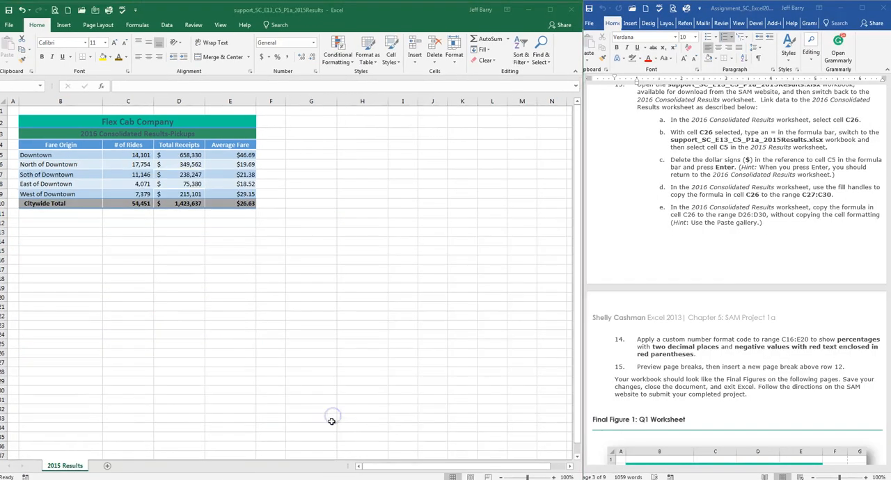
{"action": "mouse_move", "coordinate": [286, 477]}
{"action": "left_click", "coordinate": [250, 413]}
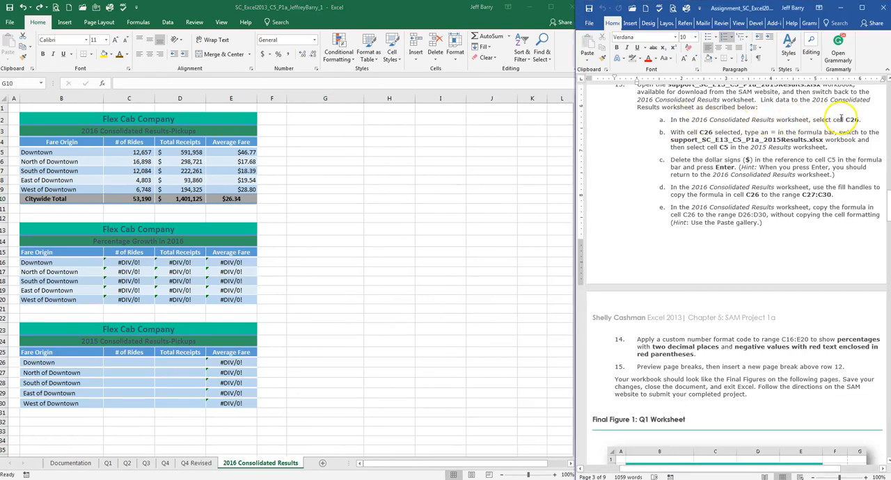
{"action": "left_click", "coordinate": [127, 362]}
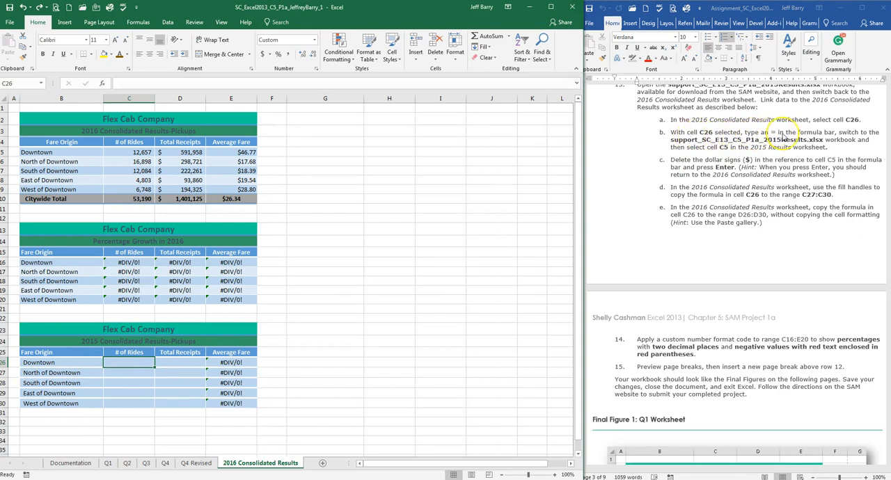
{"action": "type", "text": "="}
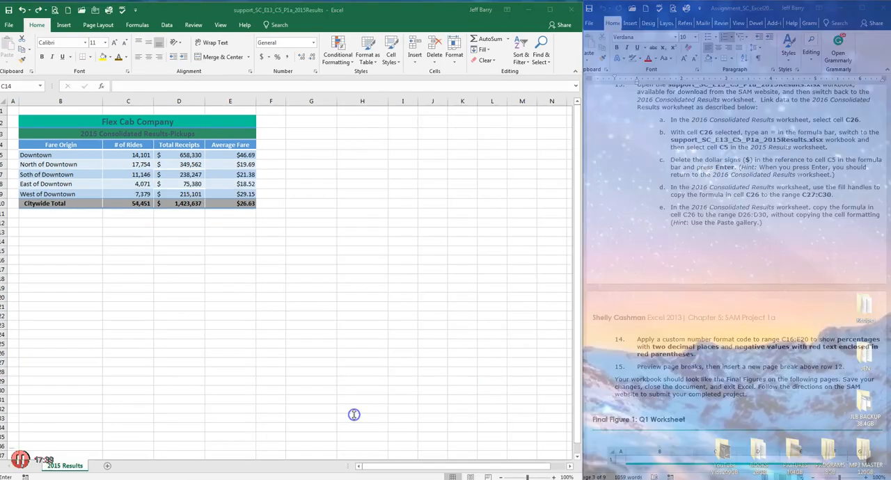
{"action": "left_click", "coordinate": [348, 417]}
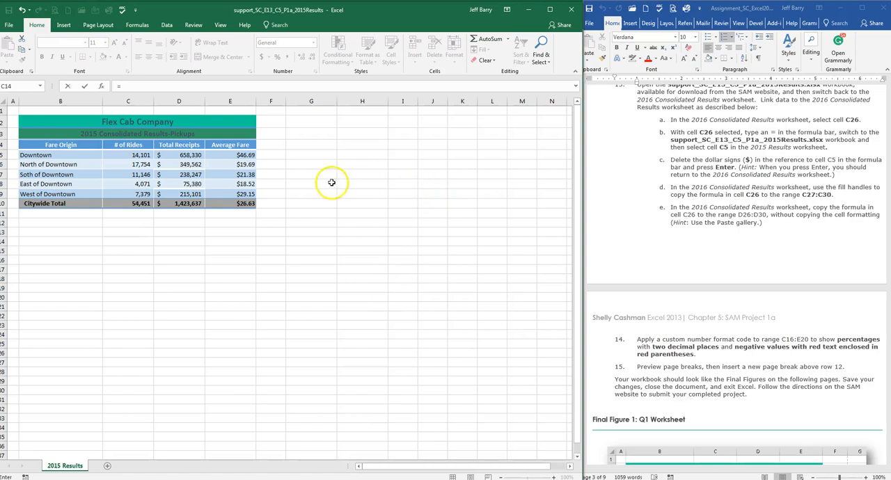
{"action": "left_click", "coordinate": [138, 156]}
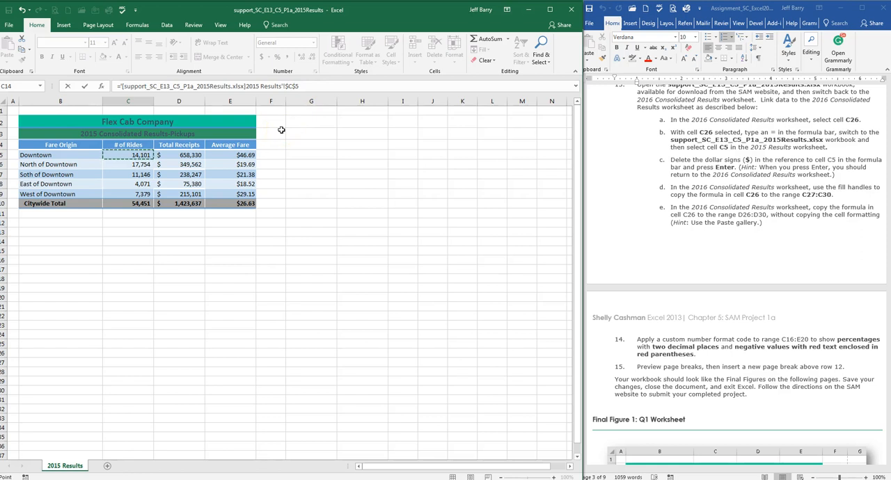
{"action": "key", "text": "Return"}
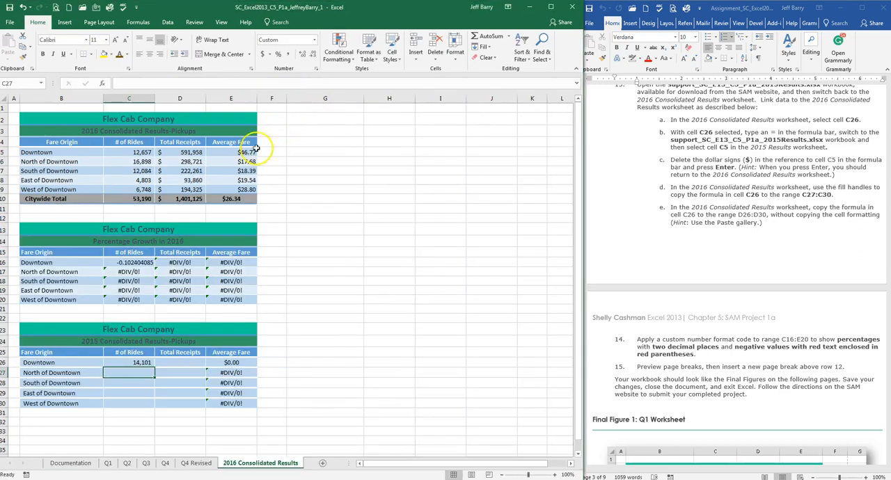
Step: Remove both dollar signs from the linked reference in cell C26 so that the formula ends in '2015 Results'!C5
{"action": "left_click", "coordinate": [144, 363]}
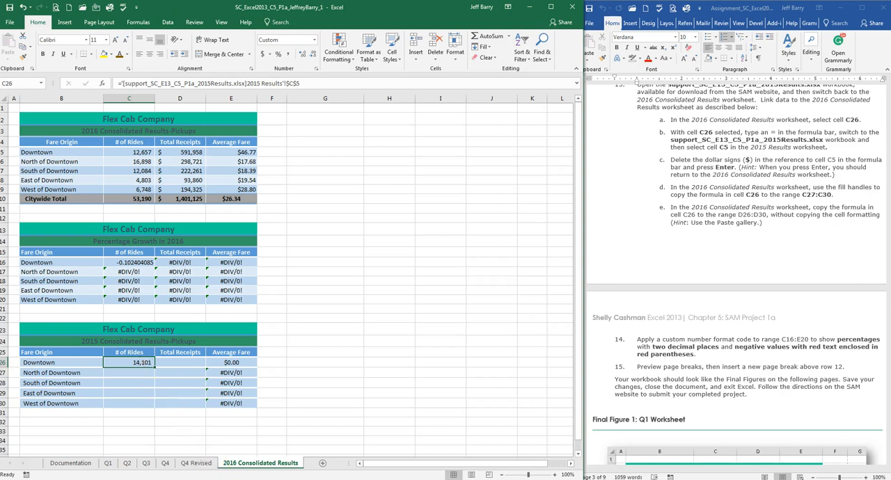
{"action": "mouse_move", "coordinate": [351, 479]}
{"action": "left_click", "coordinate": [348, 428]}
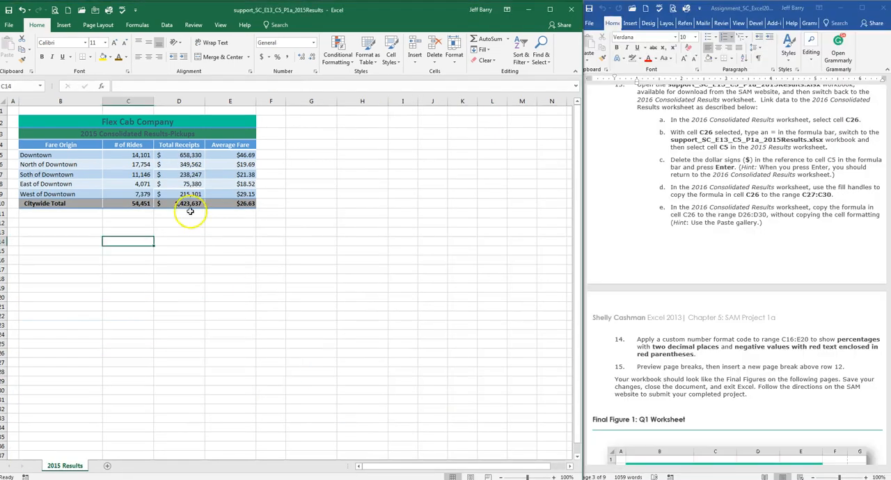
{"action": "mouse_move", "coordinate": [282, 477]}
{"action": "left_click", "coordinate": [236, 424]}
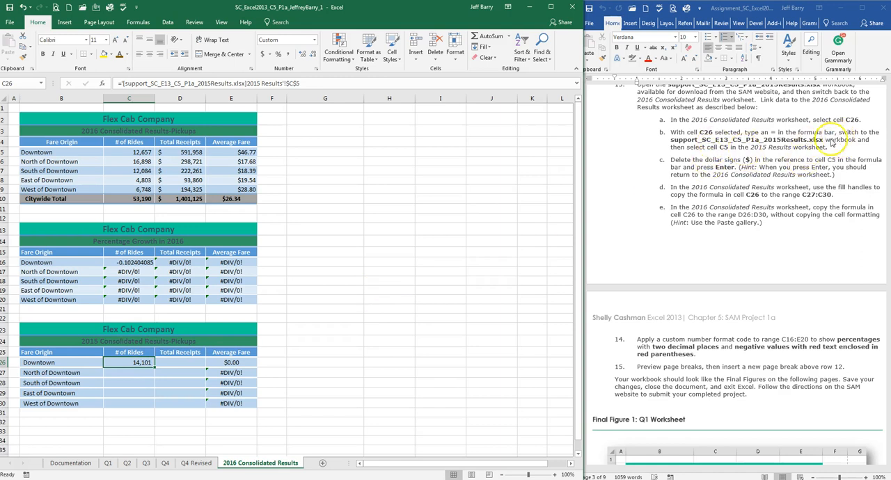
{"action": "left_click", "coordinate": [730, 152]}
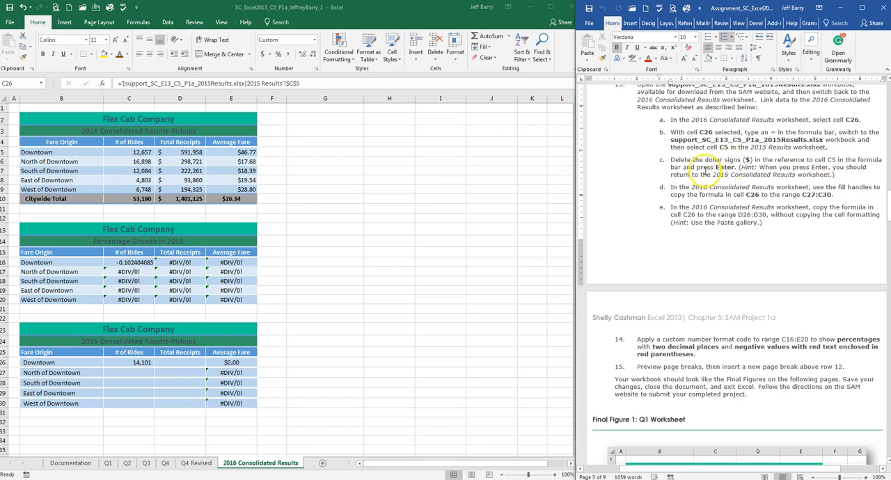
{"action": "left_click", "coordinate": [289, 84]}
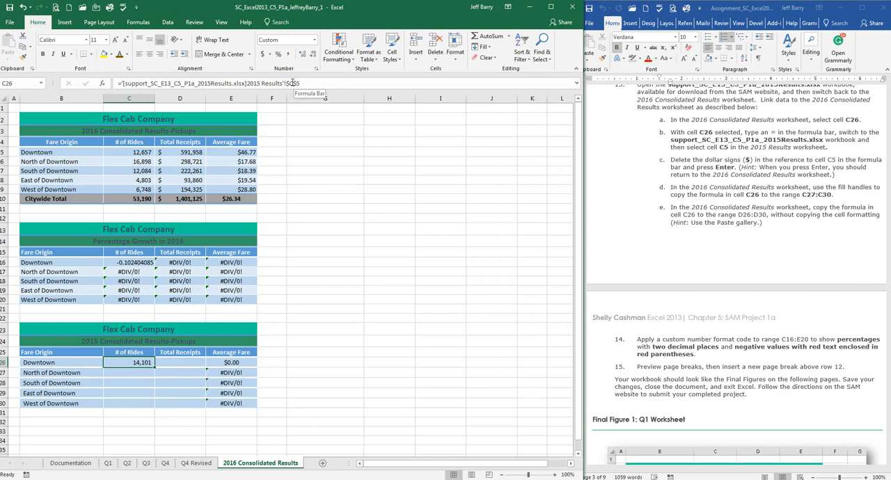
{"action": "left_click", "coordinate": [293, 83]}
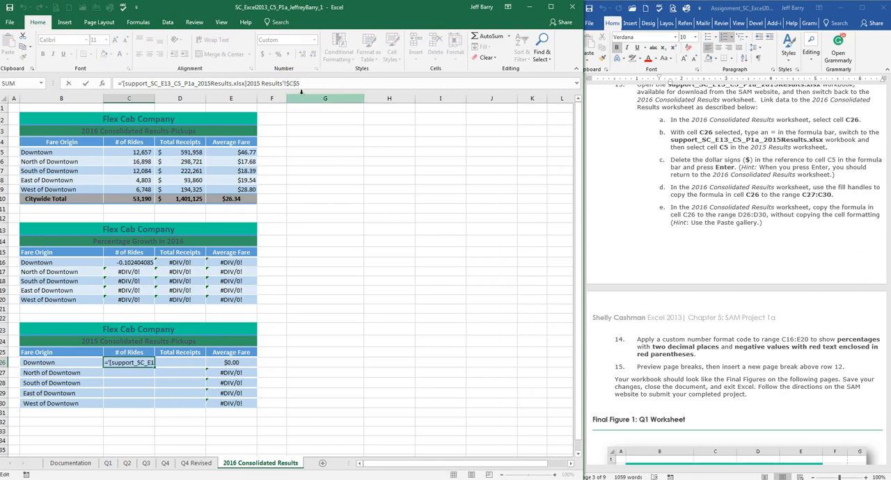
{"action": "key", "text": "Left"}
{"action": "key", "text": "Left"}
{"action": "key", "text": "Left"}
{"action": "key", "text": "BackSpace"}
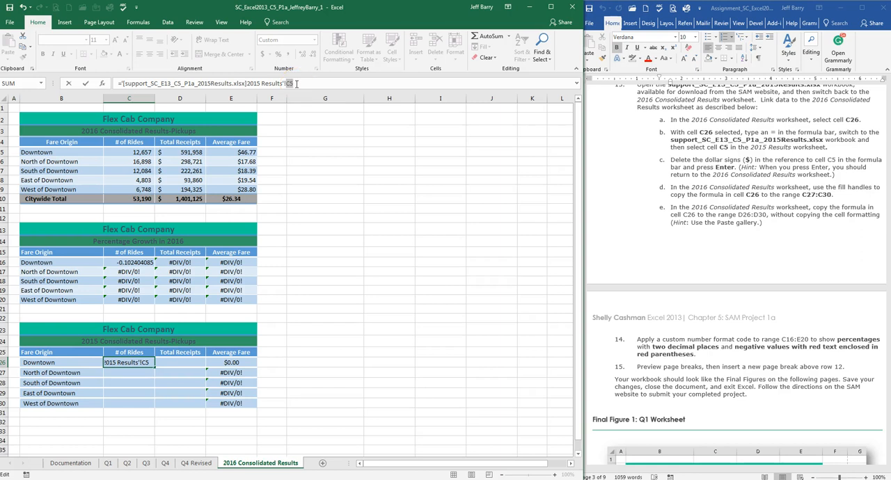
{"action": "key", "text": "Return"}
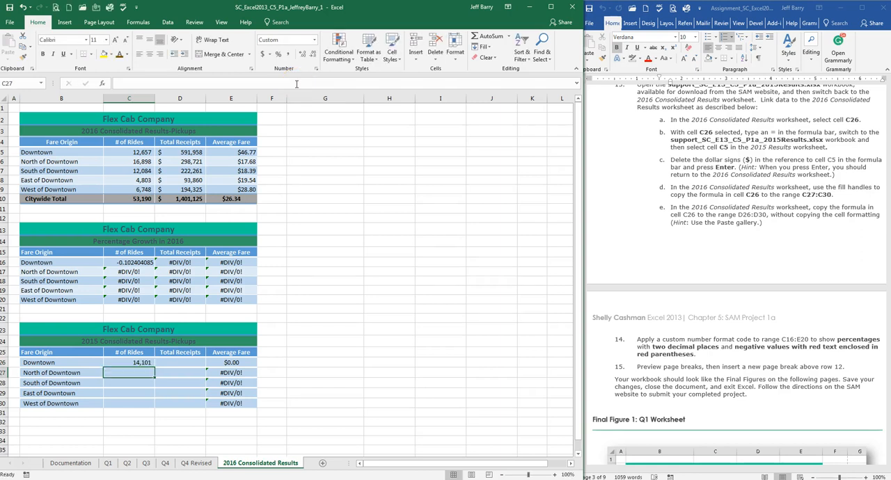
{"action": "left_click", "coordinate": [144, 362]}
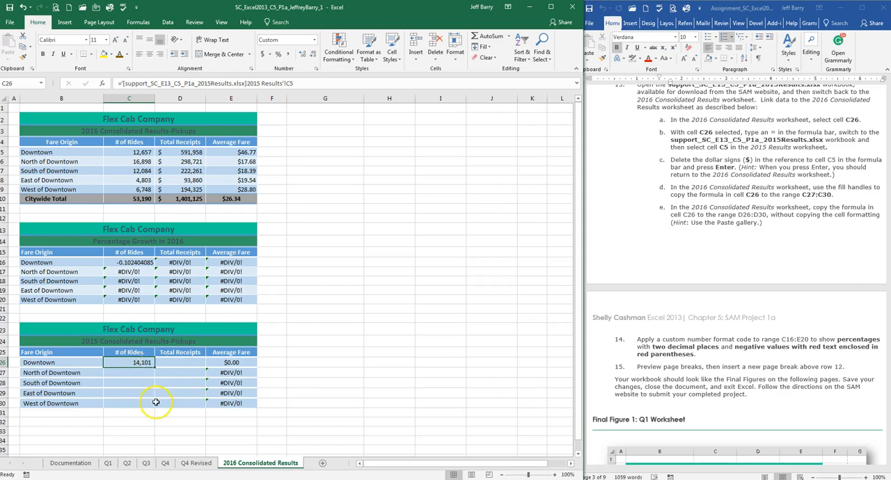
Step: Following assignment step 13d, fill the C26 link formula down to range C27:C30 and compare the rides with the 2015Results support workbook
{"action": "left_click", "coordinate": [751, 162]}
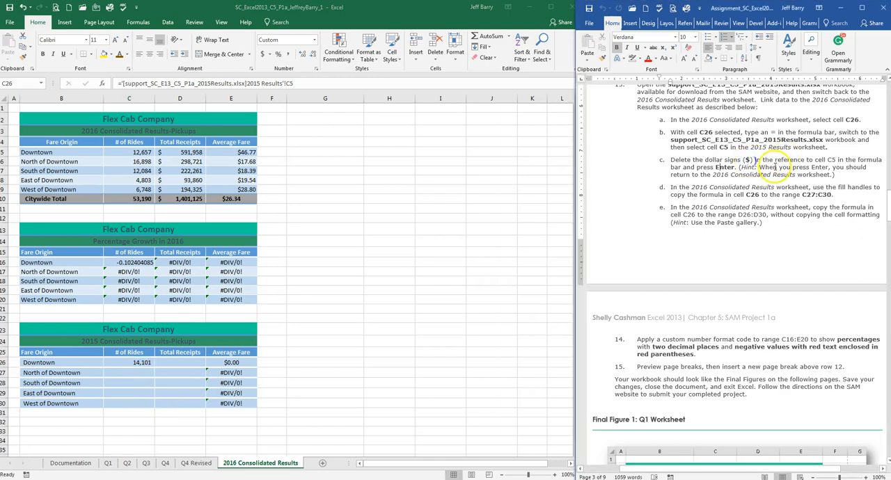
{"action": "scroll", "coordinate": [773, 166], "scroll_direction": "down", "scroll_amount": 1}
{"action": "scroll", "coordinate": [772, 166], "scroll_direction": "down", "scroll_amount": 1}
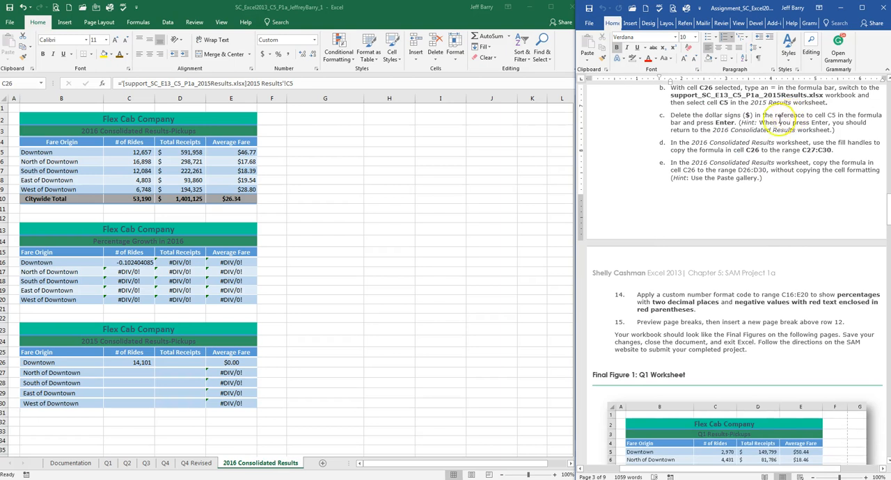
{"action": "scroll", "coordinate": [776, 122], "scroll_direction": "down", "scroll_amount": 1}
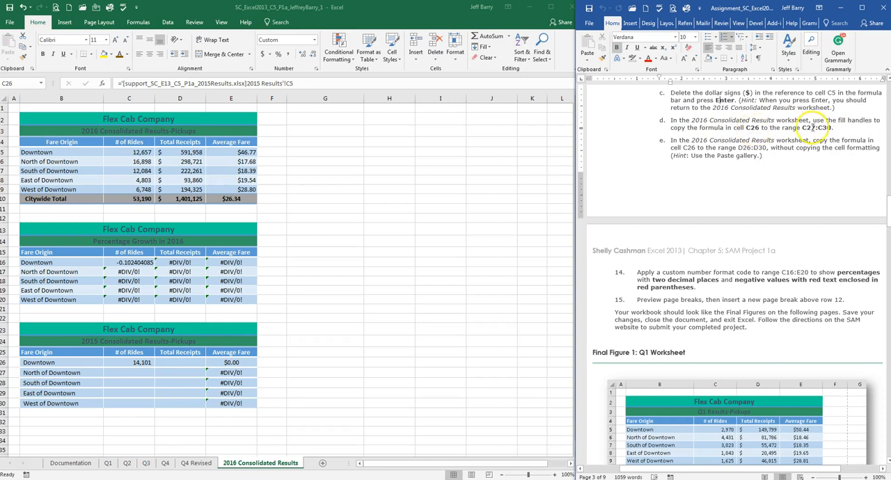
{"action": "left_click", "coordinate": [139, 363]}
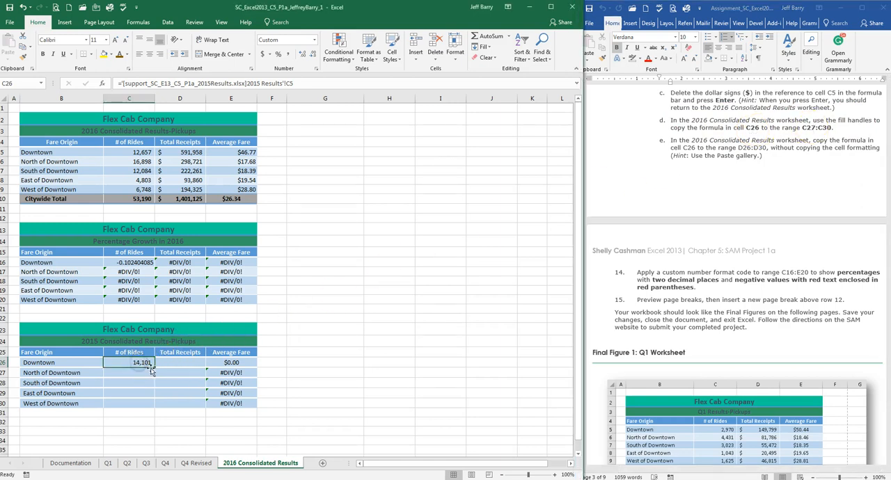
{"action": "left_click_drag", "start_coordinate": [155, 367], "coordinate": [155, 410]}
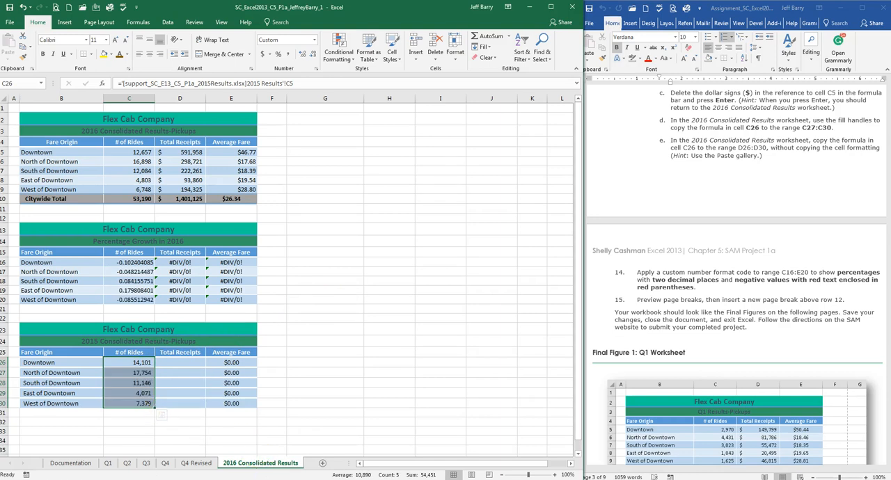
{"action": "left_click", "coordinate": [344, 435]}
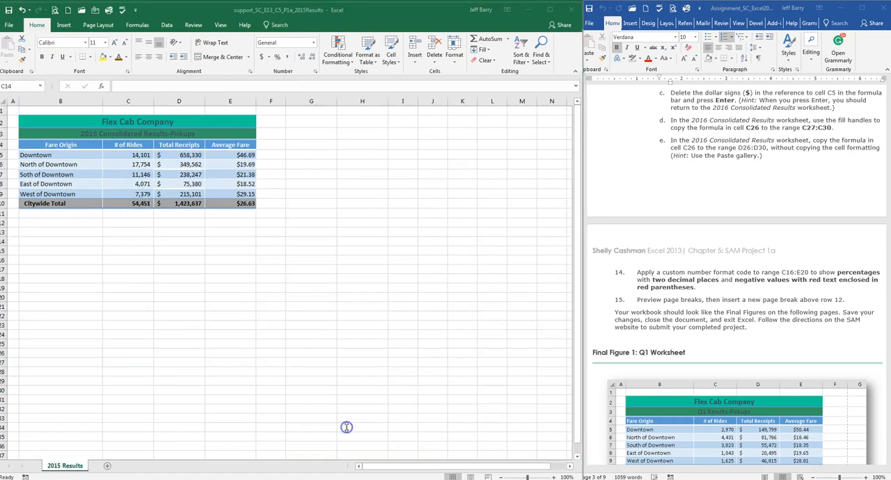
{"action": "left_click", "coordinate": [235, 454]}
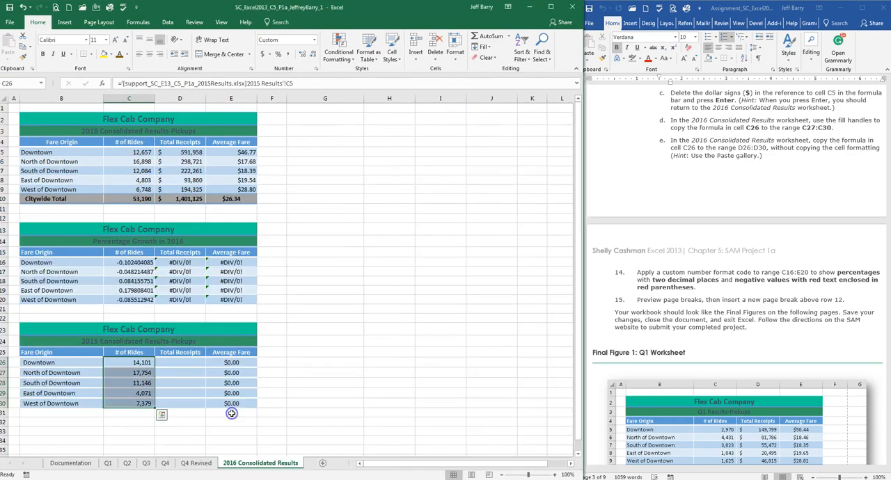
Step: Following assignment step 13e, try filling the C26 link formula across to D26 and down to D30, and undo both fills
{"action": "left_click", "coordinate": [755, 126]}
{"action": "scroll", "coordinate": [735, 144], "scroll_direction": "down", "scroll_amount": 1}
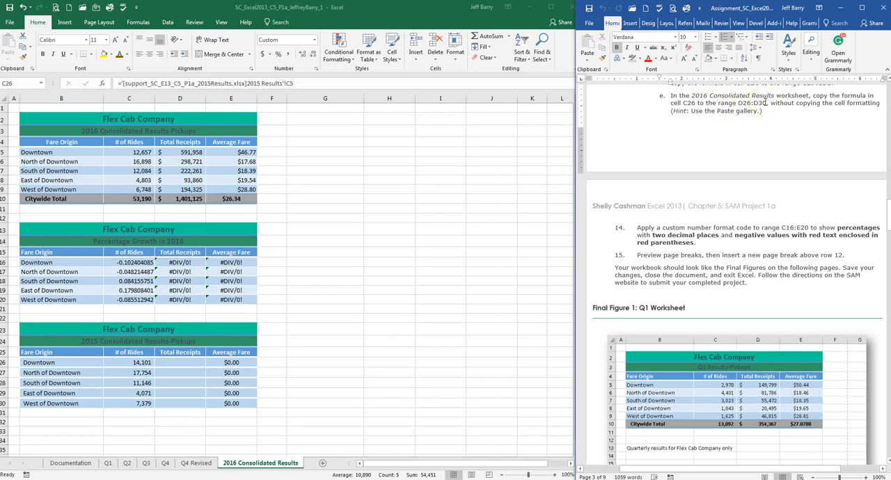
{"action": "left_click", "coordinate": [140, 364]}
{"action": "left_click", "coordinate": [141, 362]}
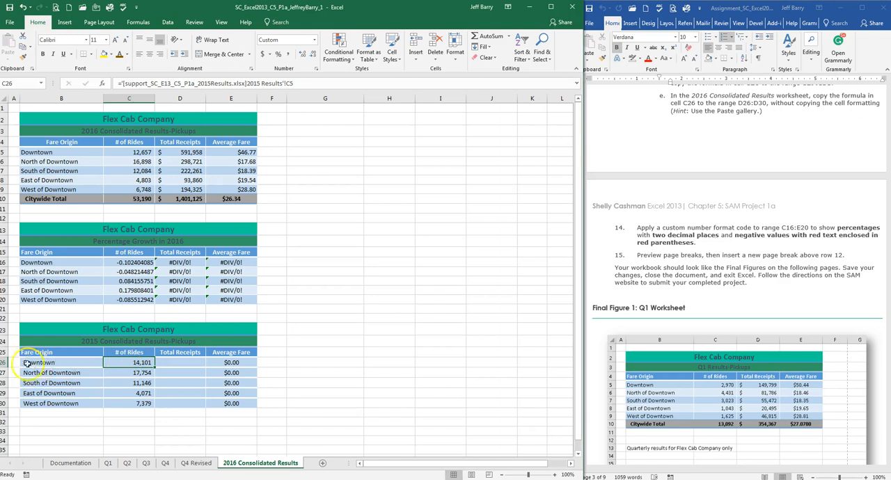
{"action": "left_click_drag", "start_coordinate": [154, 367], "coordinate": [194, 366]}
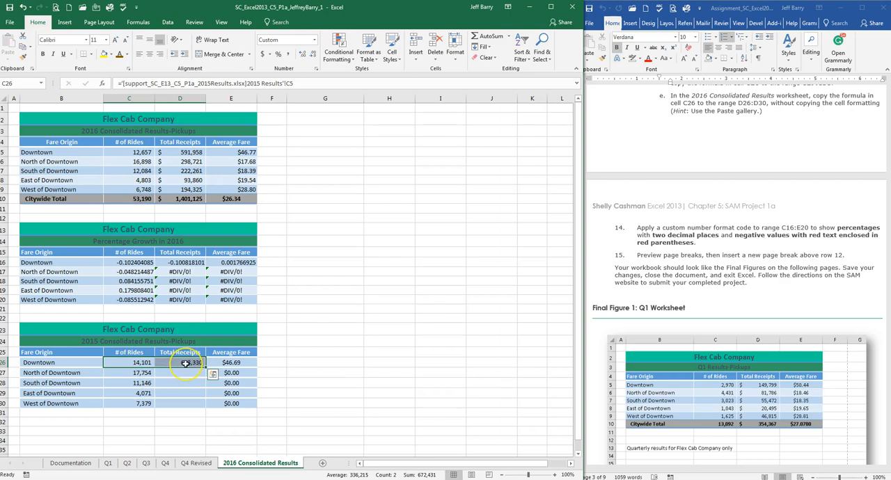
{"action": "left_click", "coordinate": [185, 363]}
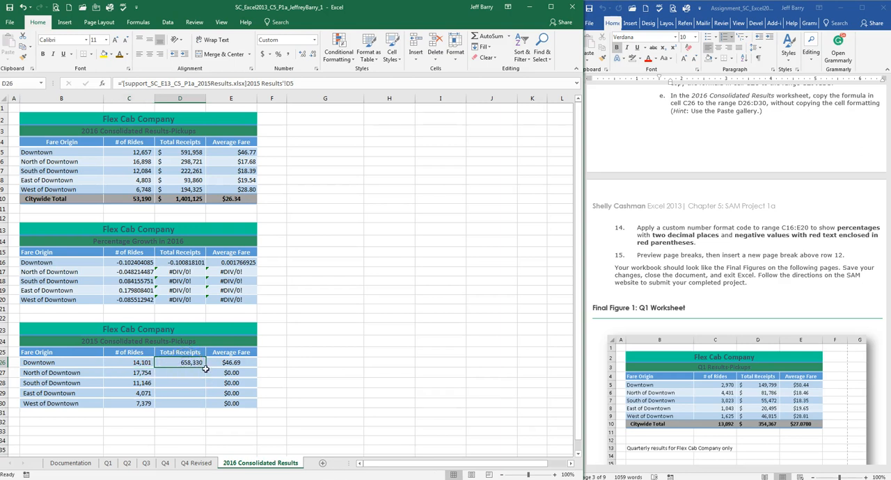
{"action": "left_click_drag", "start_coordinate": [205, 369], "coordinate": [204, 404]}
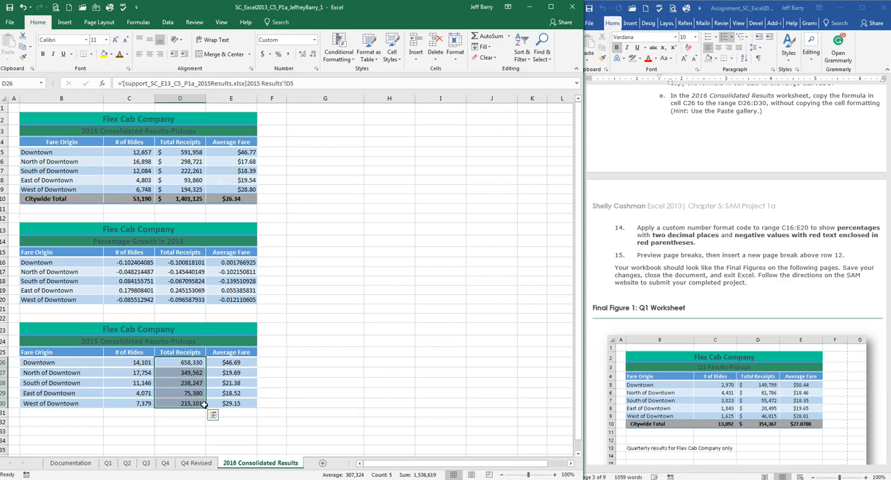
{"action": "key", "text": "ctrl+z"}
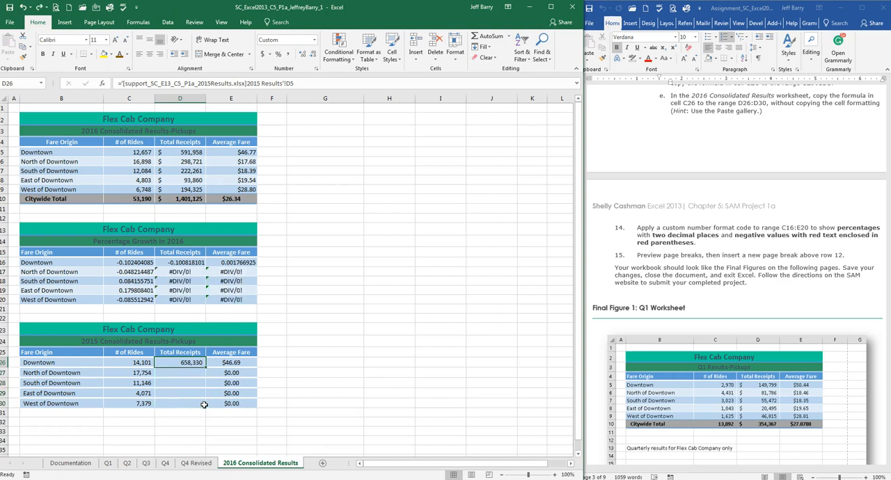
{"action": "key", "text": "ctrl+z"}
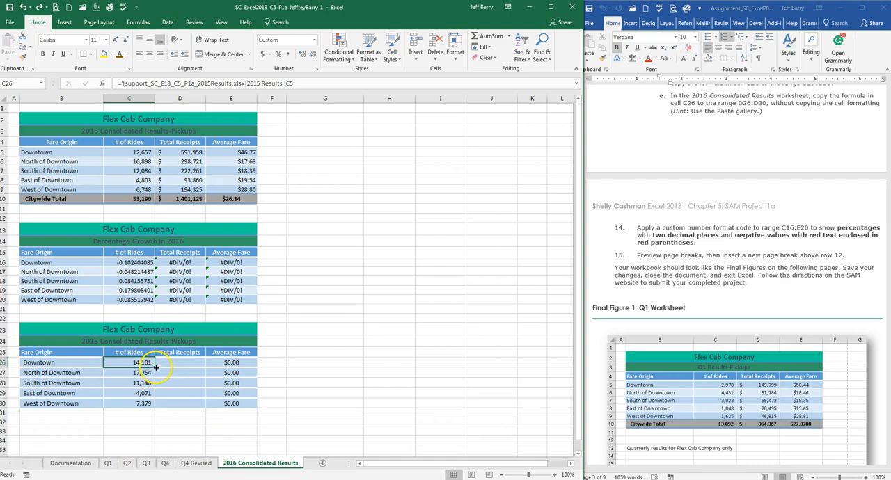
Step: Fill the C26 link formula into range D26:D30 of 2016 Consolidated Results and compare the receipts with the 2015Results support workbook
{"action": "mouse_move", "coordinate": [154, 367]}
{"action": "left_mouse_down"}
{"action": "mouse_move", "coordinate": [174, 387]}
{"action": "mouse_move", "coordinate": [168, 368]}
{"action": "mouse_move", "coordinate": [203, 363]}
{"action": "mouse_move", "coordinate": [207, 412]}
{"action": "left_mouse_up"}
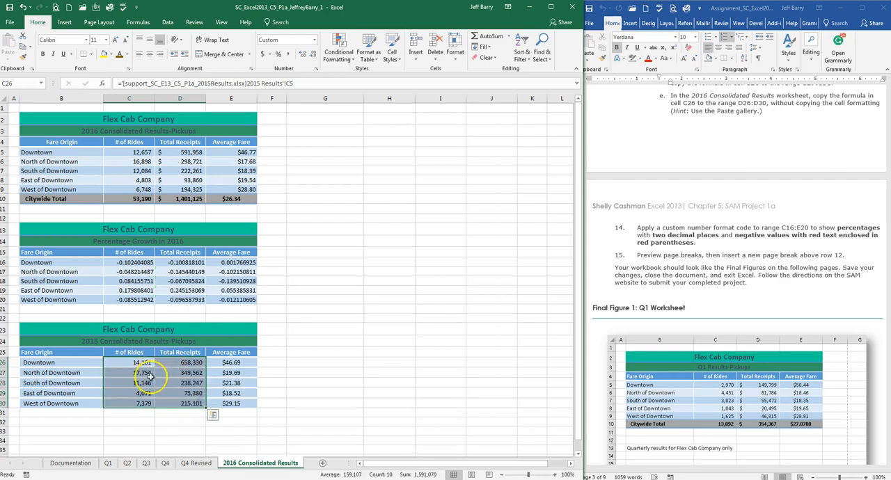
{"action": "left_click", "coordinate": [184, 393]}
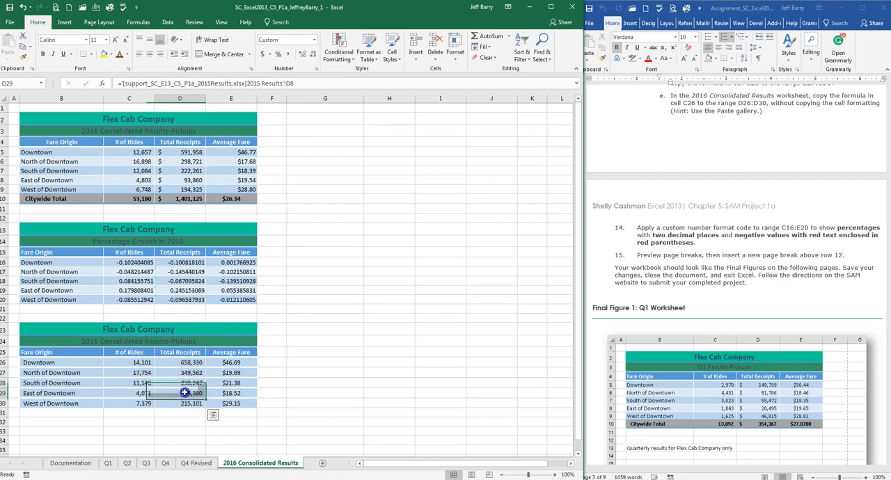
{"action": "left_click", "coordinate": [191, 403]}
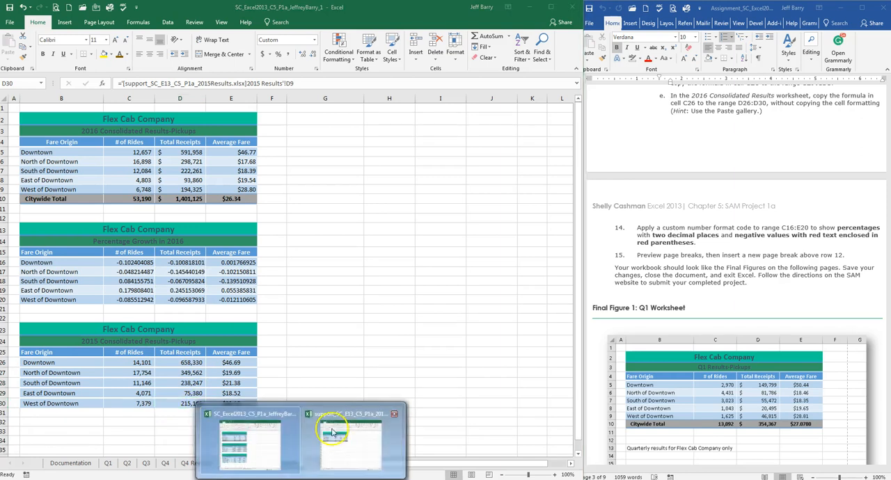
{"action": "left_click", "coordinate": [352, 438]}
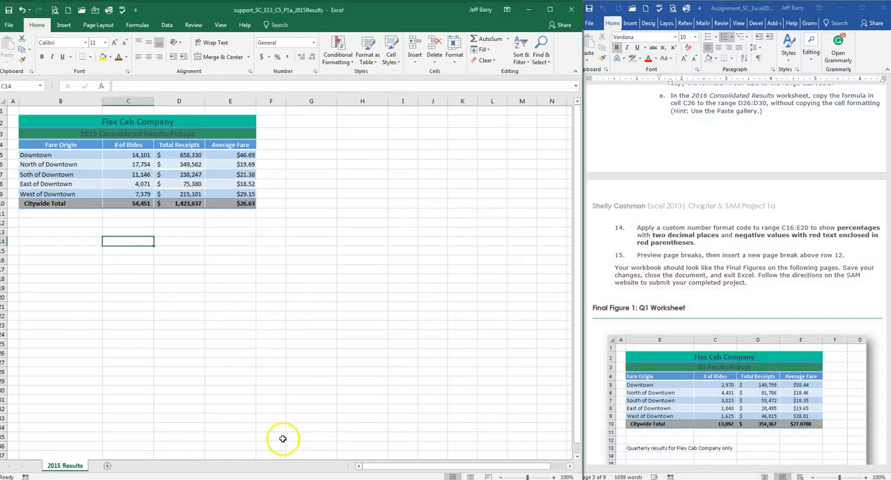
{"action": "mouse_move", "coordinate": [299, 477]}
{"action": "left_click", "coordinate": [234, 414]}
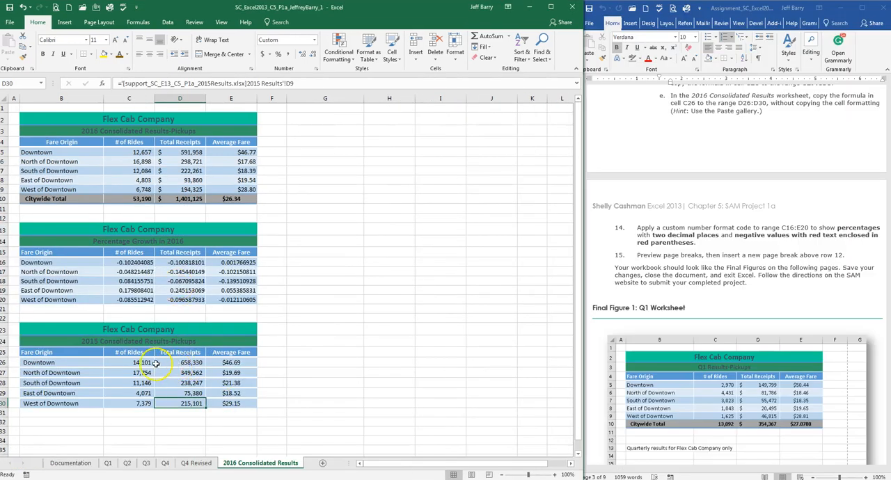
{"action": "mouse_move", "coordinate": [300, 478]}
Step: Following assignment step 14, format range C16:E20 of 2016 Consolidated Results as percentages with two decimal places
{"action": "left_click", "coordinate": [736, 144]}
{"action": "scroll", "coordinate": [792, 102], "scroll_direction": "down", "scroll_amount": 3}
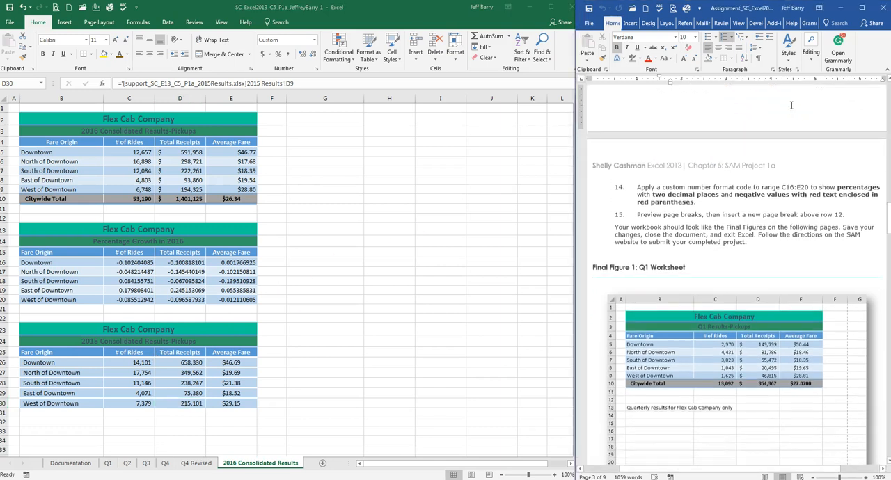
{"action": "scroll", "coordinate": [783, 115], "scroll_direction": "down", "scroll_amount": 1}
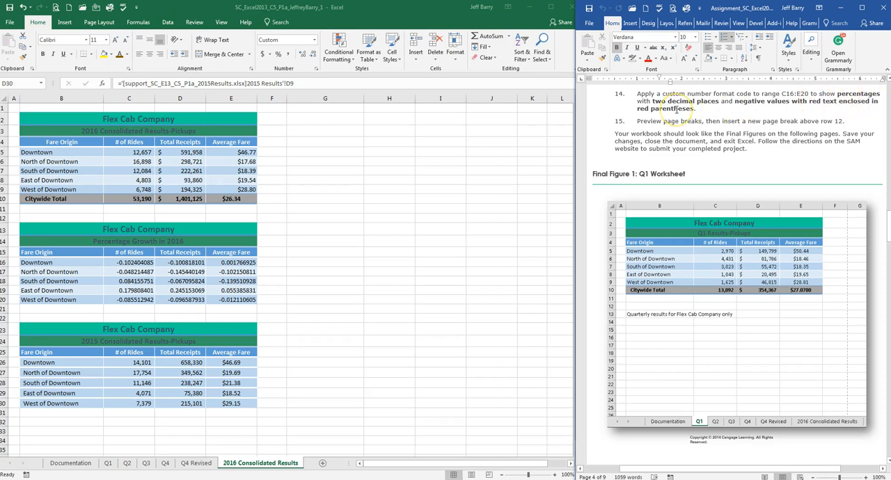
{"action": "scroll", "coordinate": [676, 109], "scroll_direction": "up", "scroll_amount": 1}
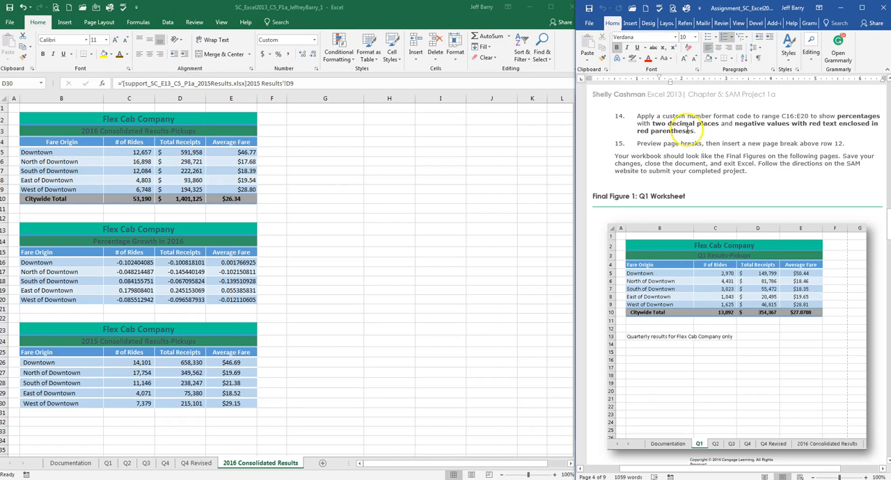
{"action": "left_click", "coordinate": [25, 460]}
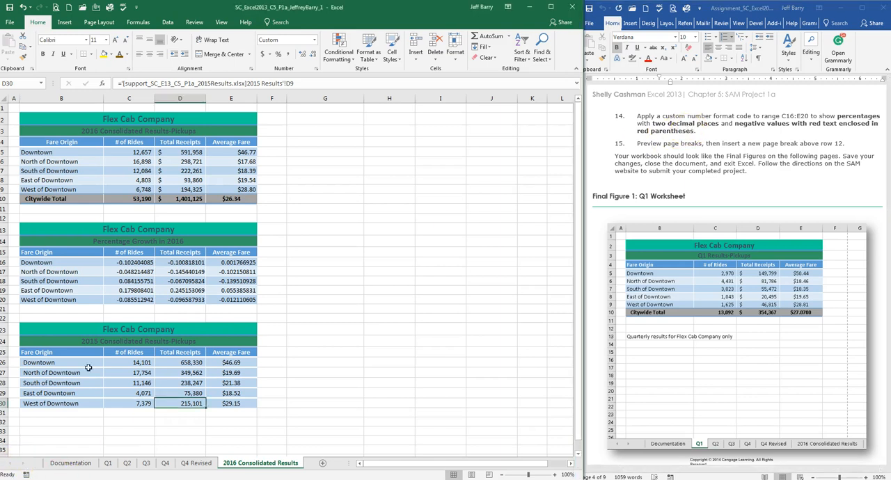
{"action": "left_click_drag", "start_coordinate": [124, 263], "coordinate": [230, 297]}
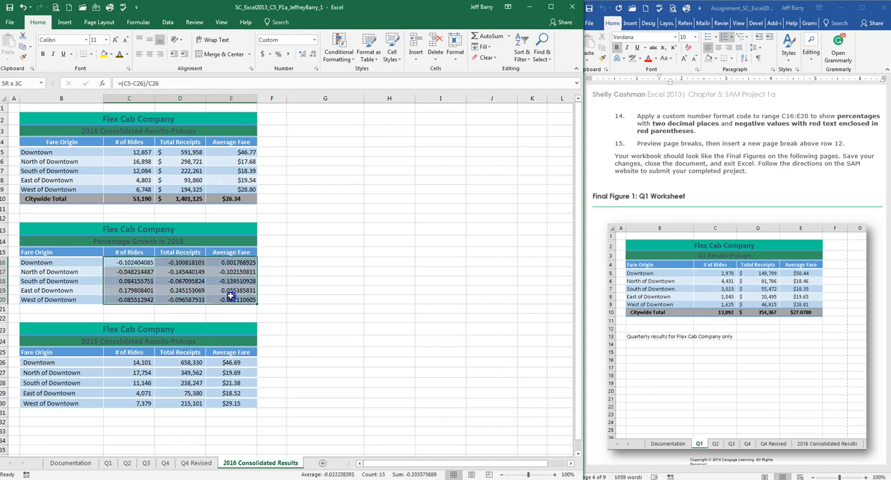
{"action": "left_click_drag", "start_coordinate": [231, 297], "coordinate": [231, 297]}
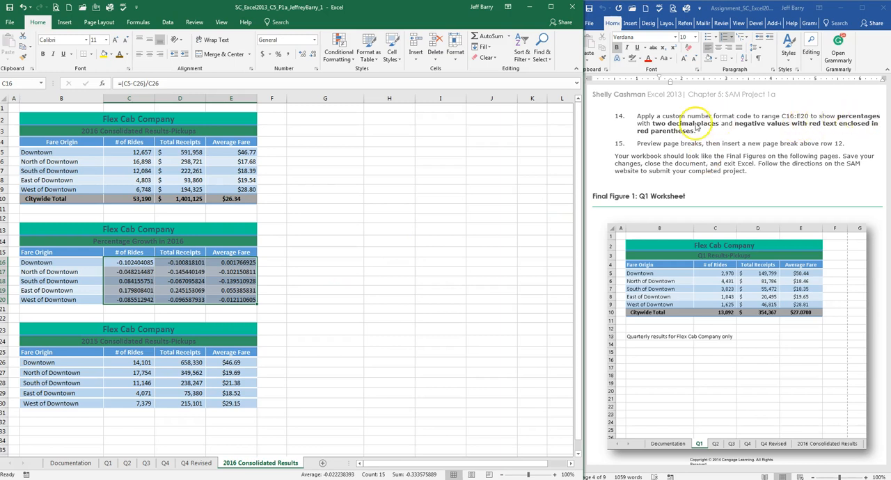
{"action": "left_click", "coordinate": [279, 54]}
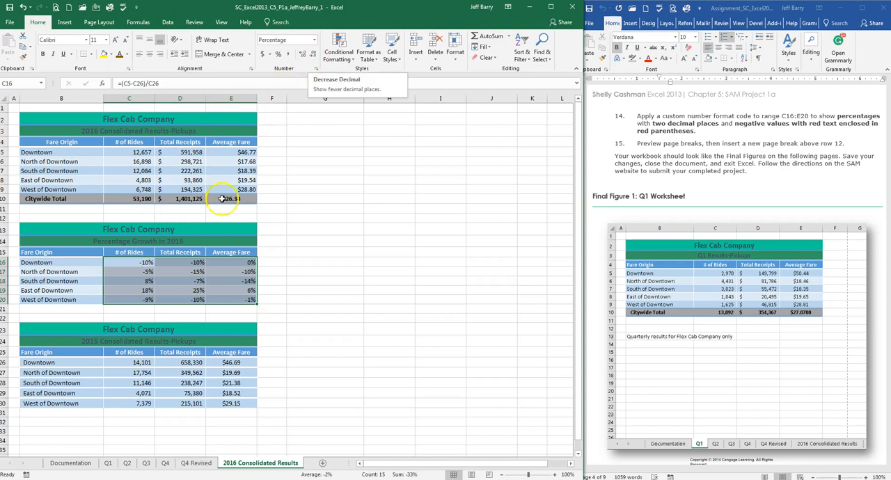
{"action": "left_click", "coordinate": [304, 55]}
{"action": "left_click", "coordinate": [304, 54]}
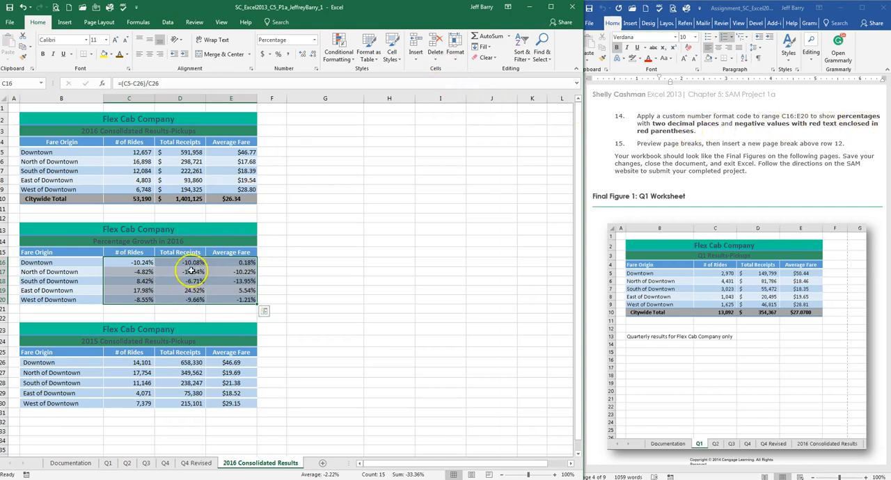
Step: Apply the custom number format code 0.00%;[Red](0.00%) to range C16:E20 and deselect the range
{"action": "left_click", "coordinate": [455, 54]}
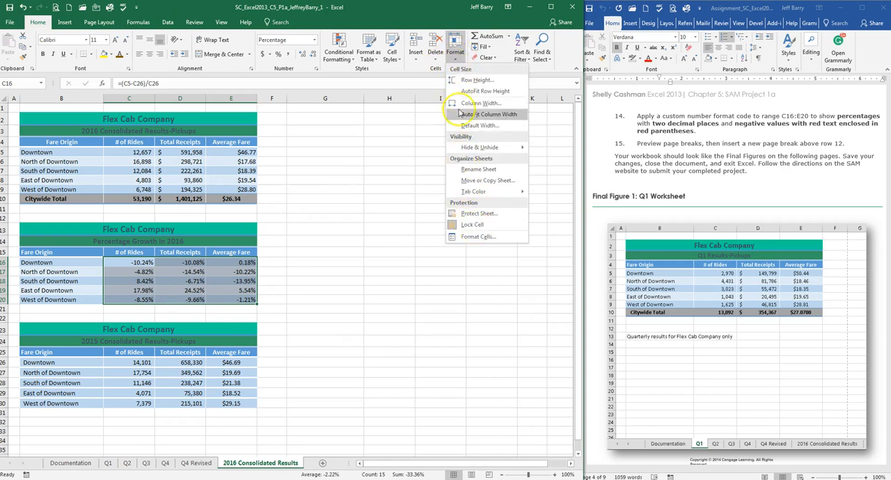
{"action": "left_click", "coordinate": [480, 238]}
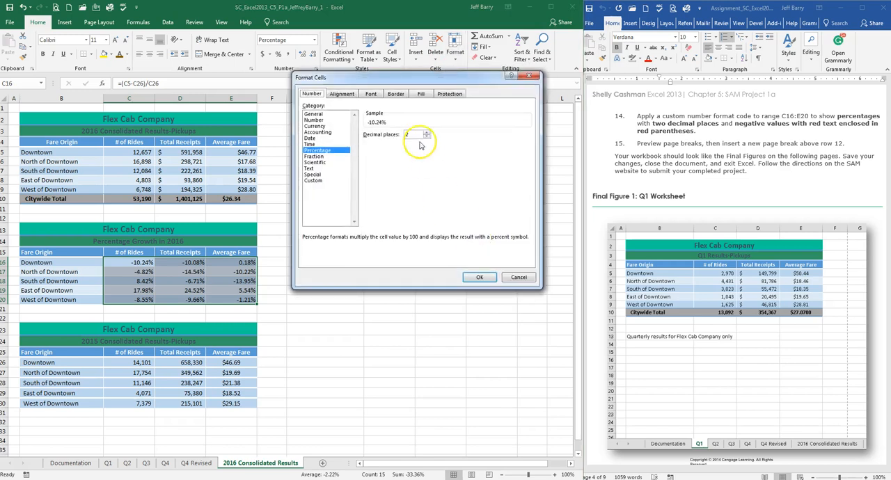
{"action": "left_click_drag", "start_coordinate": [416, 78], "coordinate": [437, 117]}
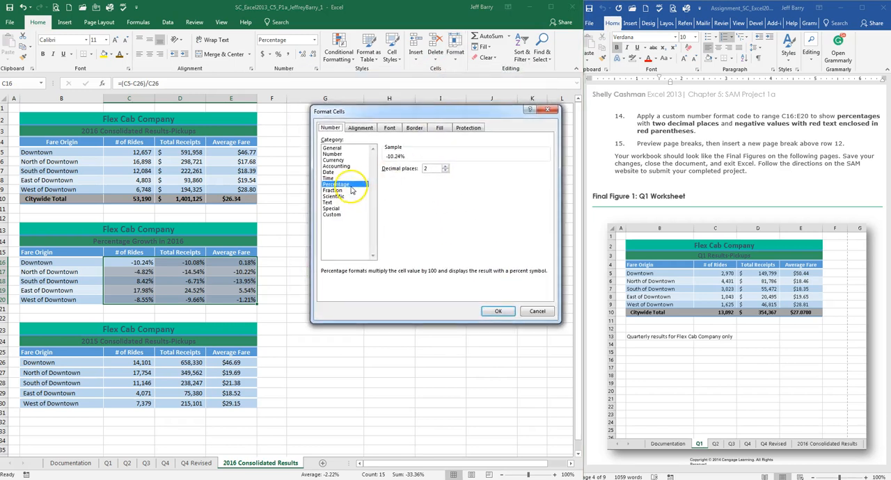
{"action": "left_click", "coordinate": [340, 216]}
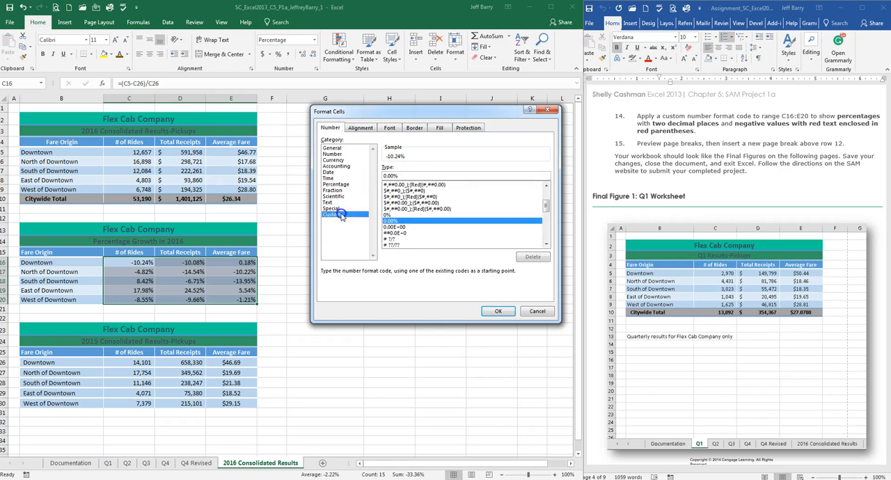
{"action": "left_click", "coordinate": [403, 176]}
{"action": "left_click", "coordinate": [409, 178]}
{"action": "type", "text": ";[Red](0.00%"}
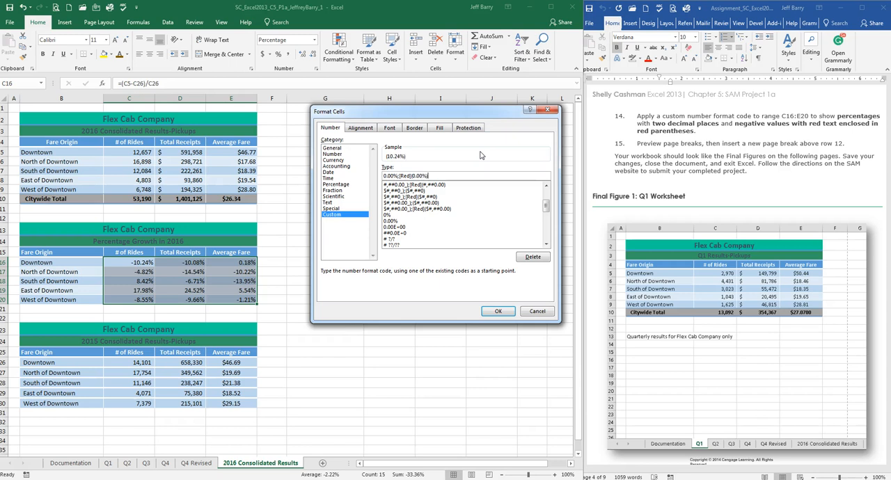
{"action": "left_click", "coordinate": [400, 175]}
{"action": "left_click", "coordinate": [498, 311]}
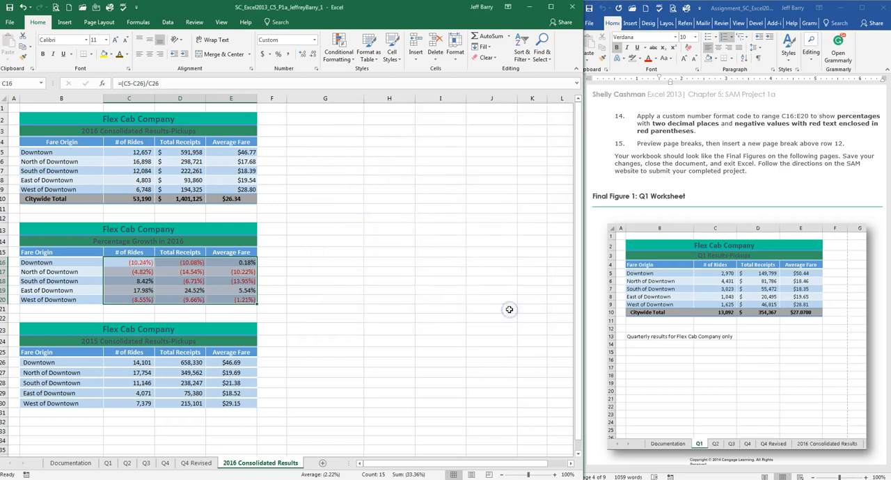
{"action": "left_click", "coordinate": [394, 243]}
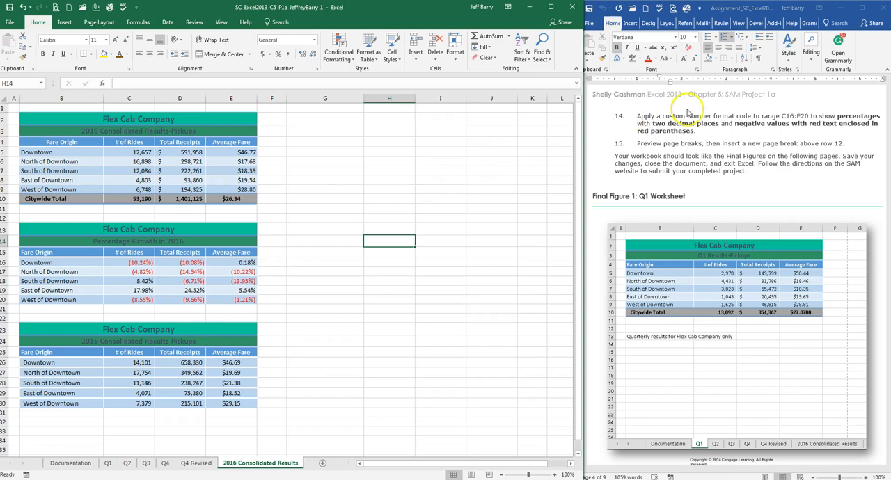
Step: Read assignment step 15 and locate row 12 of 2016 Consolidated Results by selecting range A12:E12
{"action": "left_click", "coordinate": [757, 129]}
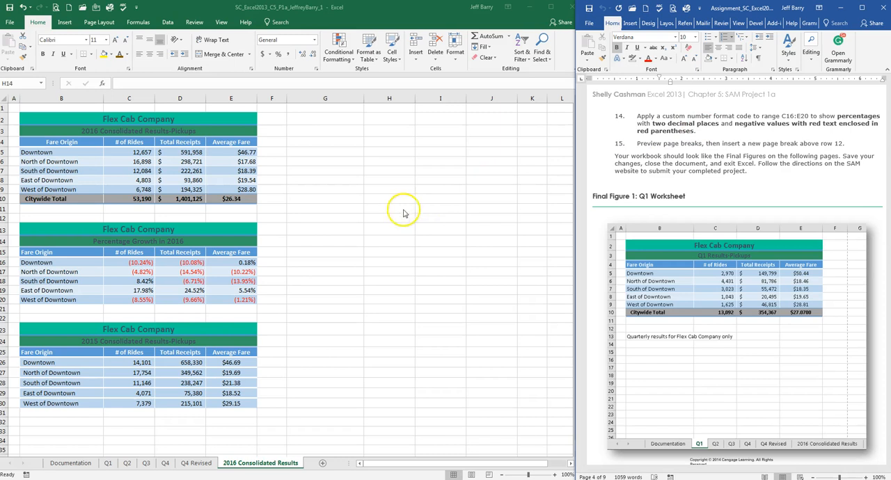
{"action": "left_click", "coordinate": [659, 146]}
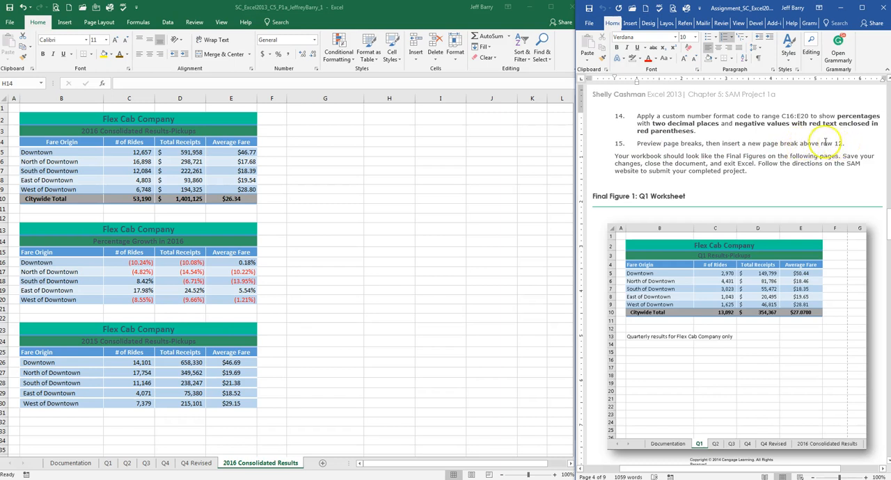
{"action": "left_click", "coordinate": [369, 241]}
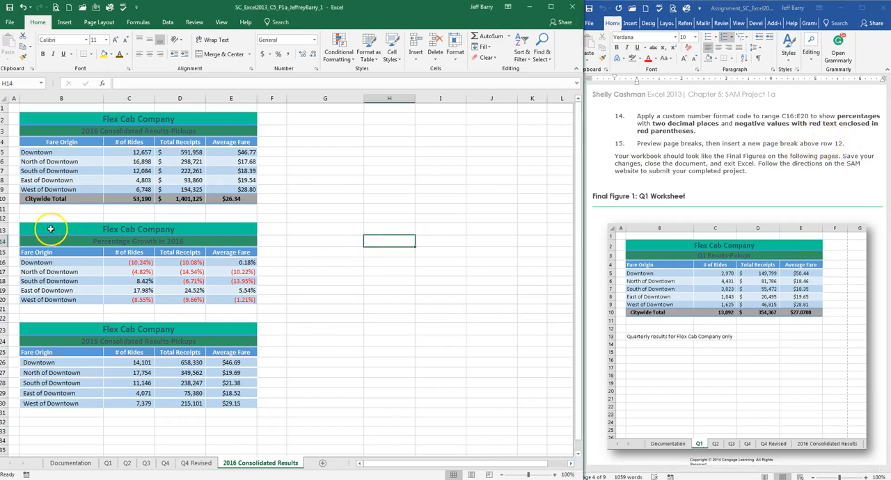
{"action": "left_click", "coordinate": [8, 218]}
{"action": "left_click_drag", "start_coordinate": [11, 219], "coordinate": [246, 220]}
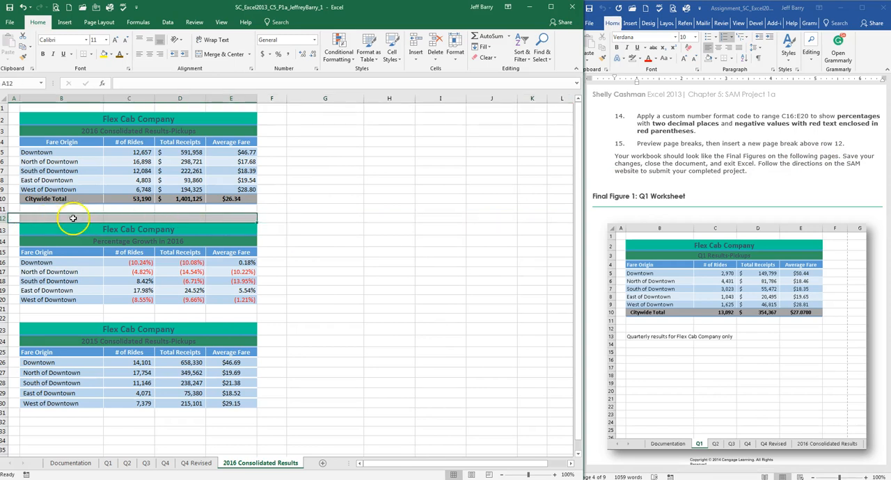
{"action": "left_click", "coordinate": [330, 216]}
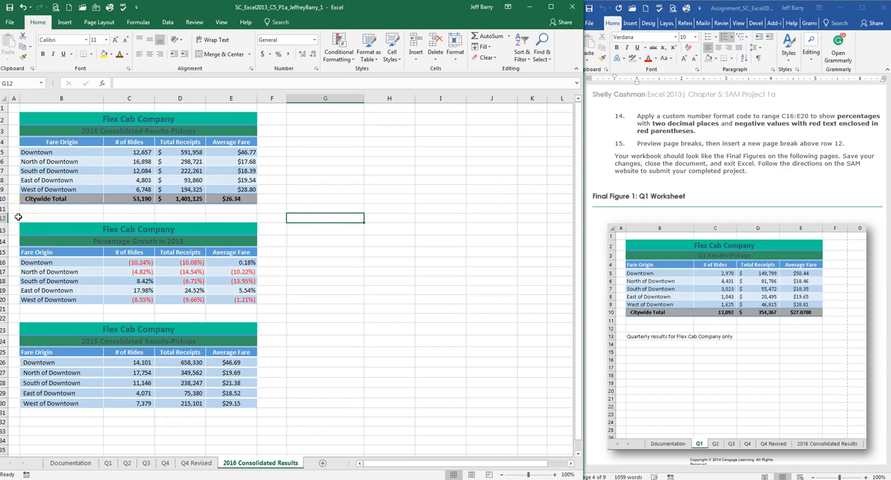
{"action": "left_click_drag", "start_coordinate": [14, 218], "coordinate": [223, 217]}
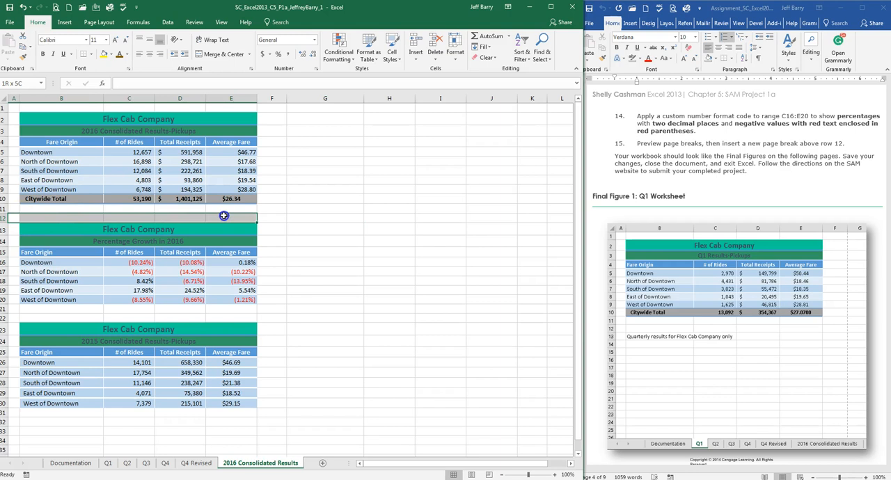
Step: Try inserting a page break at cell G9 of 2016 Consolidated Results
{"action": "left_click", "coordinate": [289, 191]}
{"action": "left_click", "coordinate": [65, 22]}
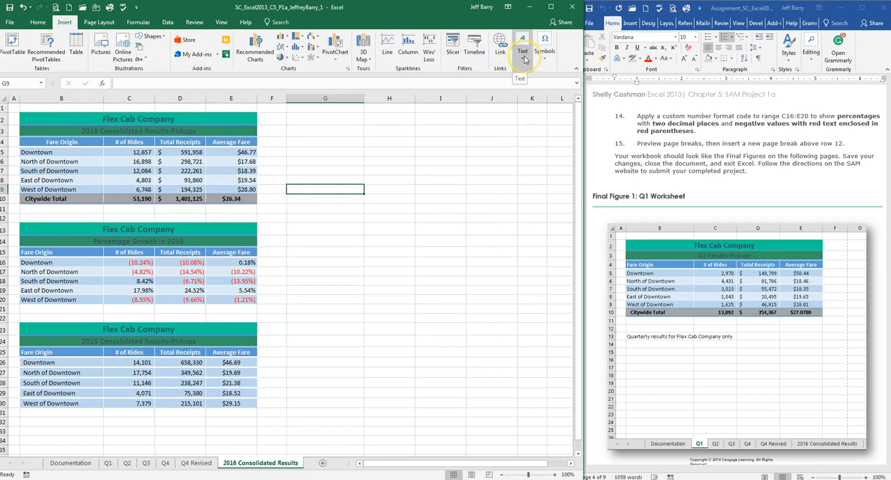
{"action": "left_click", "coordinate": [87, 23]}
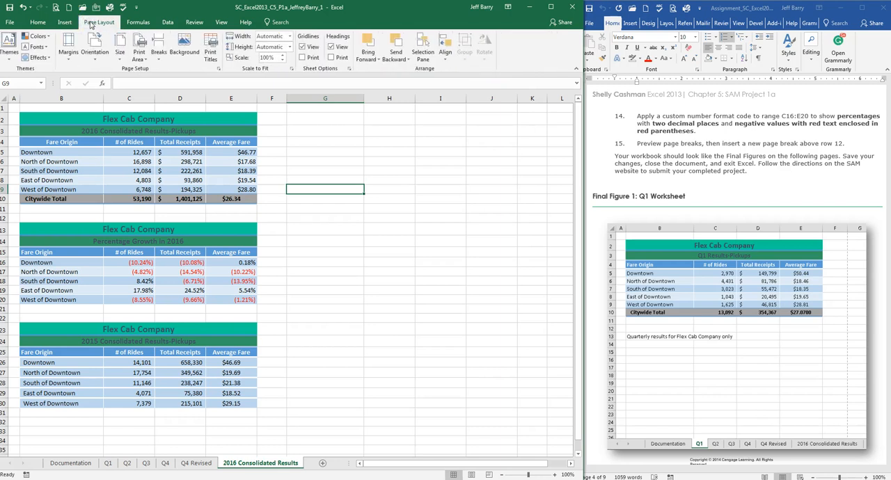
{"action": "left_click", "coordinate": [160, 57]}
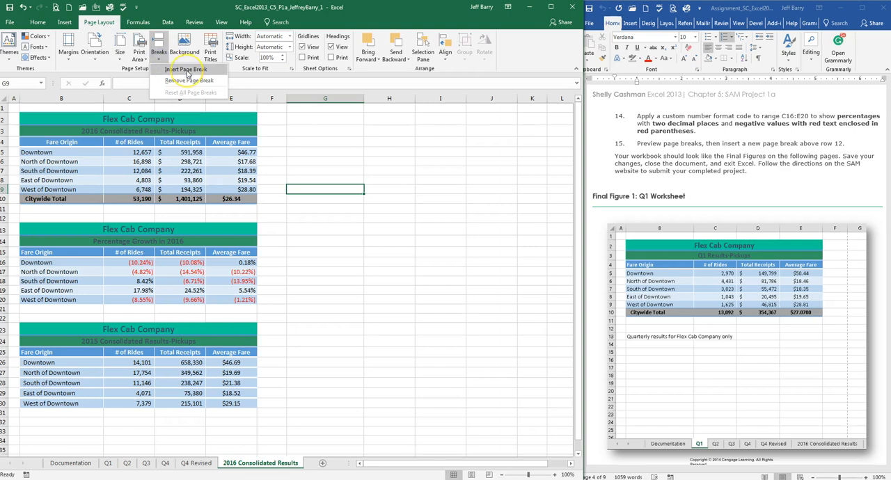
{"action": "left_click", "coordinate": [186, 69]}
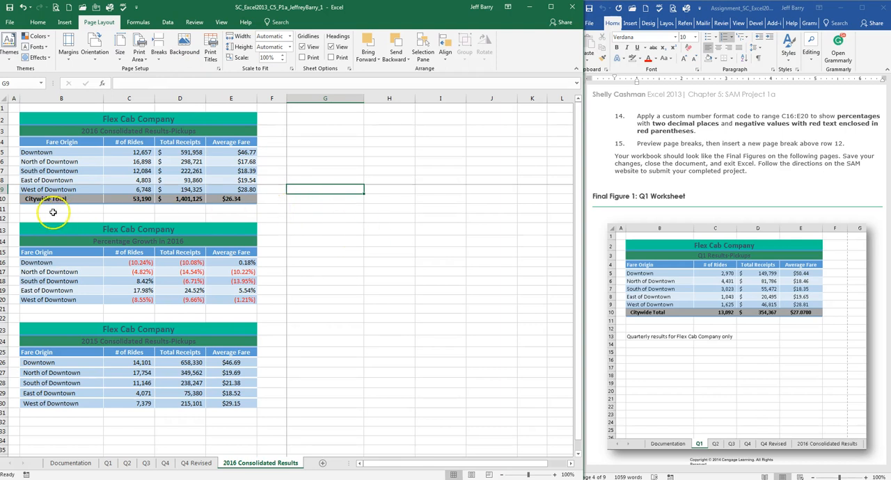
Step: Select range A12:F12 and examine the worksheet's page divisions in Page Break Preview
{"action": "left_click_drag", "start_coordinate": [14, 217], "coordinate": [262, 217]}
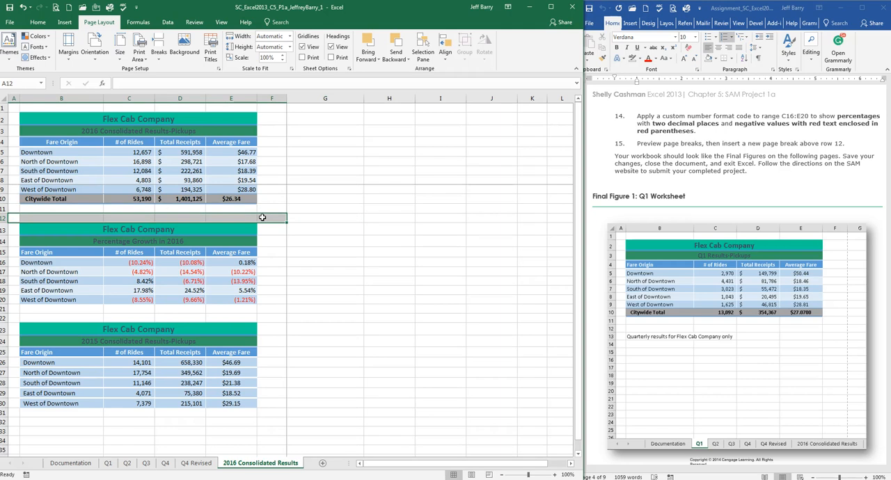
{"action": "left_click", "coordinate": [470, 474]}
{"action": "left_click", "coordinate": [491, 474]}
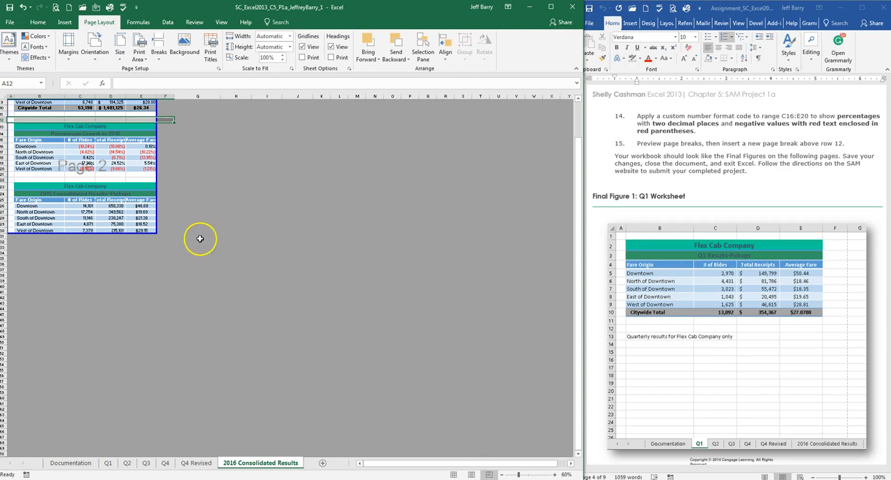
{"action": "scroll", "coordinate": [169, 223], "scroll_direction": "up", "scroll_amount": 3}
{"action": "scroll", "coordinate": [168, 224], "scroll_direction": "down", "scroll_amount": 2}
{"action": "scroll", "coordinate": [167, 223], "scroll_direction": "up", "scroll_amount": 2}
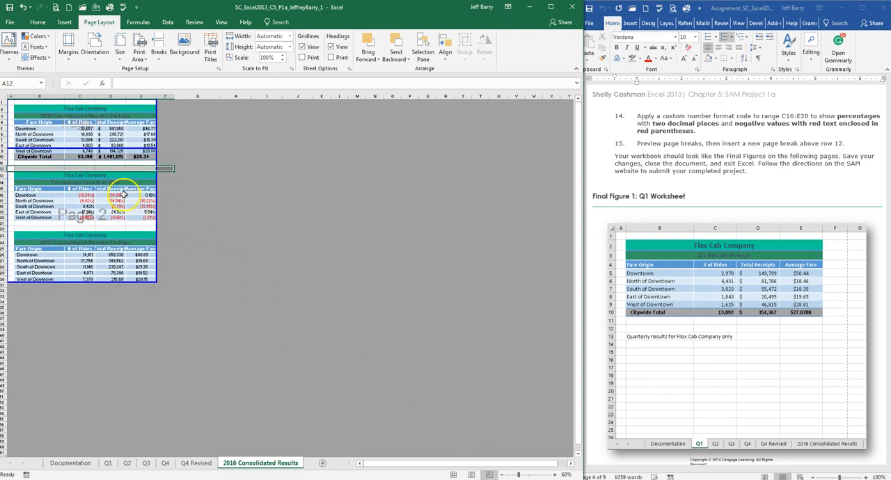
{"action": "left_click", "coordinate": [11, 168]}
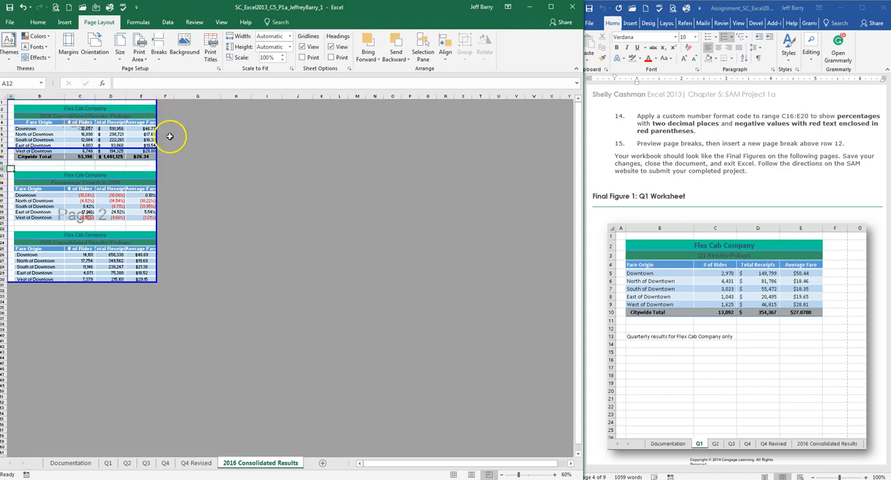
Step: Return 2016 Consolidated Results to Normal view and undo the page break inserted at cell G9
{"action": "key", "text": "alt+w"}
{"action": "key", "text": "p"}
{"action": "key", "text": "alt+w"}
{"action": "key", "text": "l"}
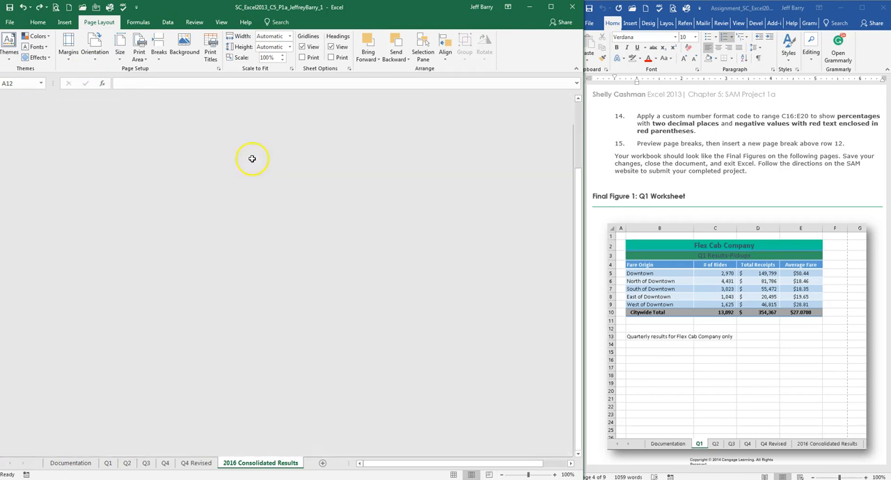
{"action": "left_click", "coordinate": [334, 181]}
{"action": "scroll", "coordinate": [332, 183], "scroll_direction": "up", "scroll_amount": 3}
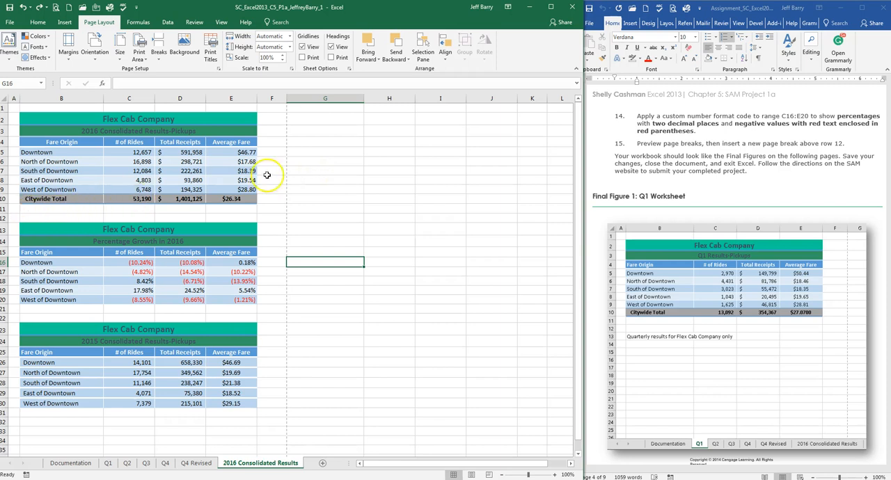
Step: Select range A12:F12 in Normal view, insert a page break above row 12, and deselect the range
{"action": "left_click", "coordinate": [310, 171]}
{"action": "left_click_drag", "start_coordinate": [16, 218], "coordinate": [264, 219]}
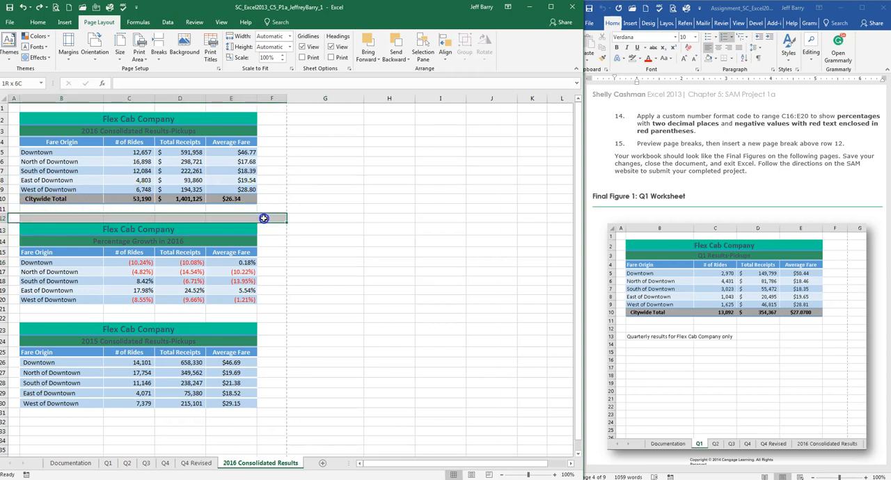
{"action": "left_click", "coordinate": [160, 56]}
{"action": "left_click", "coordinate": [172, 72]}
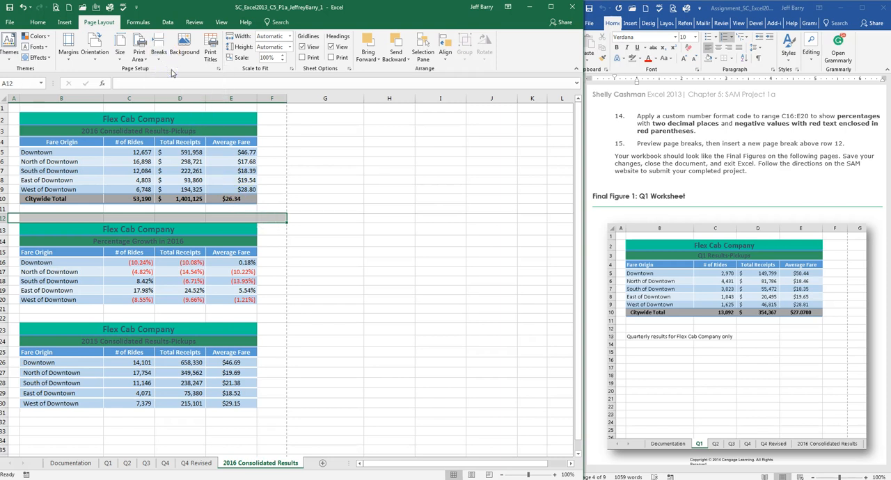
{"action": "left_click", "coordinate": [269, 190]}
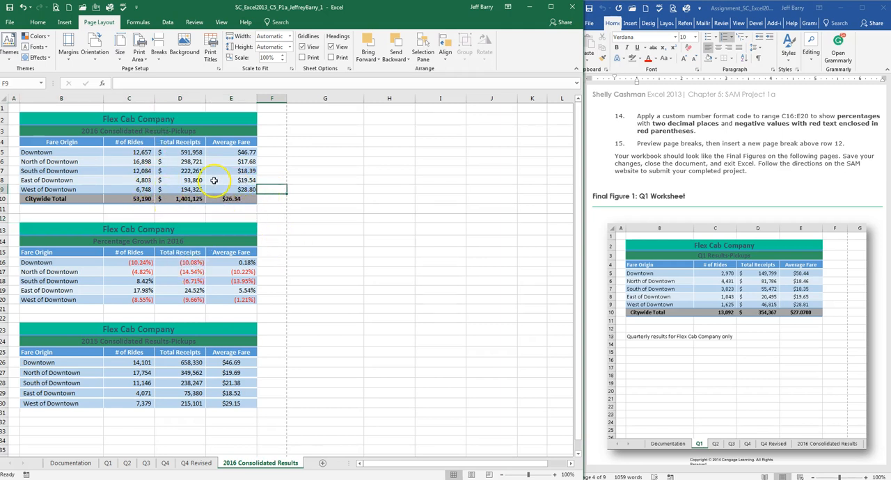
Step: Check both pages of 2016 Consolidated Results in print preview and return to the worksheet
{"action": "left_click", "coordinate": [57, 8]}
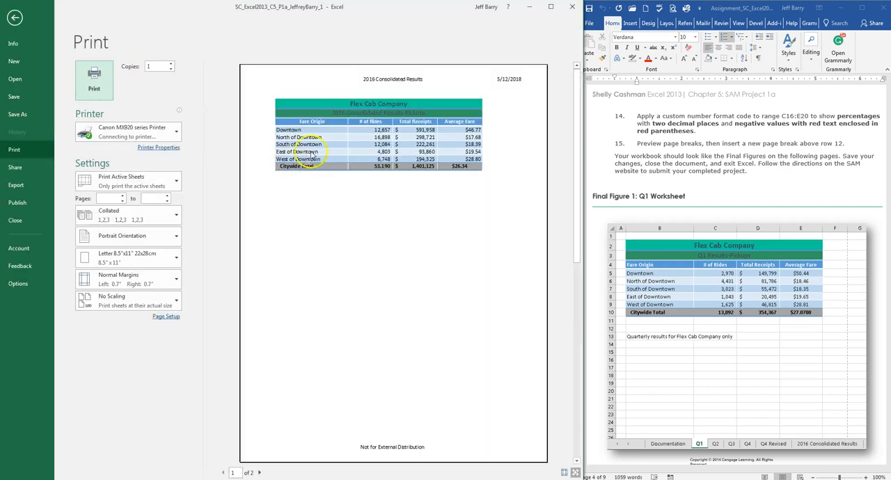
{"action": "scroll", "coordinate": [390, 146], "scroll_direction": "down", "scroll_amount": 3}
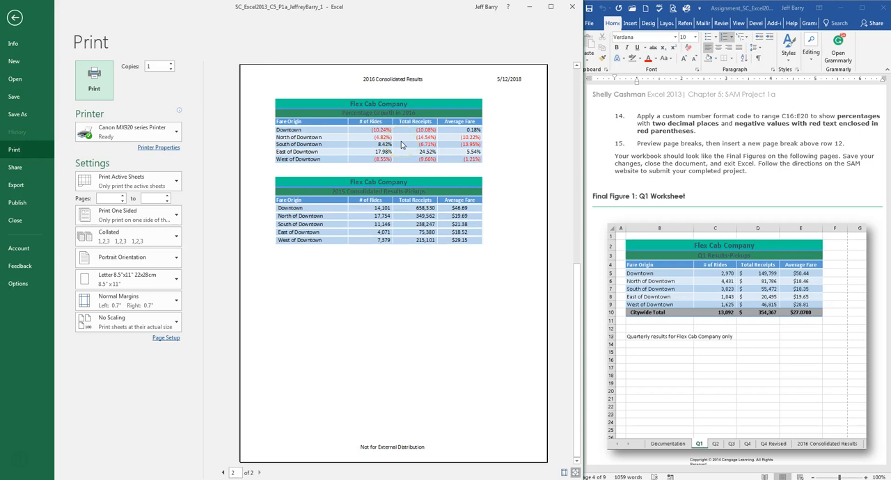
{"action": "scroll", "coordinate": [401, 144], "scroll_direction": "up", "scroll_amount": 3}
{"action": "left_click", "coordinate": [15, 18]}
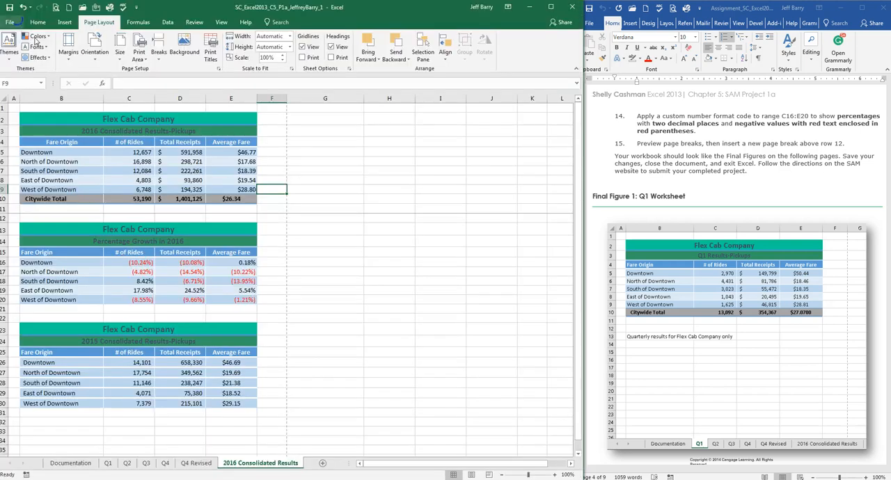
Step: Switch to Page Break Preview and remove the page break above row 12
{"action": "left_click", "coordinate": [489, 475]}
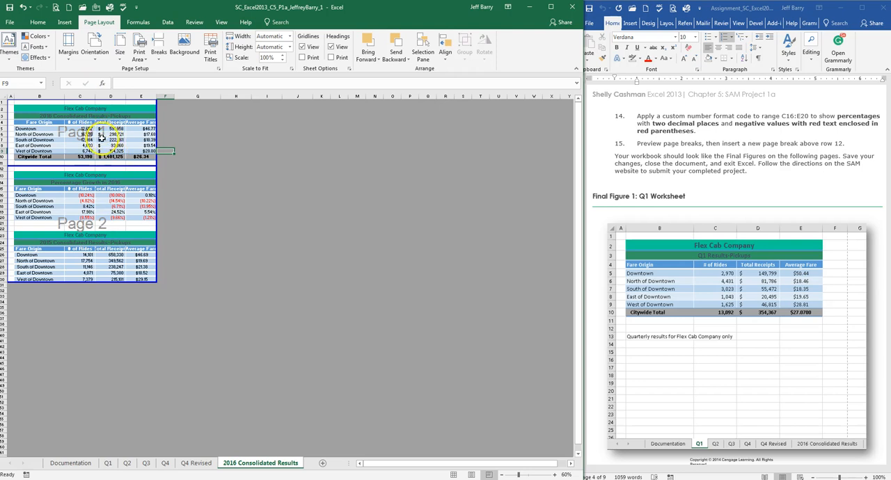
{"action": "left_click", "coordinate": [160, 56]}
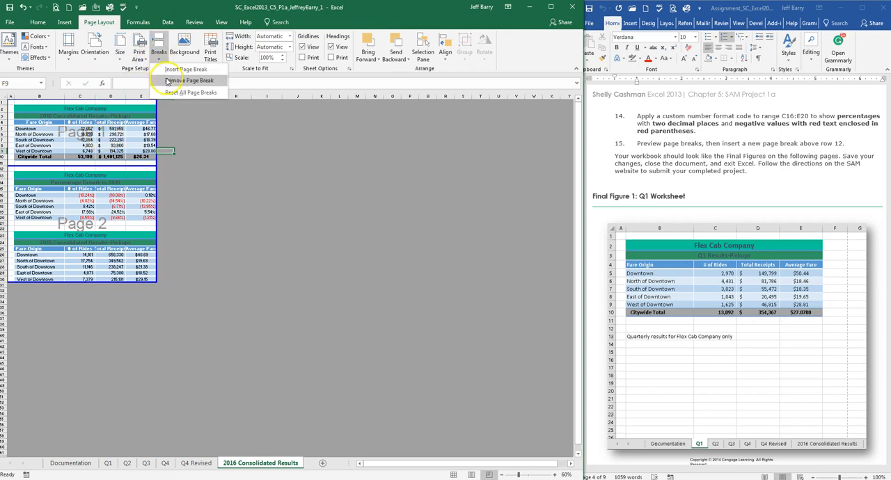
{"action": "left_click", "coordinate": [167, 79]}
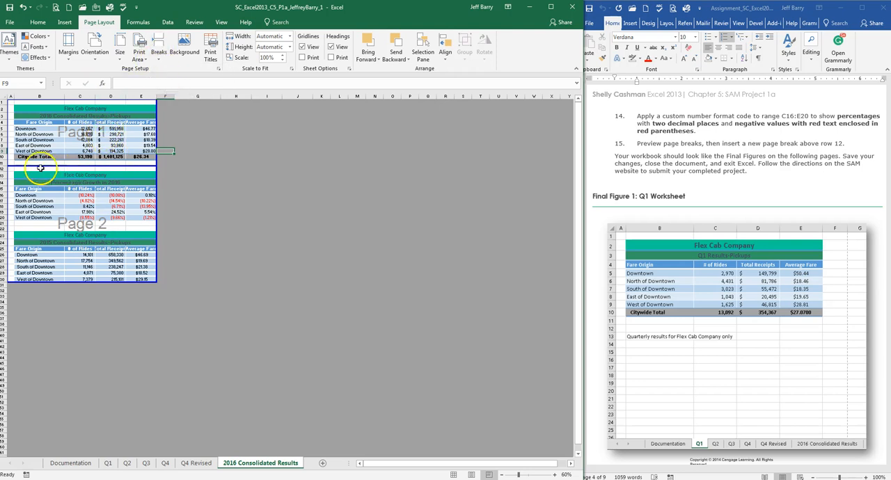
{"action": "left_click_drag", "start_coordinate": [10, 168], "coordinate": [142, 166]}
{"action": "left_click", "coordinate": [159, 52]}
{"action": "left_click", "coordinate": [171, 78]}
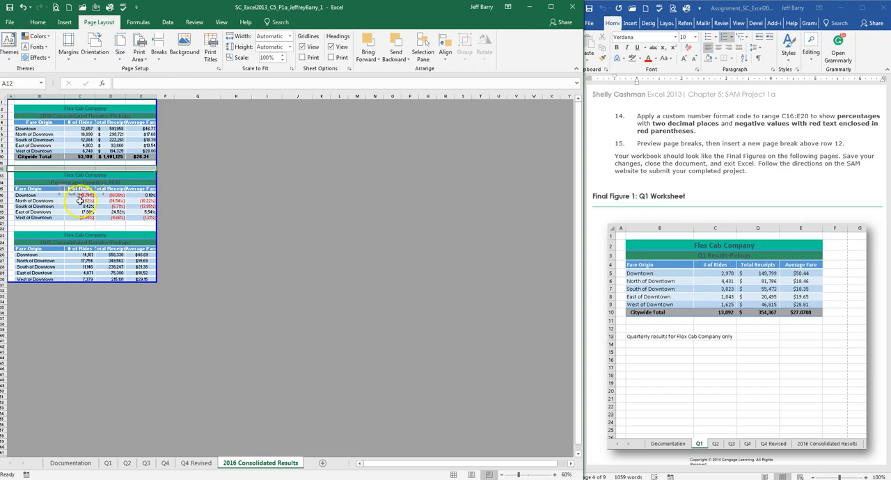
{"action": "left_click", "coordinate": [105, 206]}
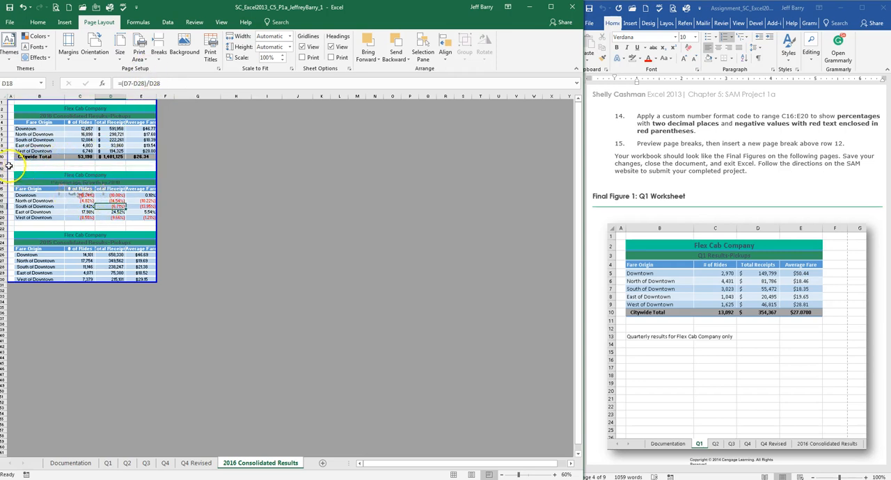
Step: Following assignment step 15, select range A12:E12 in Page Break Preview and insert a page break above row 12
{"action": "left_click_drag", "start_coordinate": [10, 167], "coordinate": [146, 168]}
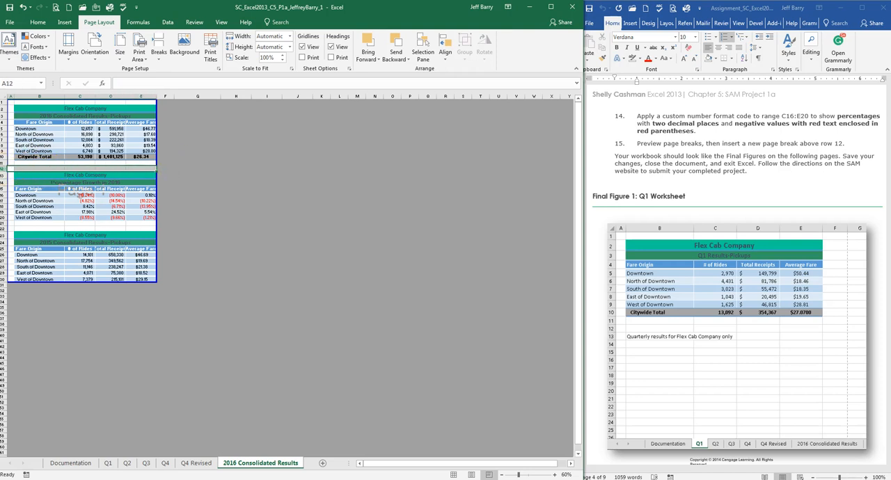
{"action": "left_click", "coordinate": [3, 169]}
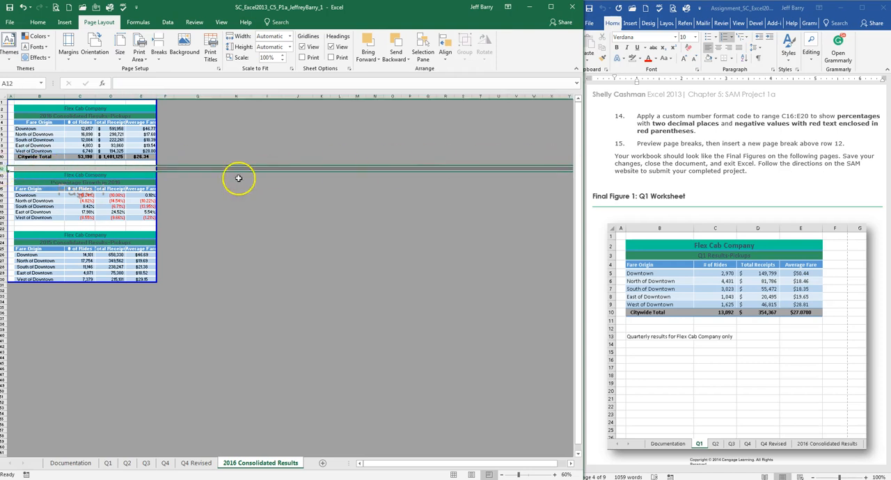
{"action": "left_click_drag", "start_coordinate": [20, 173], "coordinate": [141, 168]}
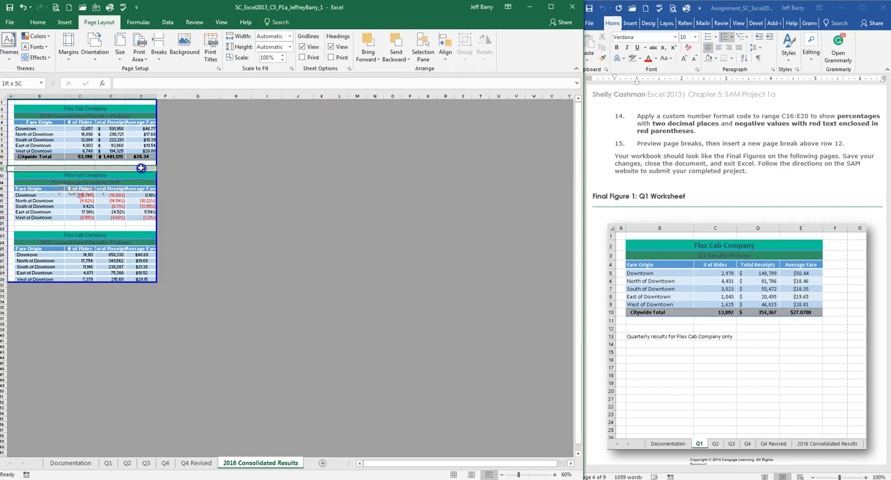
{"action": "left_click", "coordinate": [159, 51]}
{"action": "left_click", "coordinate": [171, 72]}
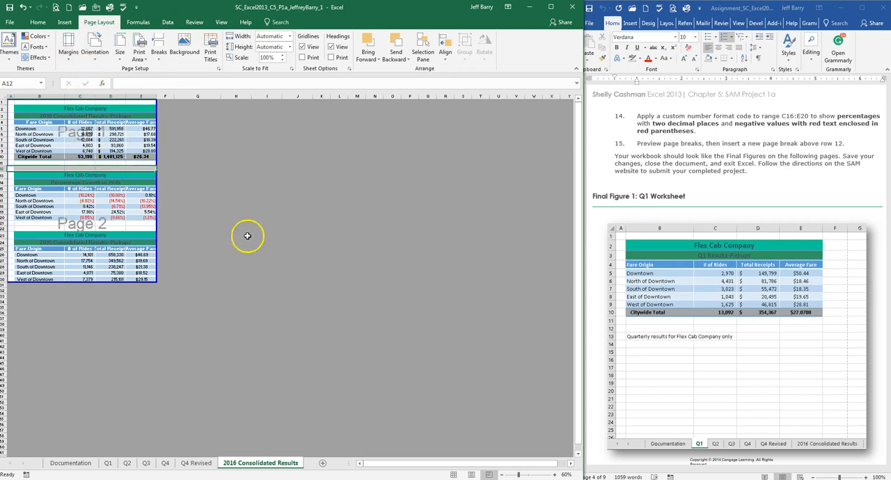
Step: Return the worksheet to Normal view and check how its tables split across the pages in print preview
{"action": "left_click", "coordinate": [453, 475]}
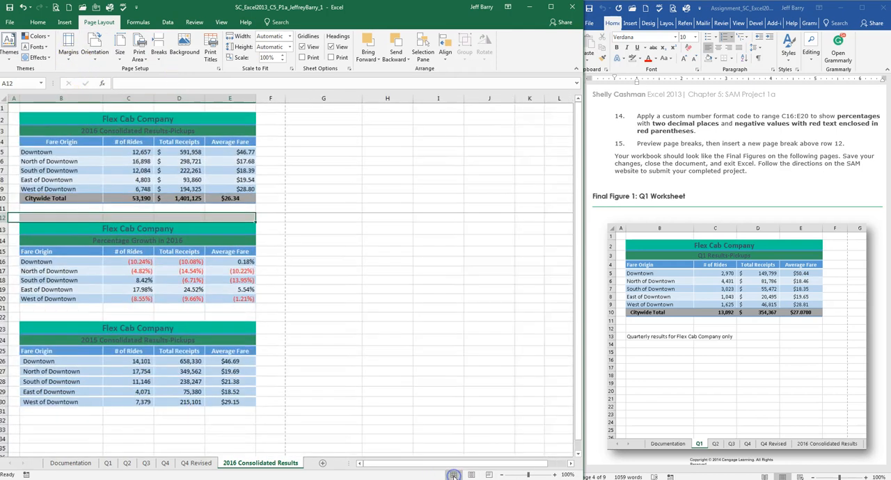
{"action": "left_click", "coordinate": [335, 256]}
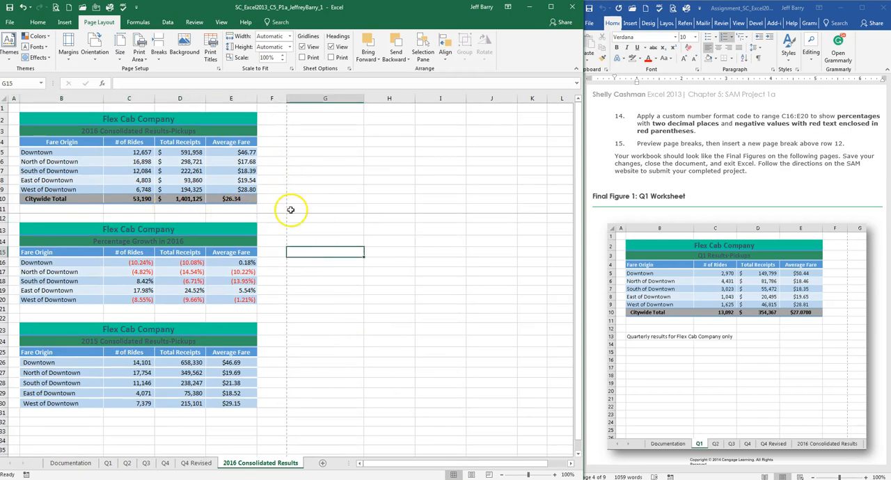
{"action": "left_click", "coordinate": [56, 8]}
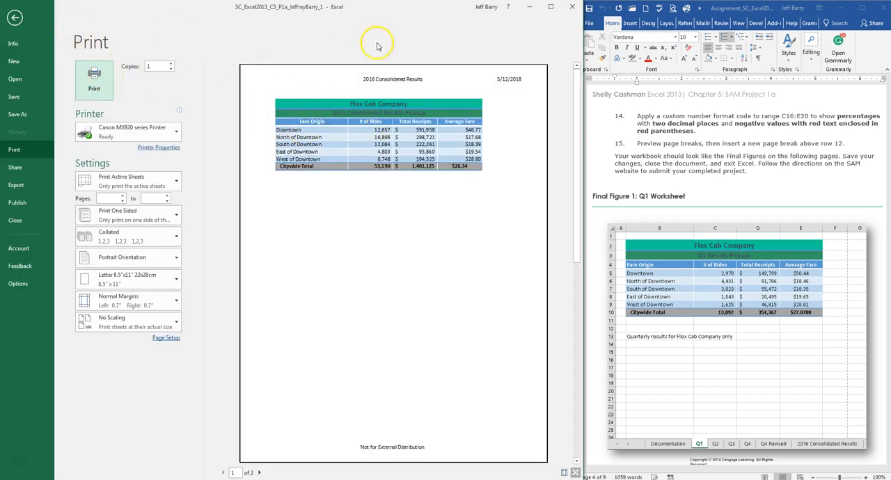
{"action": "scroll", "coordinate": [405, 213], "scroll_direction": "down", "scroll_amount": 1}
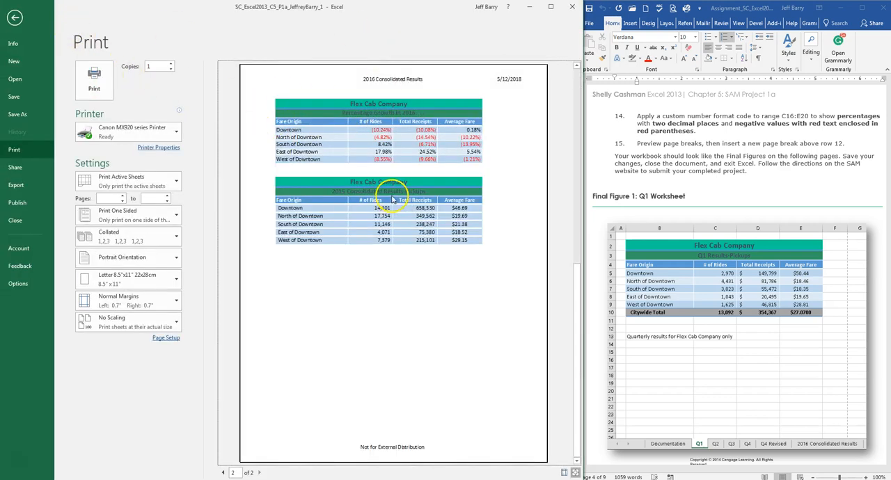
{"action": "scroll", "coordinate": [392, 201], "scroll_direction": "up", "scroll_amount": 1}
{"action": "left_click", "coordinate": [15, 16]}
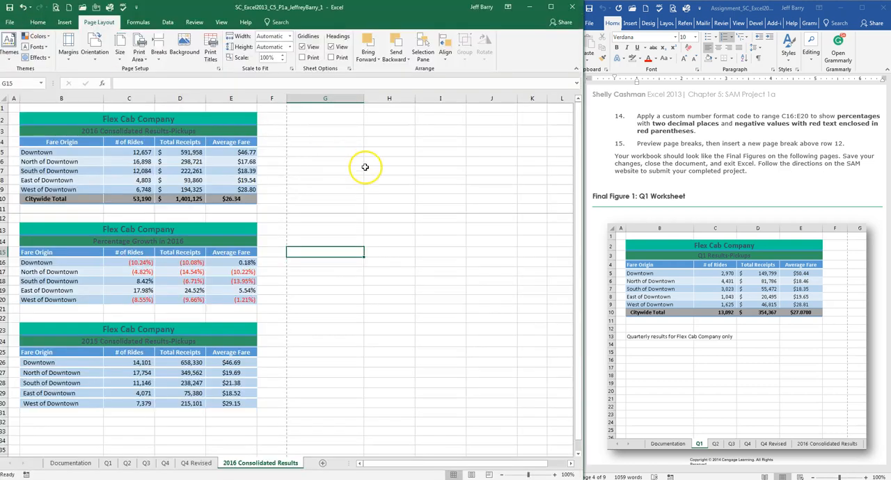
Step: Review the assignment document's steps 13 to 15 and its first final figure
{"action": "left_click", "coordinate": [696, 174]}
{"action": "scroll", "coordinate": [700, 180], "scroll_direction": "down", "scroll_amount": 1}
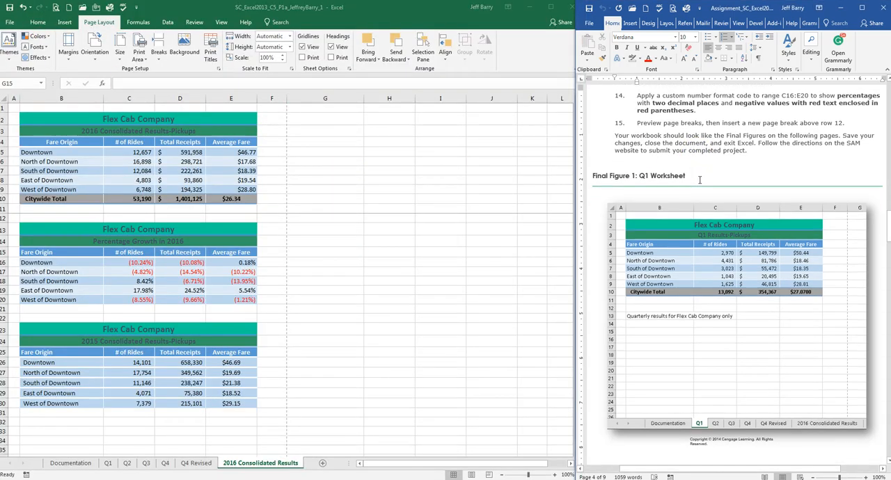
{"action": "scroll", "coordinate": [706, 233], "scroll_direction": "down", "scroll_amount": 5}
{"action": "scroll", "coordinate": [707, 232], "scroll_direction": "up", "scroll_amount": 2}
{"action": "scroll", "coordinate": [707, 236], "scroll_direction": "up", "scroll_amount": 10}
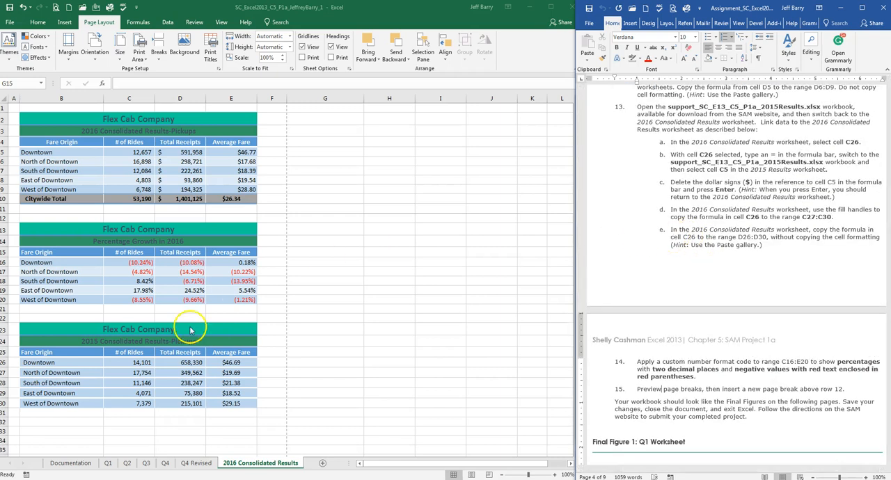